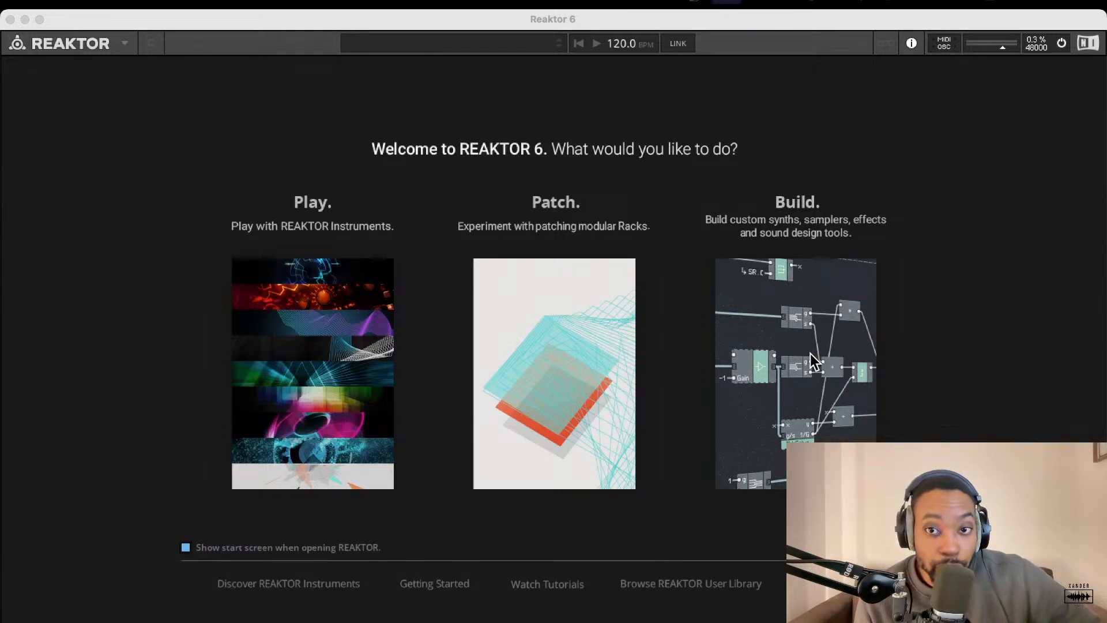
Step: Start a new Build ensemble and show the Player content in the browser
left_click(806, 374)
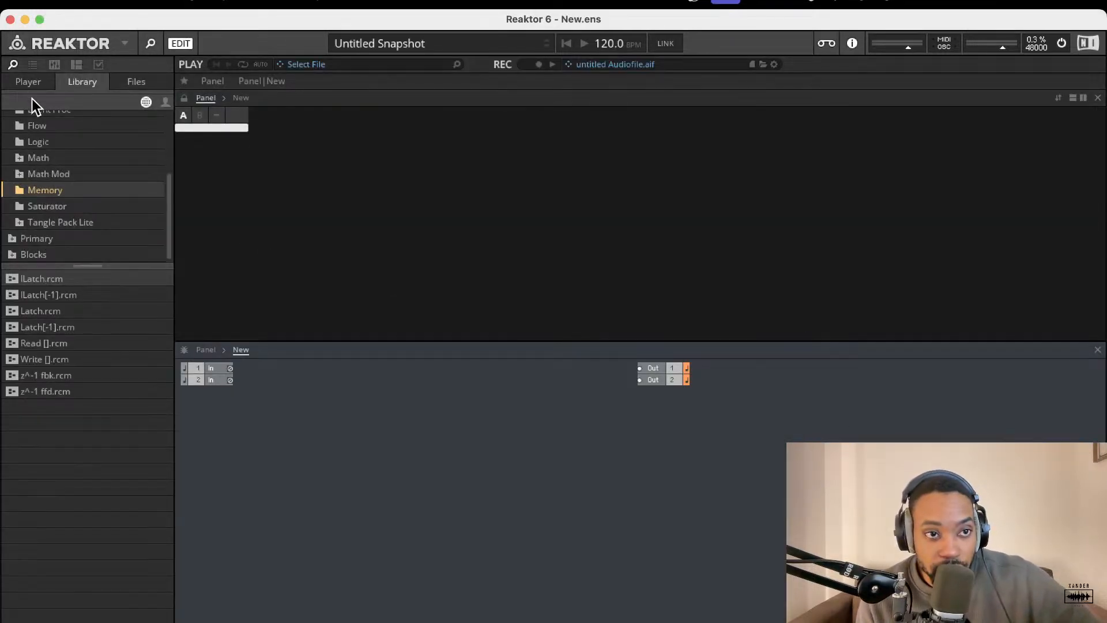
left_click(26, 79)
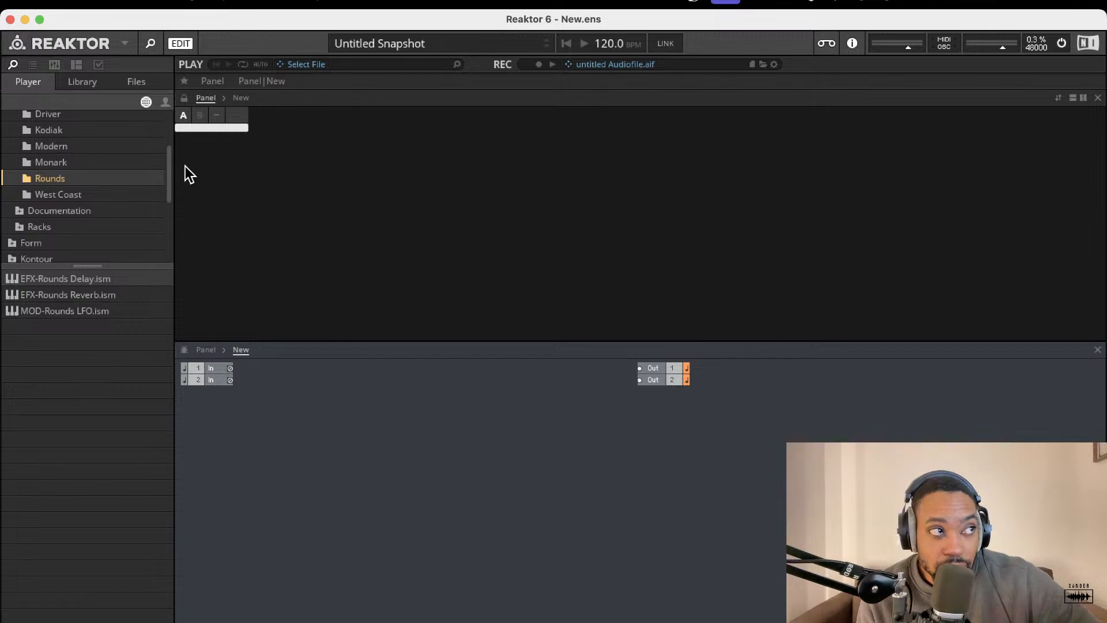
scroll(71, 172, "up", 3)
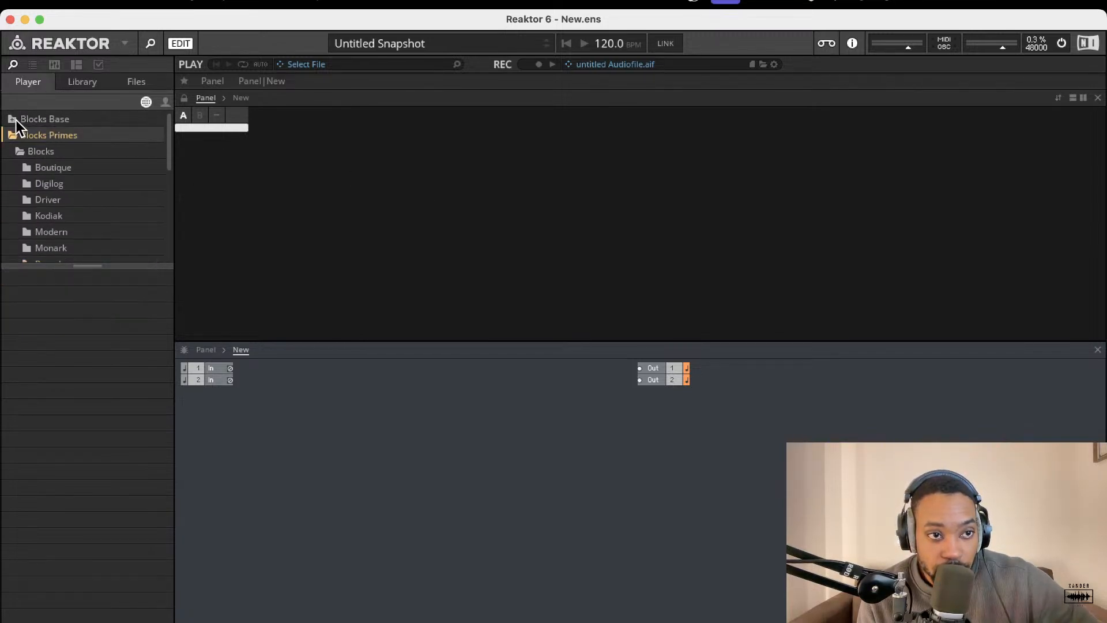
Step: Add the Util Note In block from the Util folder of Blocks Base to the ensemble structure
left_click(12, 119)
left_click(22, 137)
left_click(58, 151)
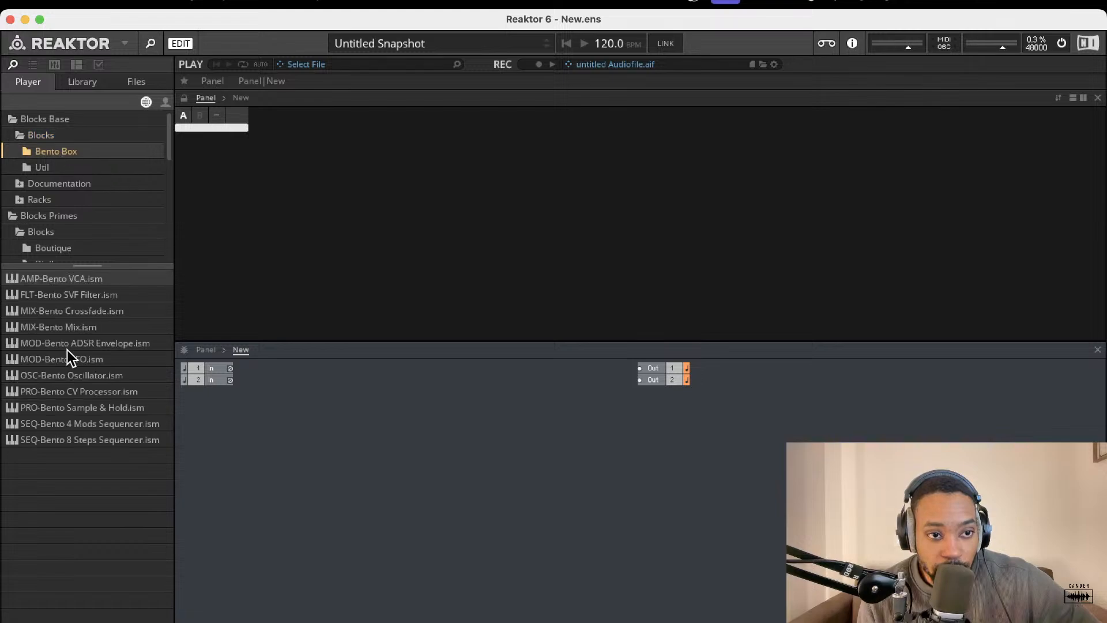
left_click(56, 171)
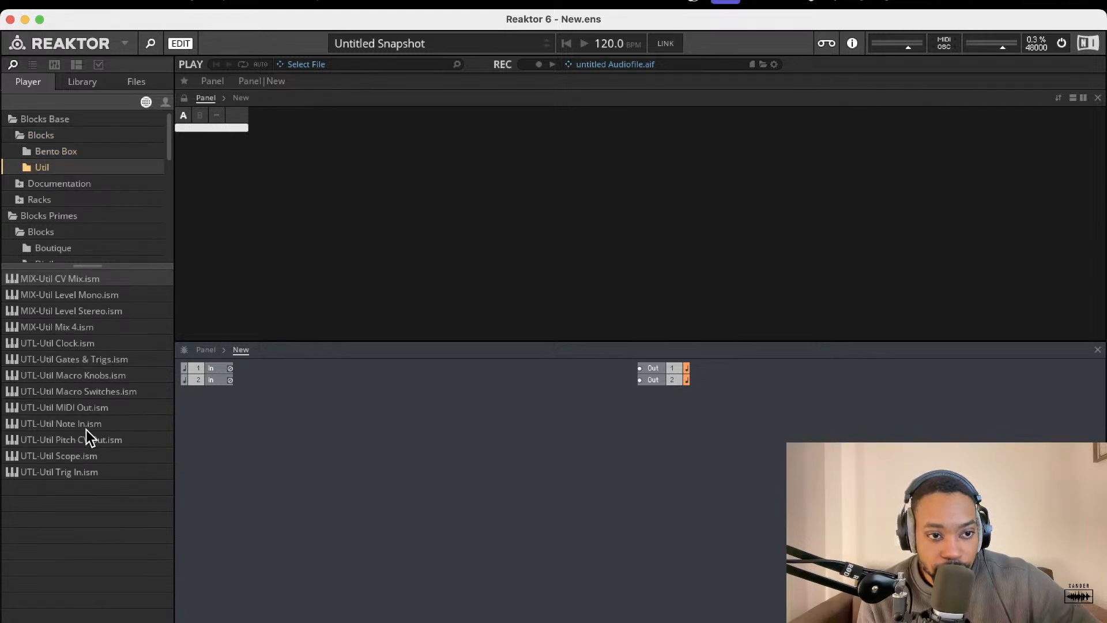
left_click_drag(85, 430, 279, 399)
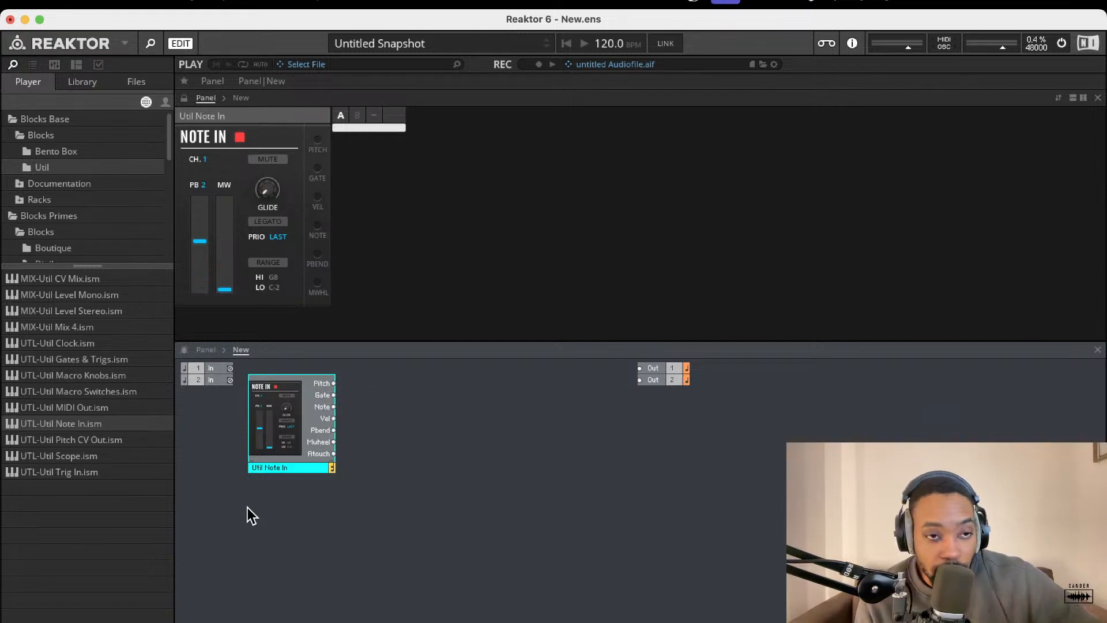
Step: Look through the Blocks Base and Blocks Primes folders, including Bento Box, Util, Racks and Digilog, for an oscillator block
left_click(51, 167)
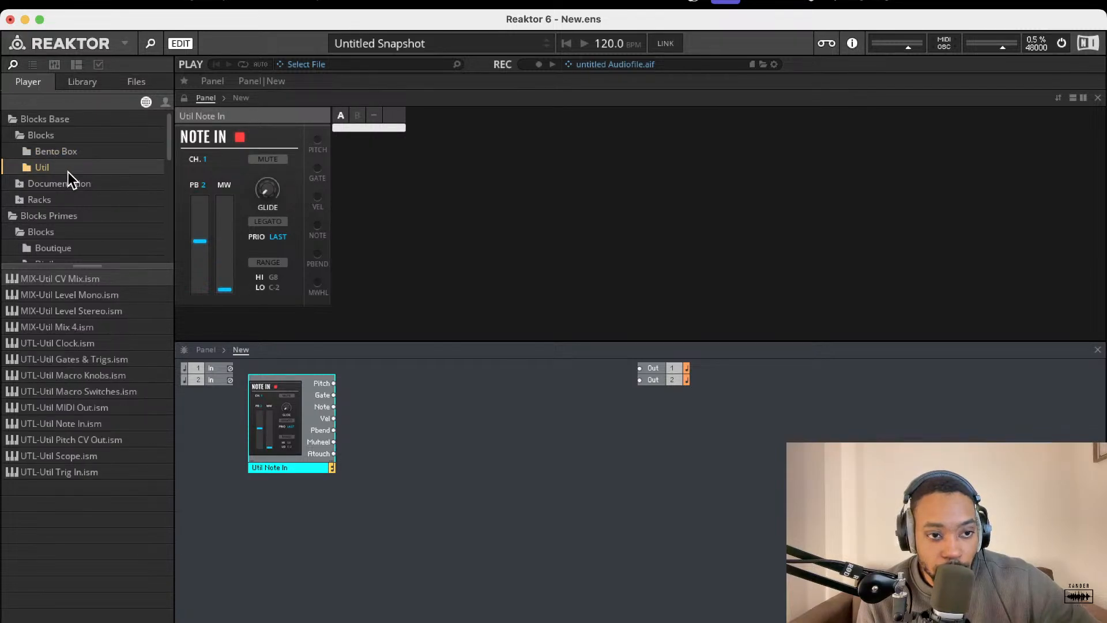
left_click(75, 151)
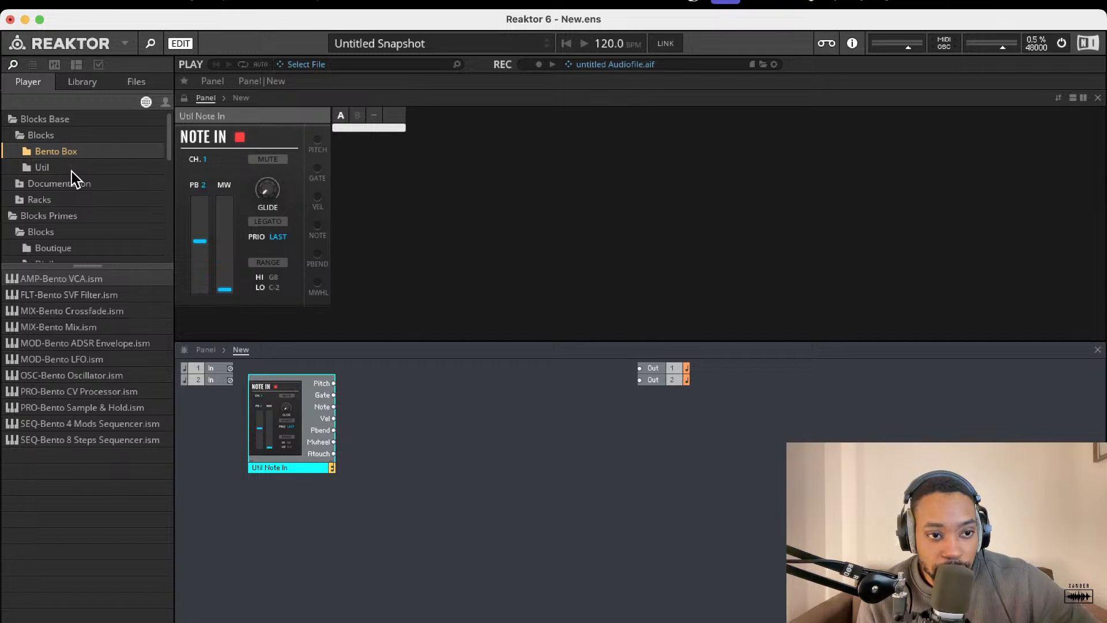
left_click(50, 167)
left_click(25, 200)
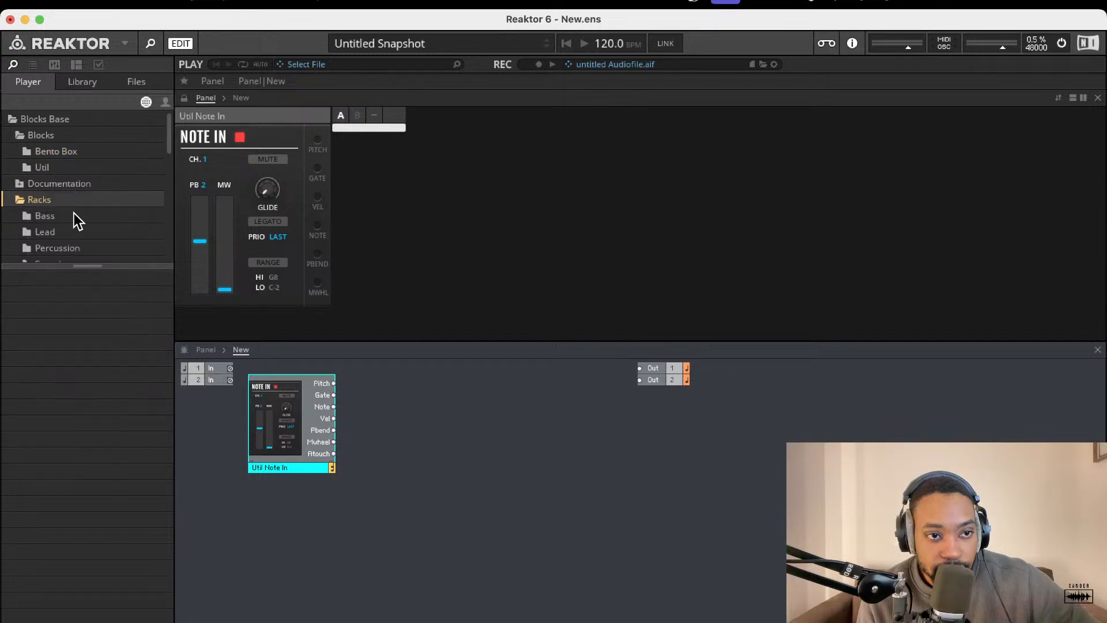
scroll(58, 217, "down", 5)
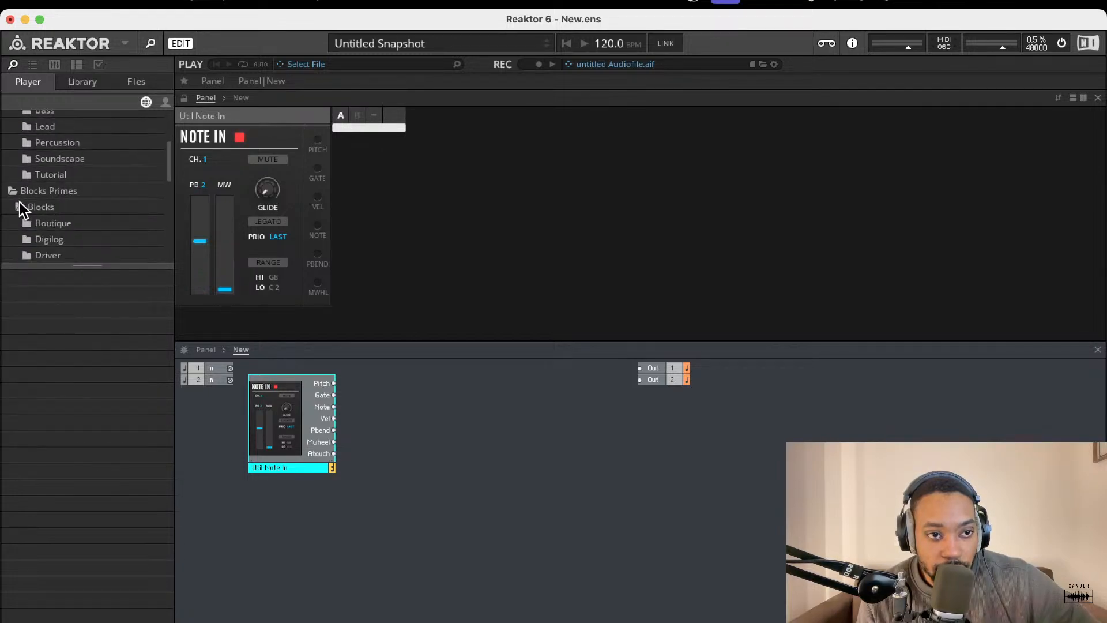
scroll(21, 203, "down", 3)
left_click(28, 196)
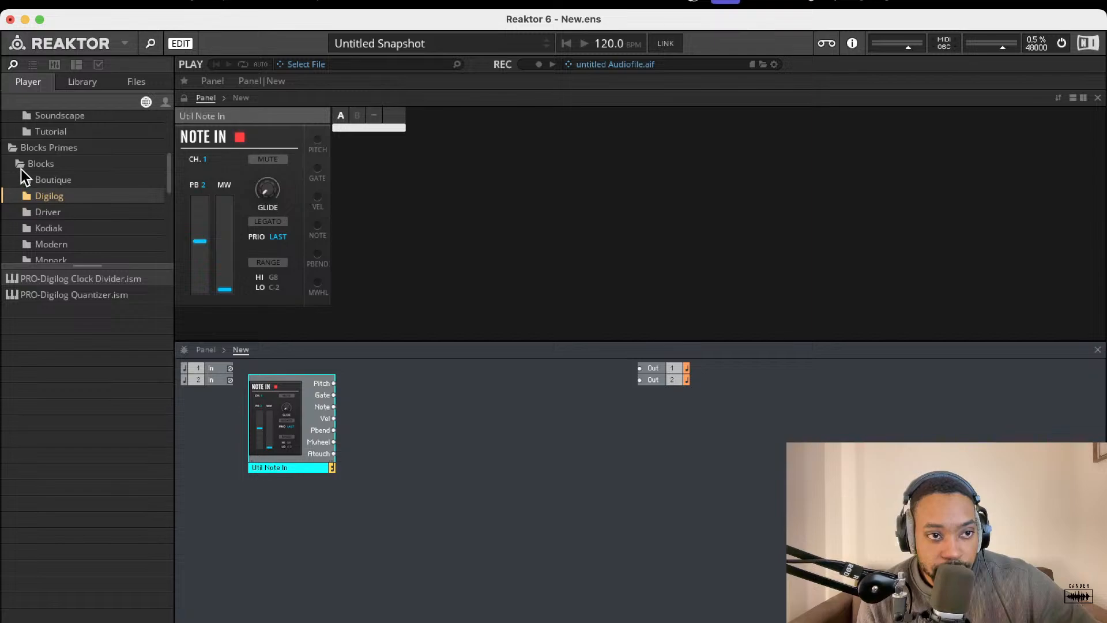
left_click(32, 149)
scroll(47, 198, "down", 5)
scroll(48, 198, "up", 4)
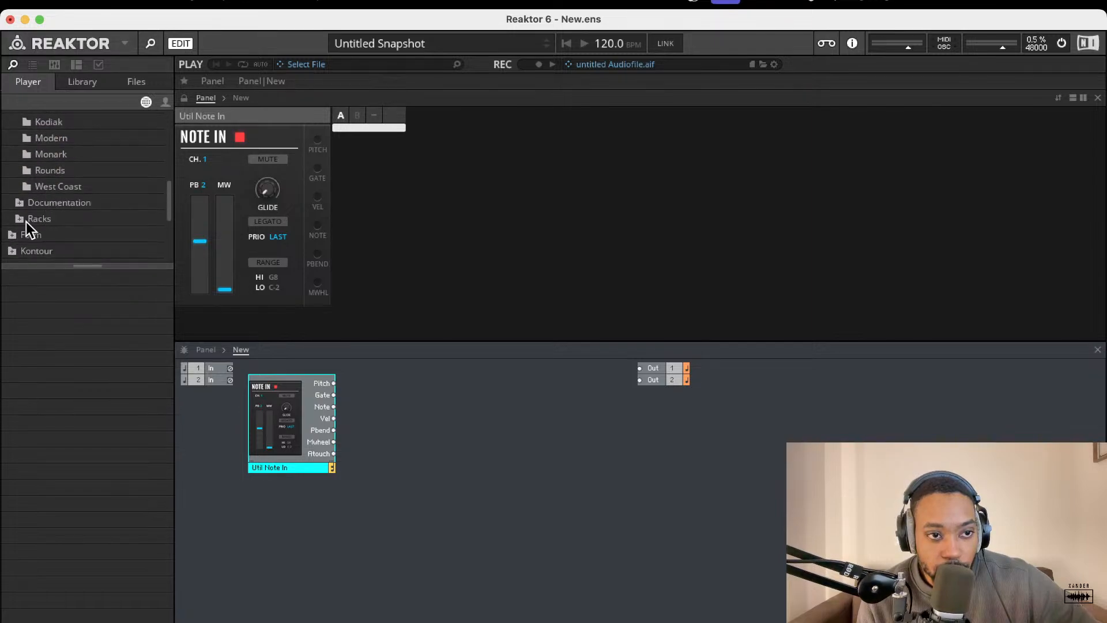
scroll(33, 219, "up", 6)
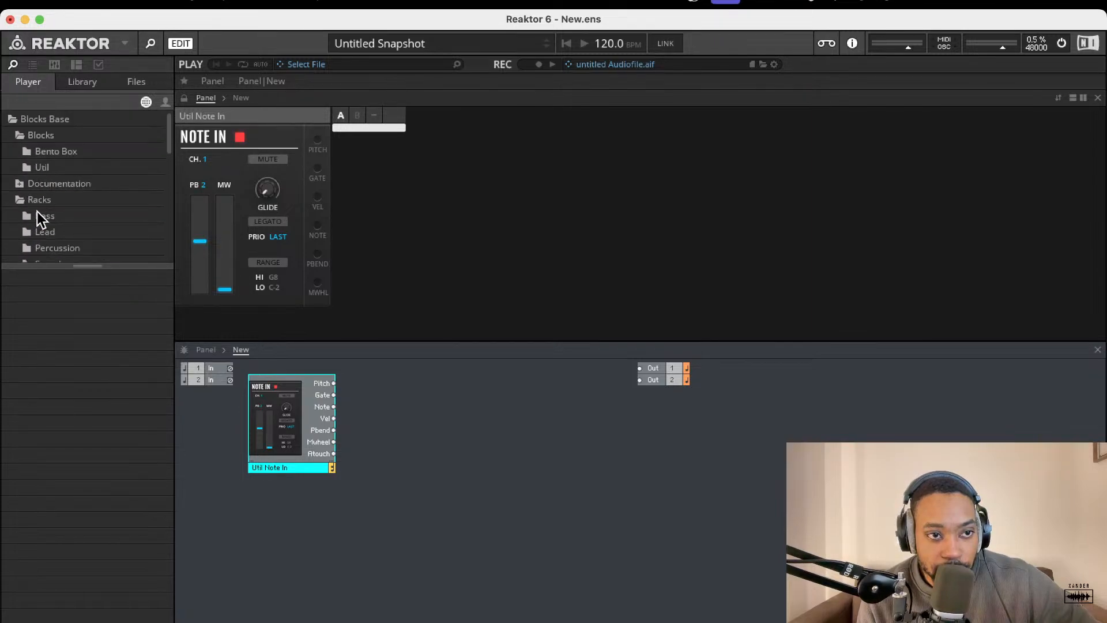
Step: Examine the Documentation folder of Blocks Base, the Racks of Blocks Primes and the remaining Player libraries
left_click(19, 184)
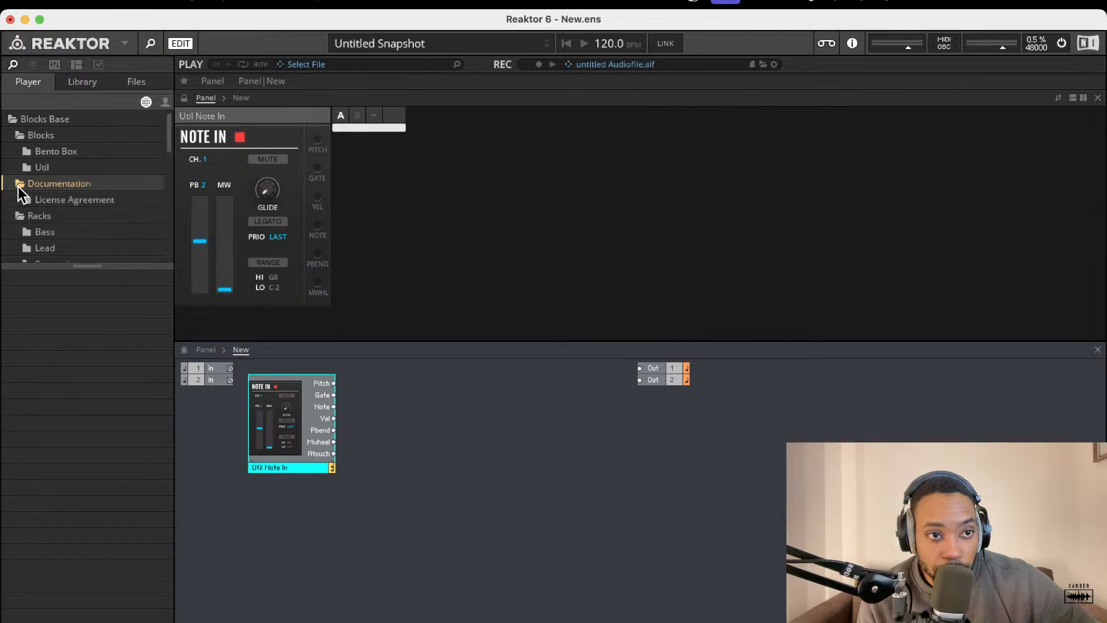
scroll(19, 202, "down", 5)
scroll(20, 203, "down", 2)
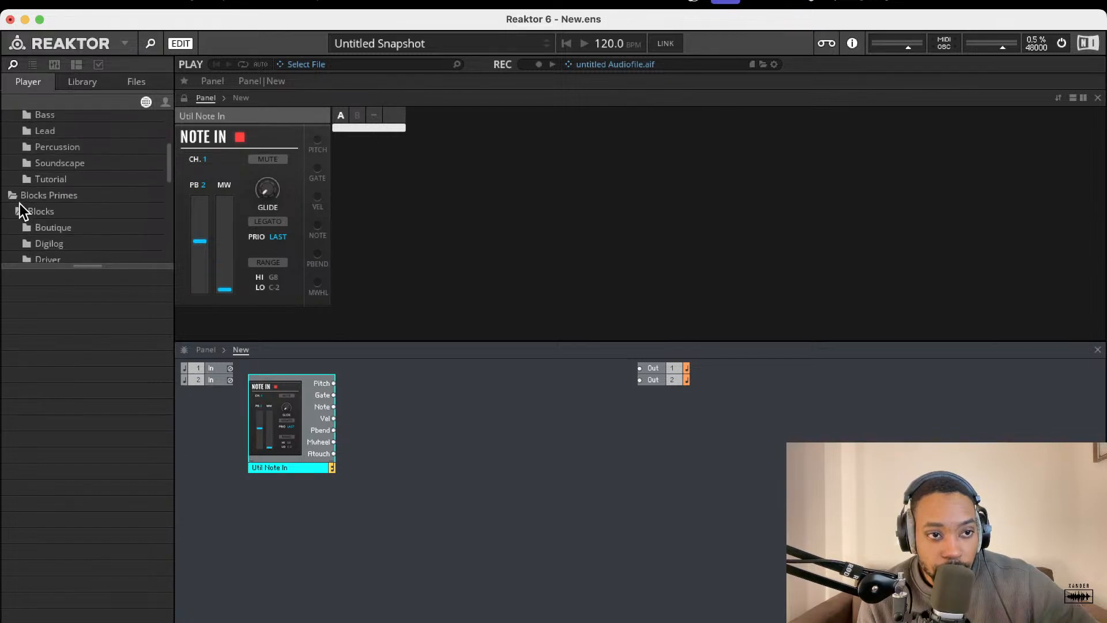
scroll(19, 204, "up", 3)
scroll(34, 156, "up", 4)
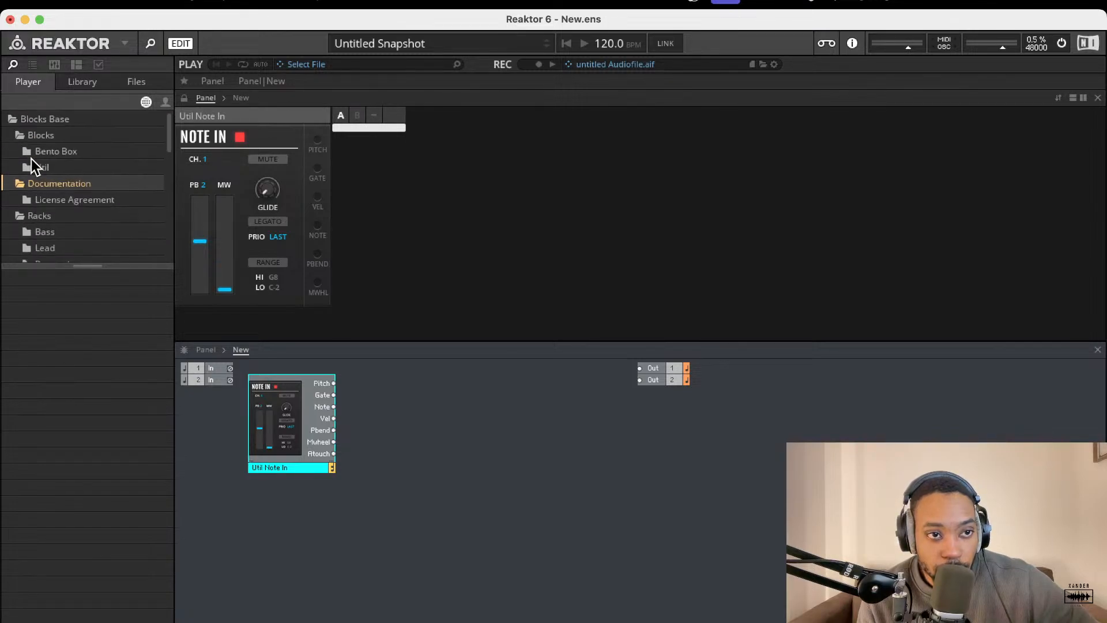
left_click(16, 137)
scroll(50, 184, "down", 8)
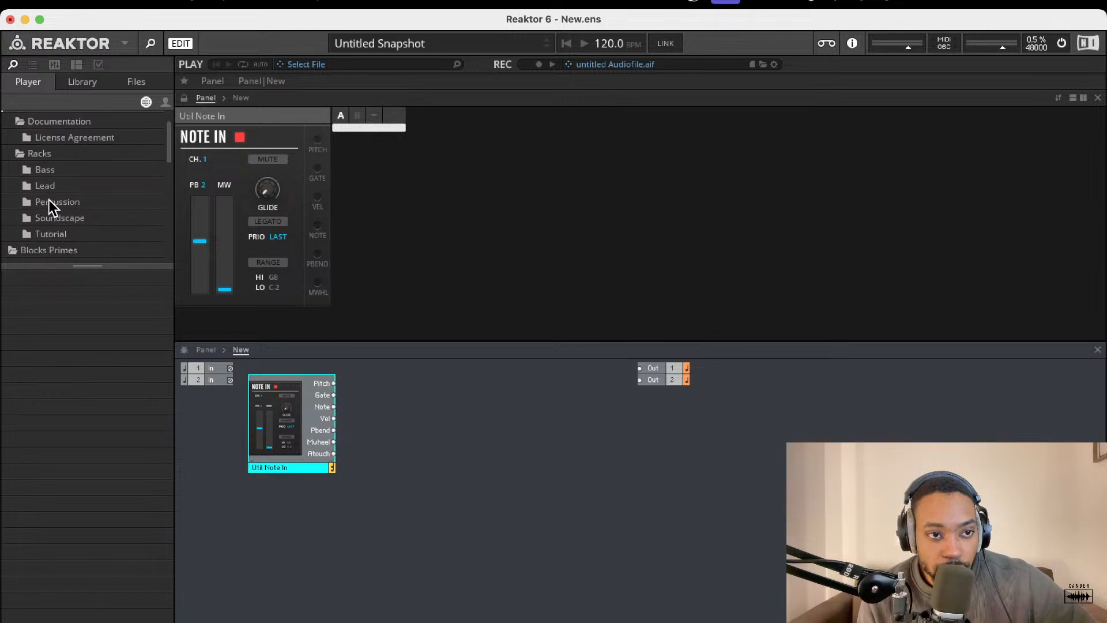
scroll(59, 205, "down", 6)
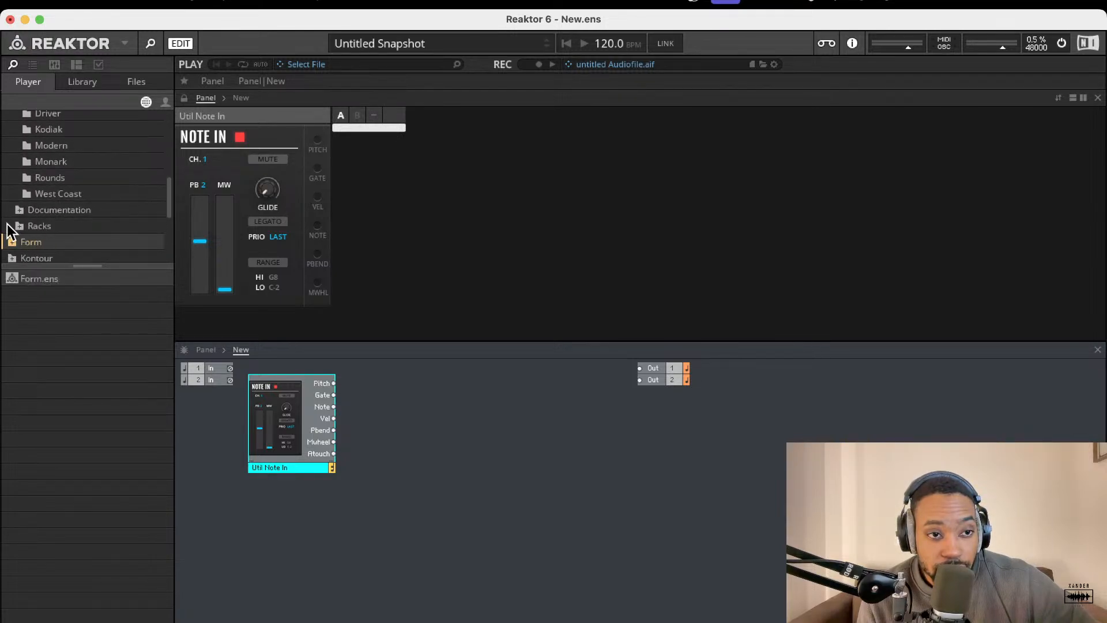
double_click(29, 226)
scroll(43, 224, "down", 9)
scroll(47, 224, "down", 3)
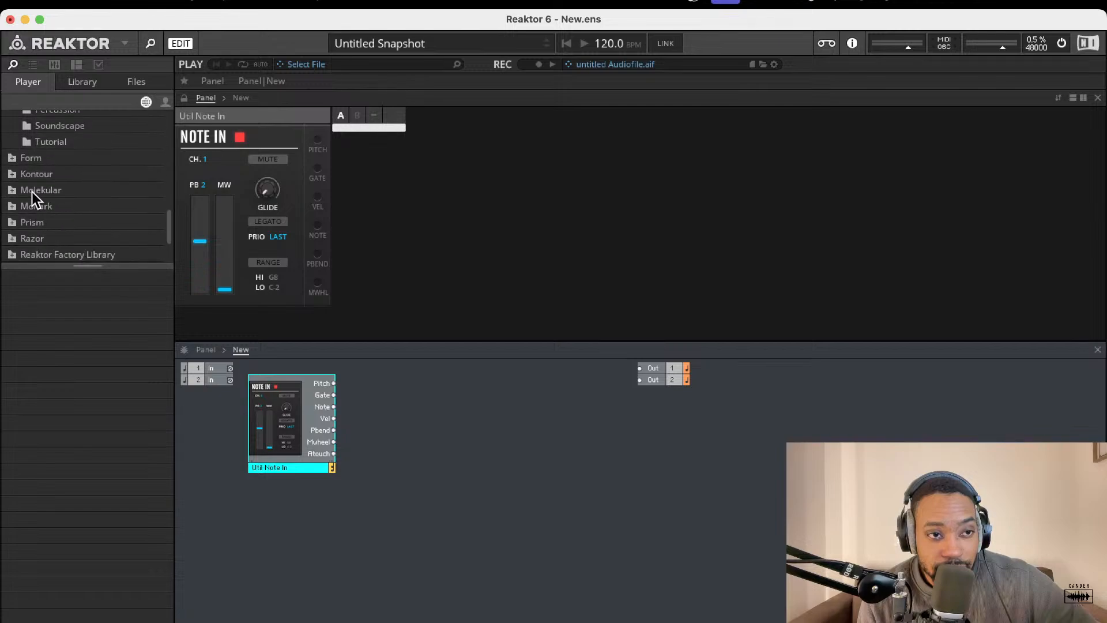
scroll(35, 193, "up", 9)
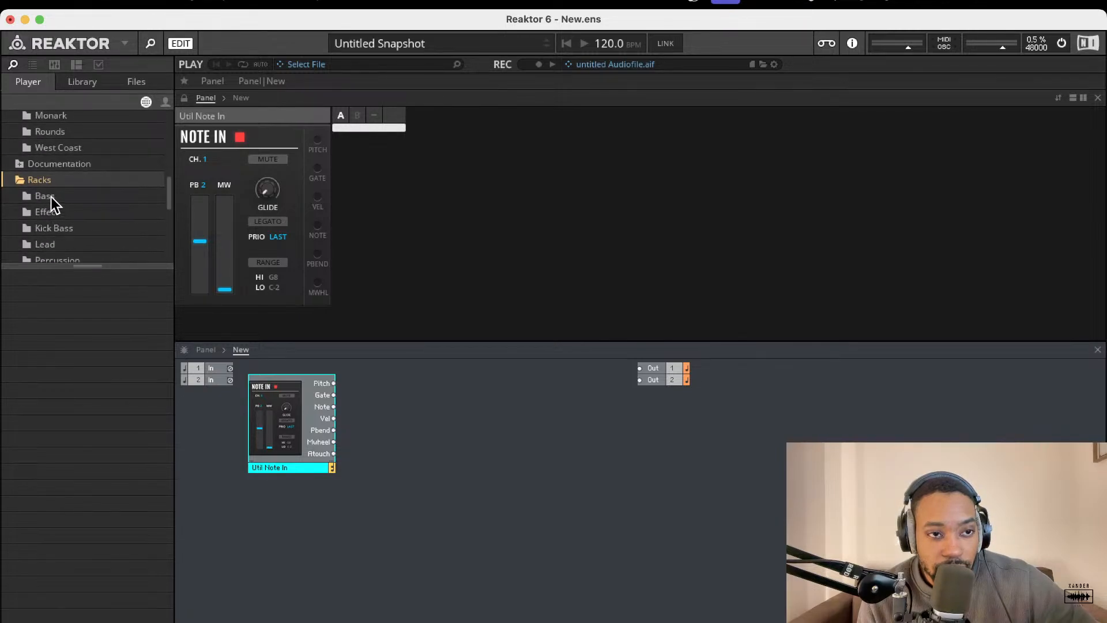
left_click(51, 196)
scroll(50, 178, "up", 2)
Step: Look through the block folders of Blocks Primes, such as Rounds, Digilog and Kodiak, for an oscillator
left_click(51, 168)
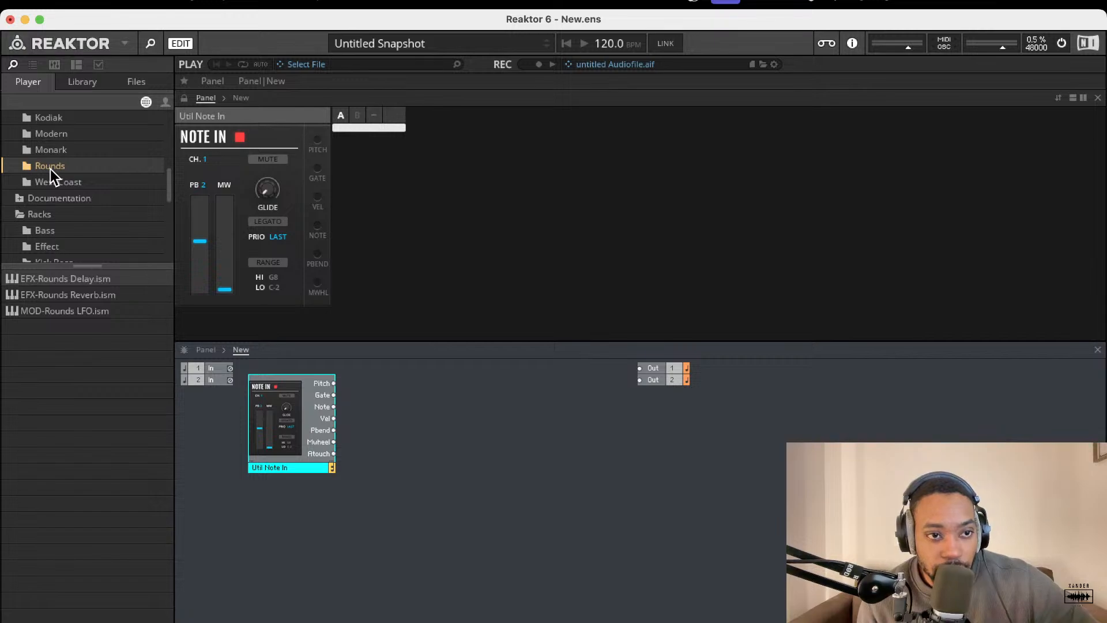
key("Up")
key("Up")
key("Up")
key("Up")
key("Up")
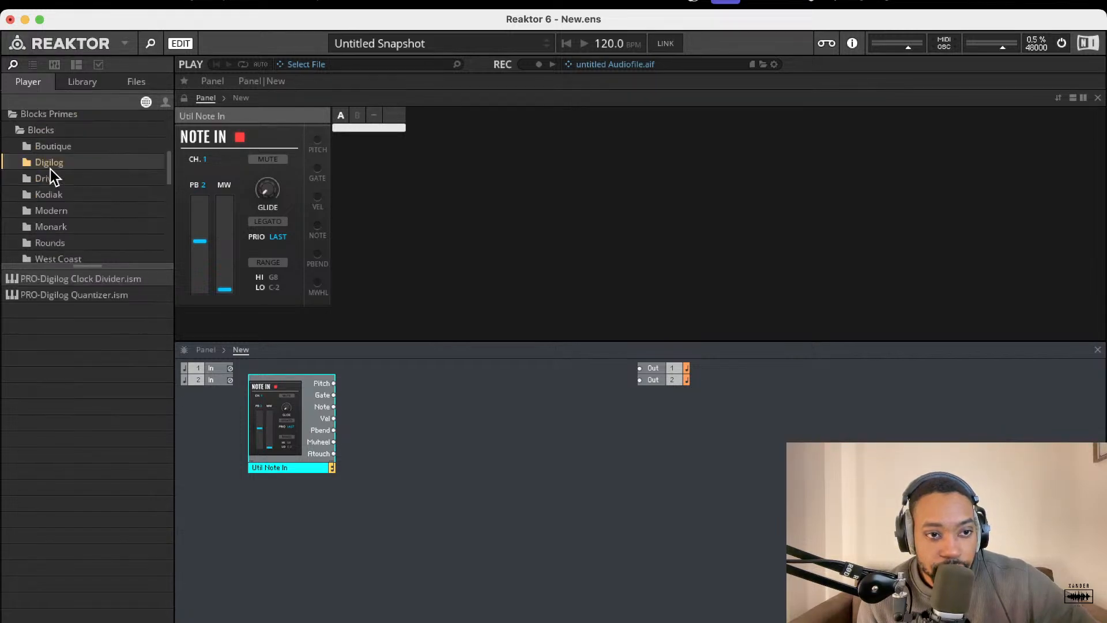
key("Down")
key("Down")
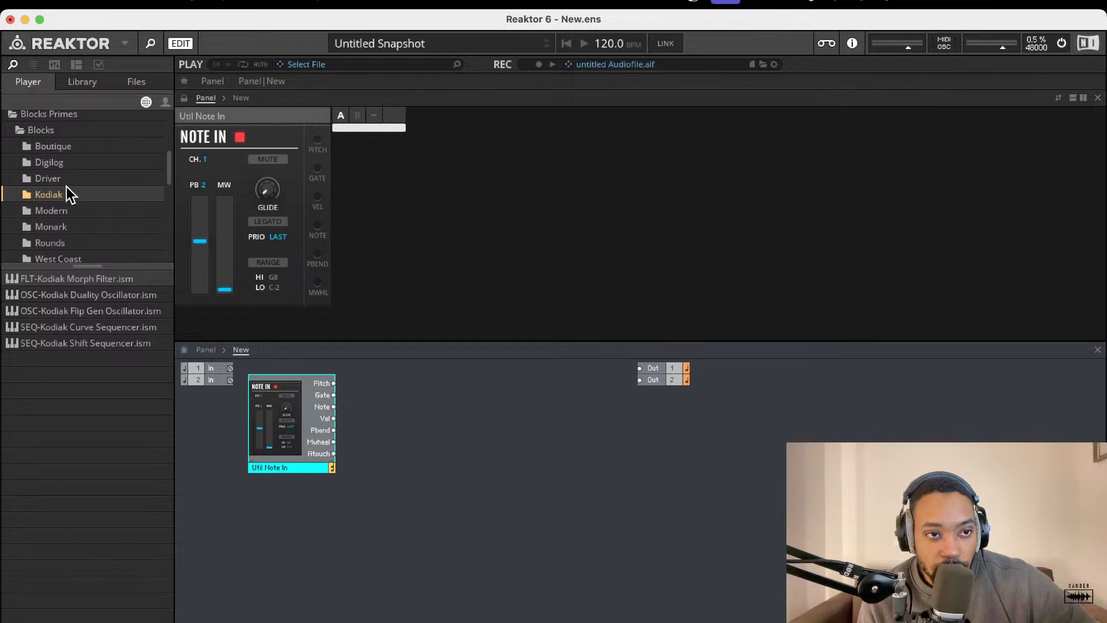
key("Up")
key("Up")
key("Up")
key("Up")
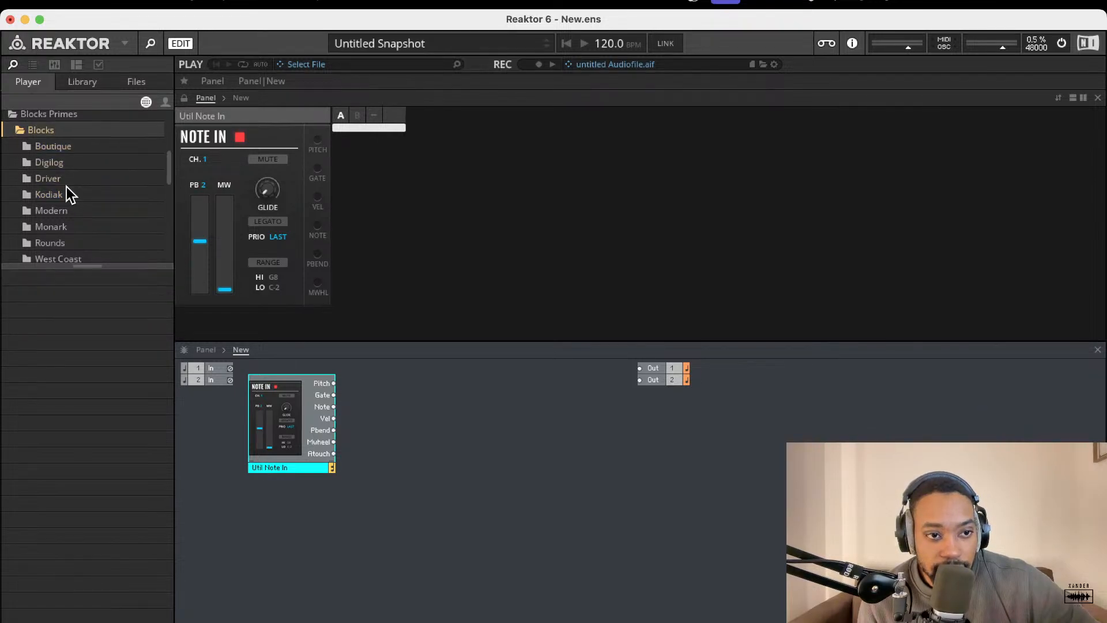
Step: Add the Boutique OSC 5 Oscillator block from the Boutique folder to the structure beside the Note In block
key("Down")
left_click(83, 311)
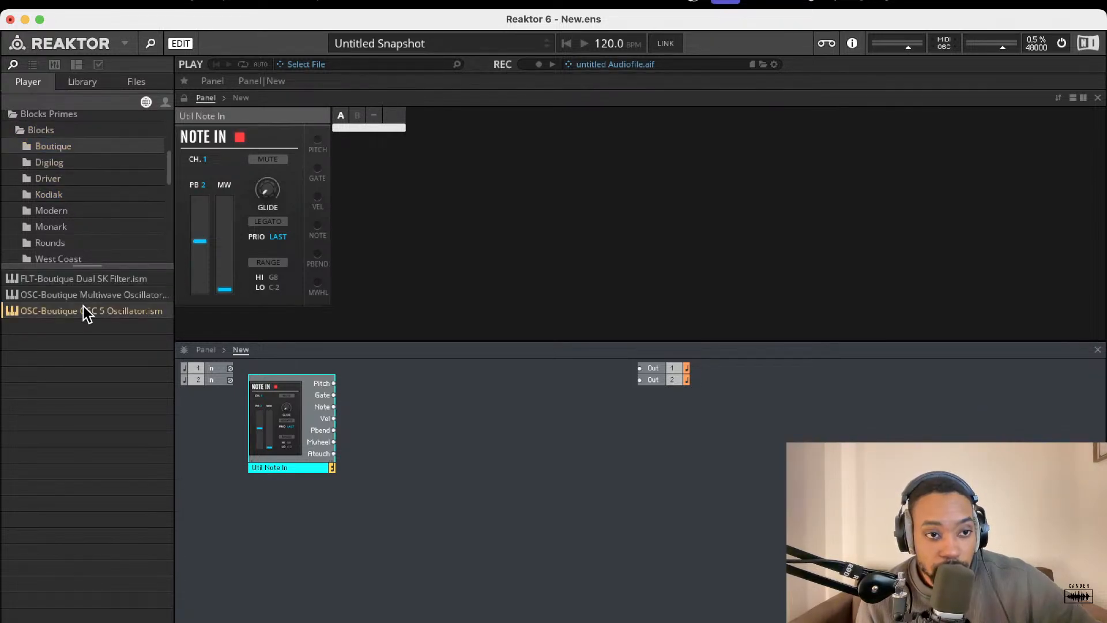
left_click(71, 292)
left_click_drag(59, 307, 421, 401)
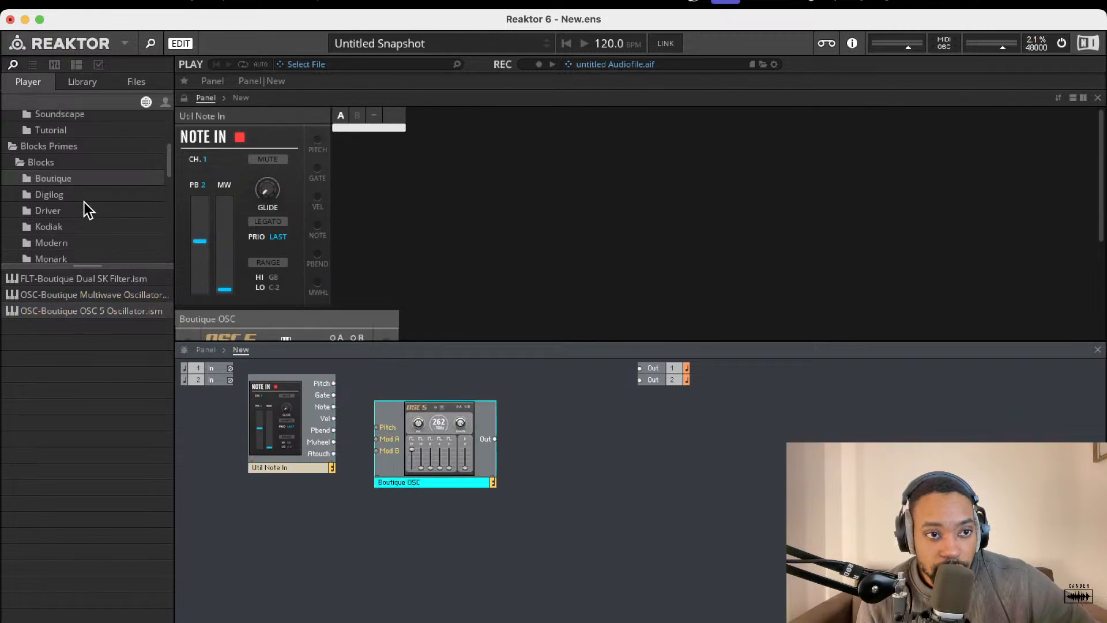
key("Down")
key("Down")
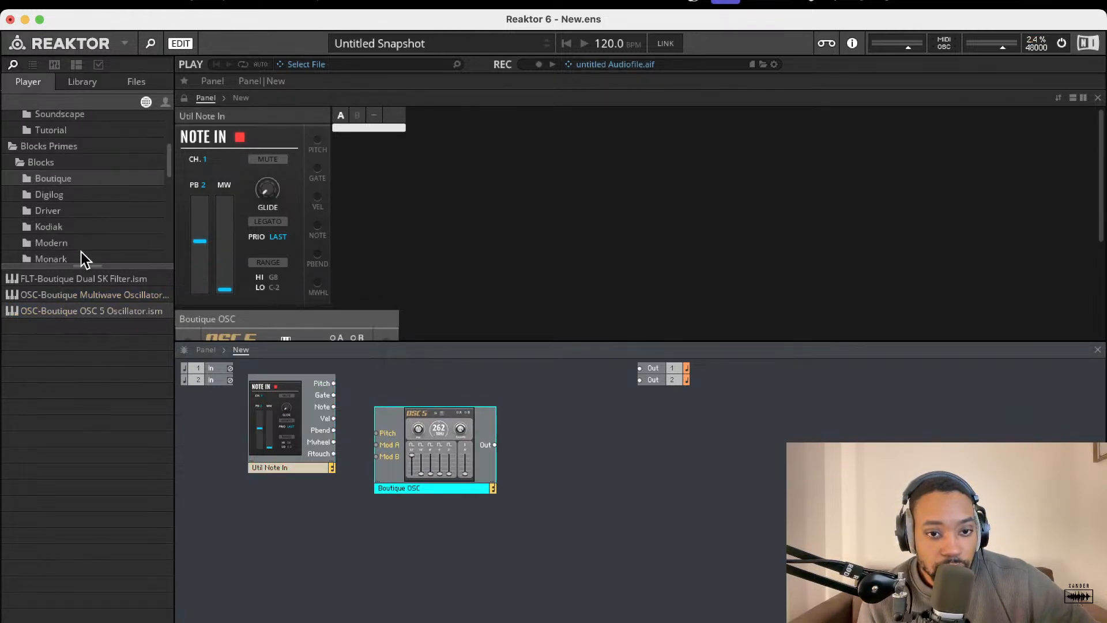
Step: Examine the Percussion, Lead and Bass rack folders of Blocks Base and return to its Blocks folder
left_click(71, 211)
scroll(74, 212, "down", 1)
scroll(74, 212, "up", 3)
left_click(67, 190)
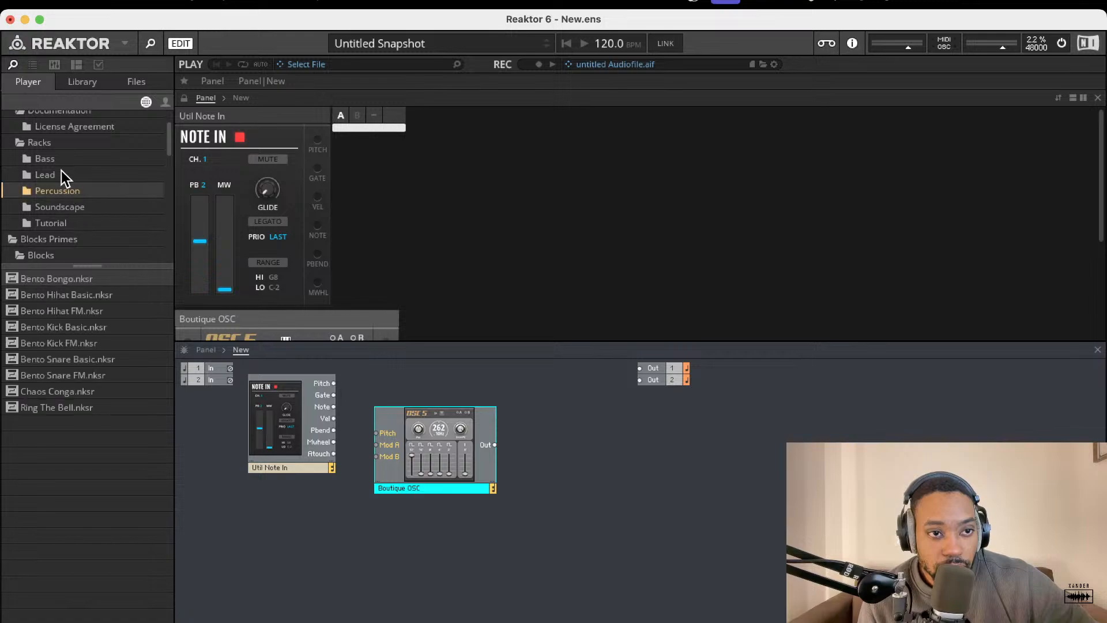
left_click(61, 170)
left_click(57, 154)
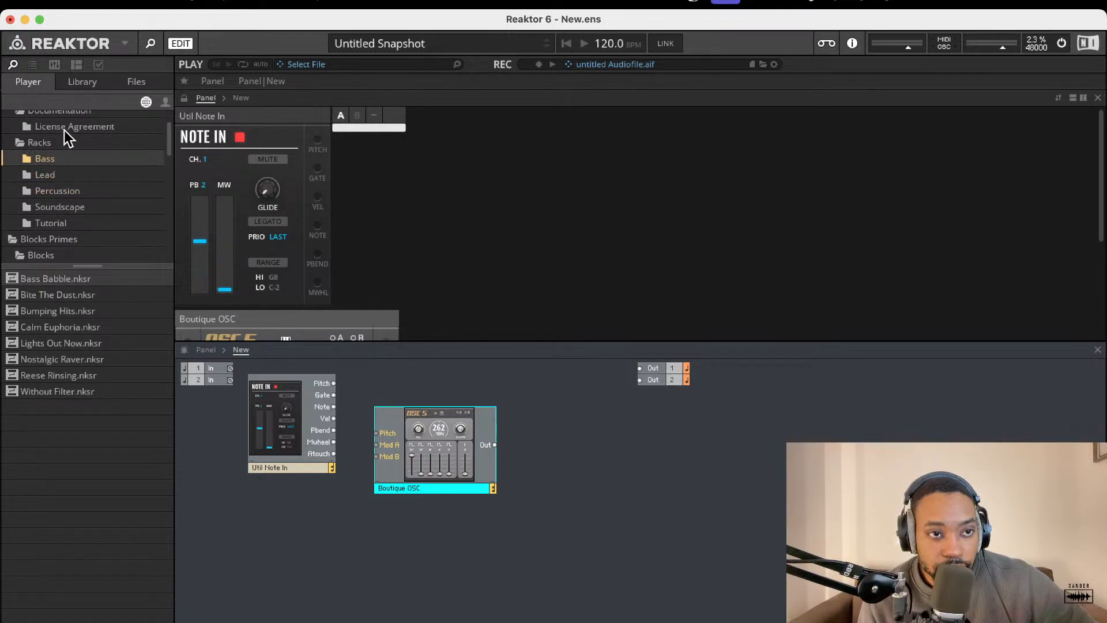
scroll(64, 131, "up", 2)
left_click(52, 138)
left_click(15, 133)
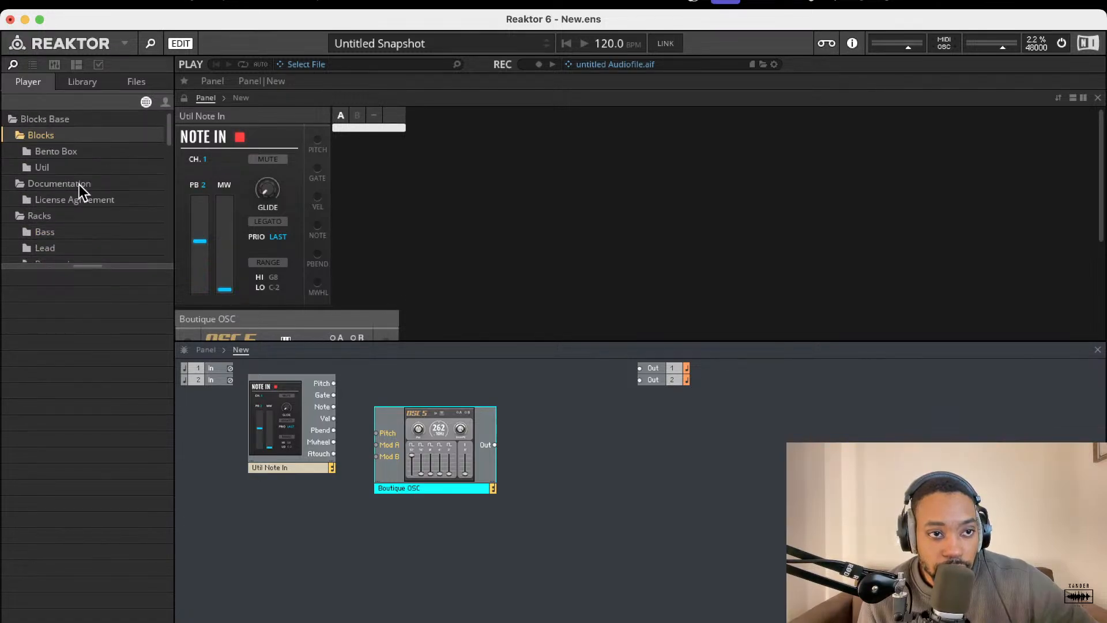
Step: Look through the Bento Box, Util and License Agreement folders of Blocks Base and the remaining Player libraries for an amplifier block
left_click(31, 153)
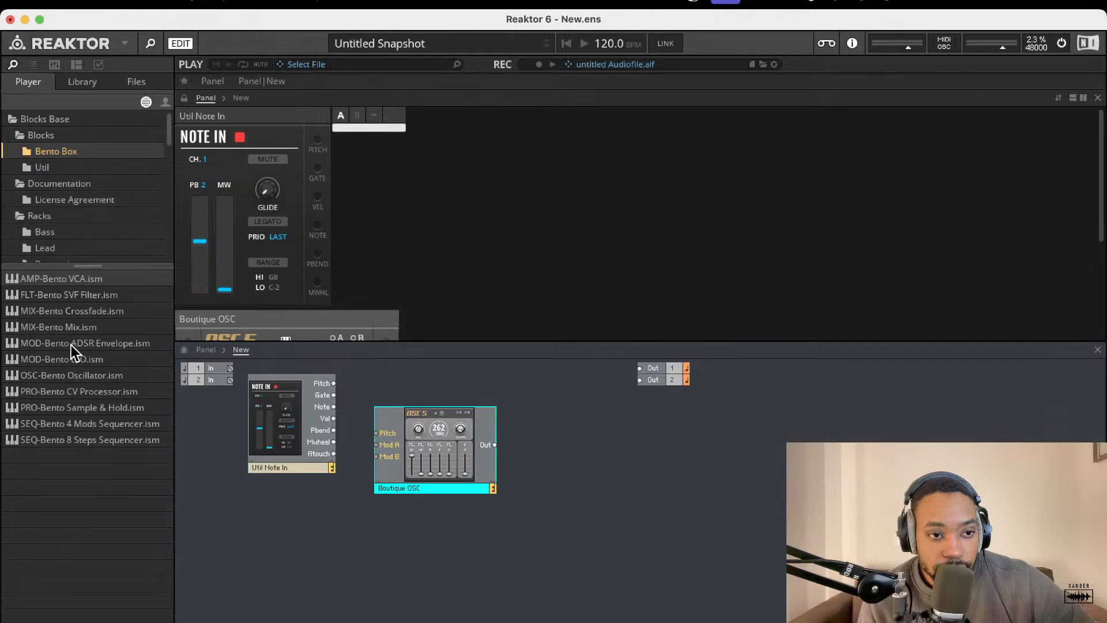
left_click(46, 168)
left_click(38, 184)
left_click(40, 200)
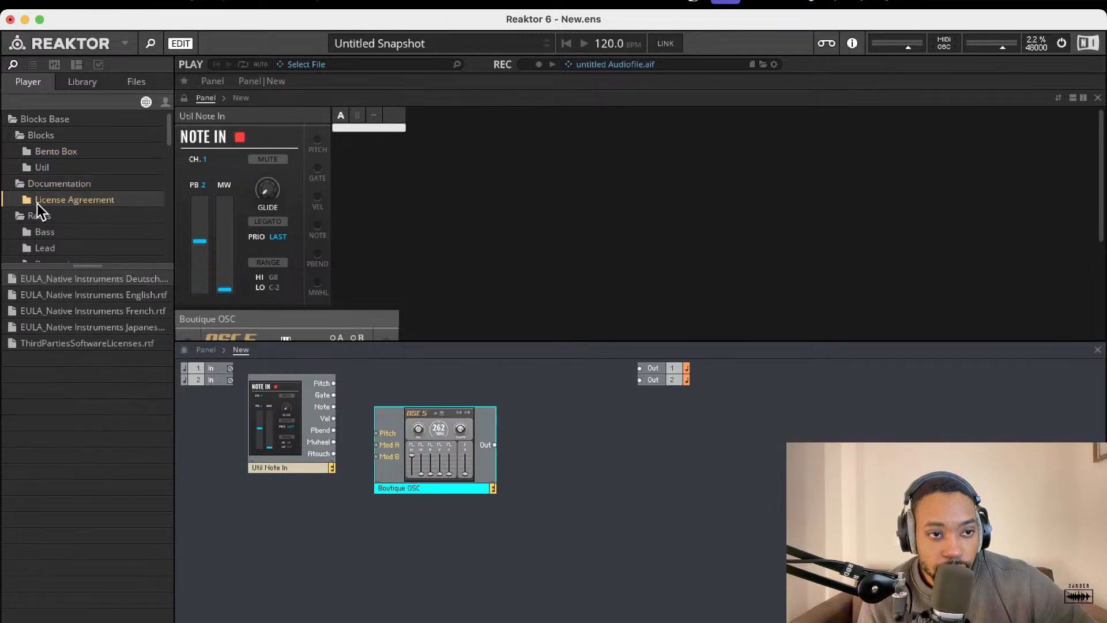
scroll(42, 209, "down", 5)
scroll(46, 209, "down", 10)
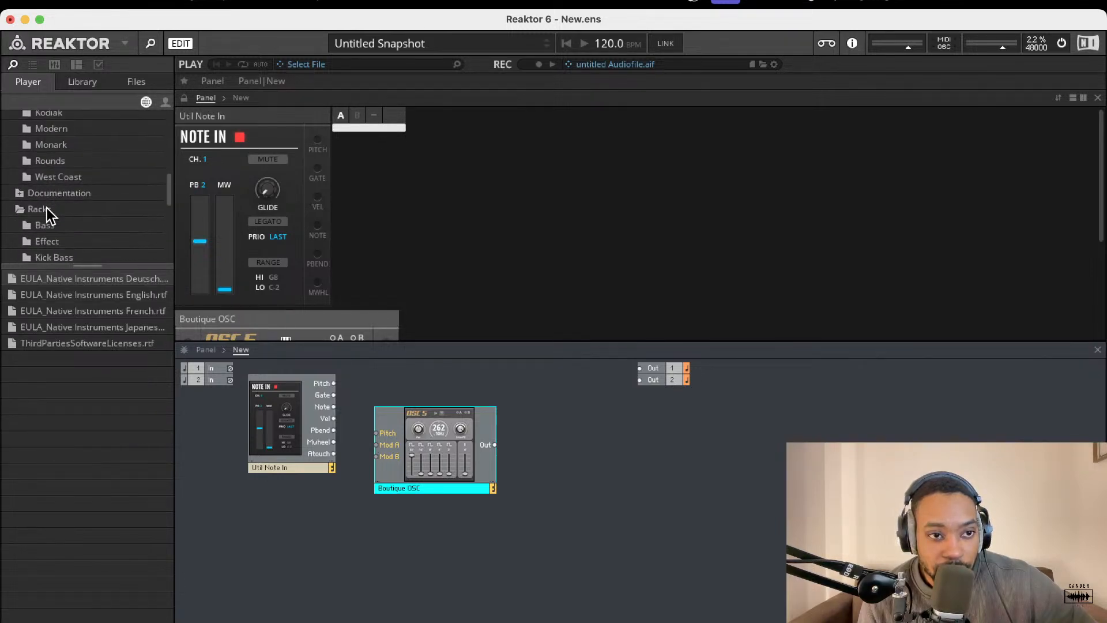
scroll(64, 213, "down", 8)
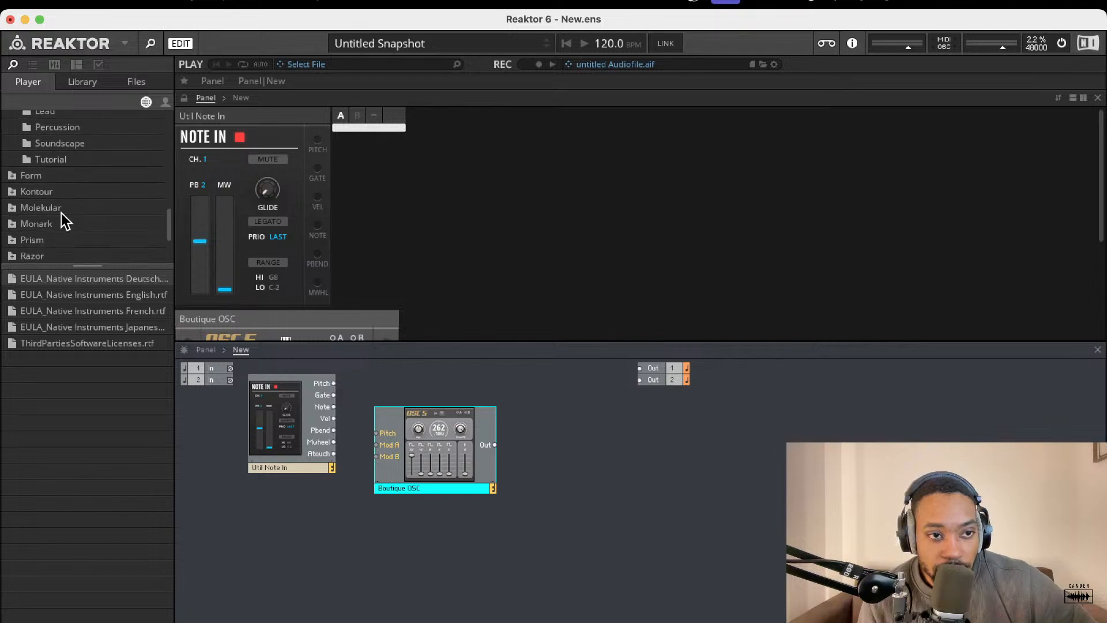
scroll(57, 211, "down", 1)
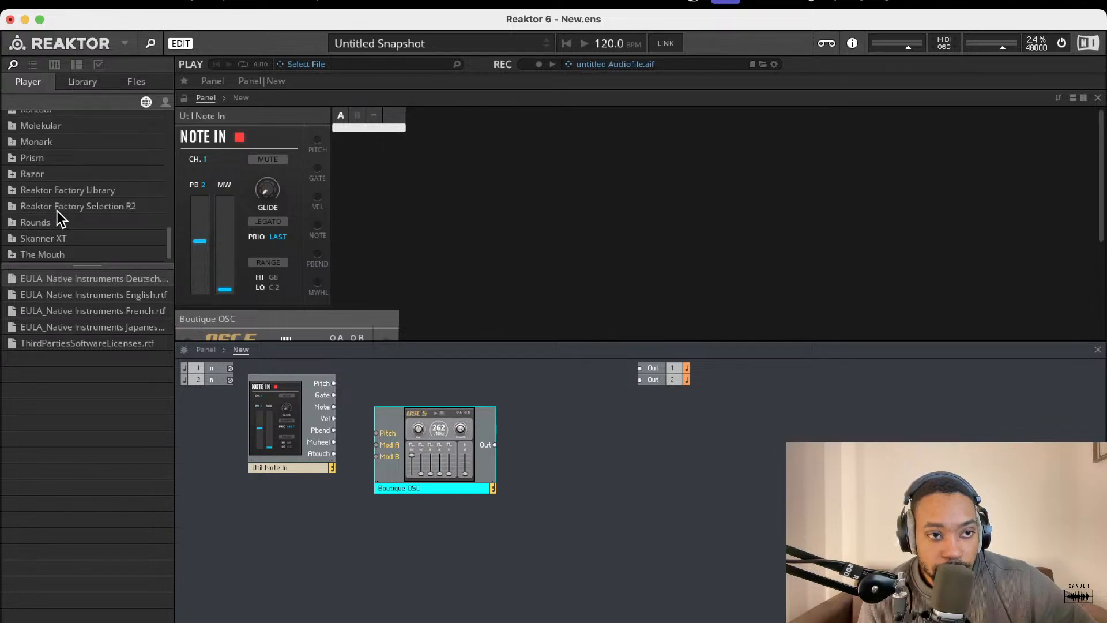
Step: Examine the Reaktor Factory Library, Reaktor Factory Selection R2 and Rounds folders, including the Rounds documentation
left_click(12, 192)
scroll(26, 208, "down", 5)
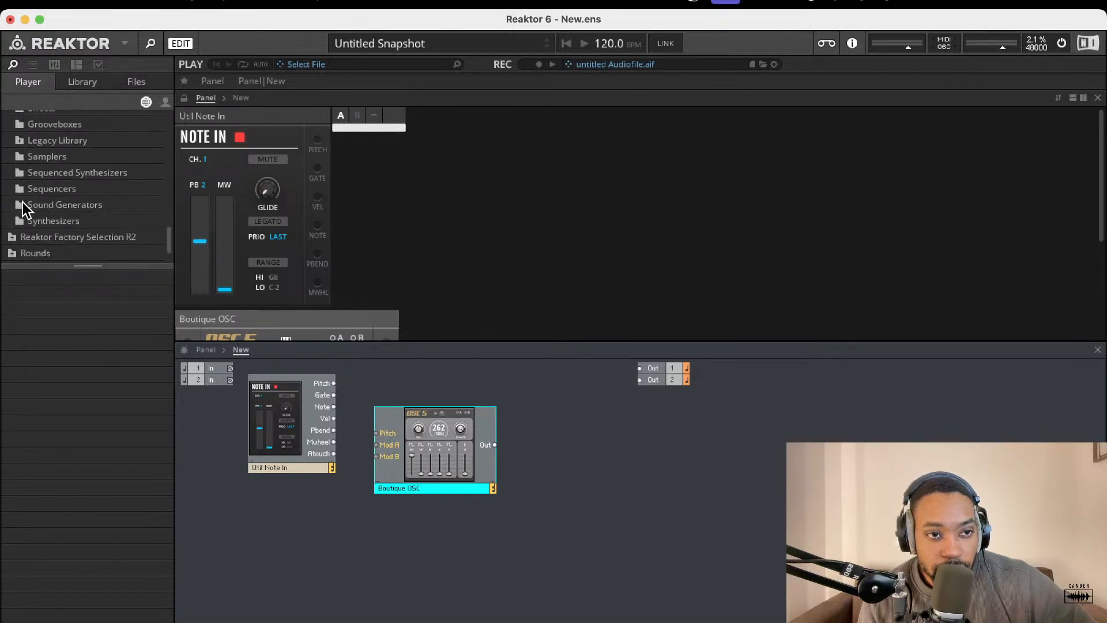
left_click(14, 209)
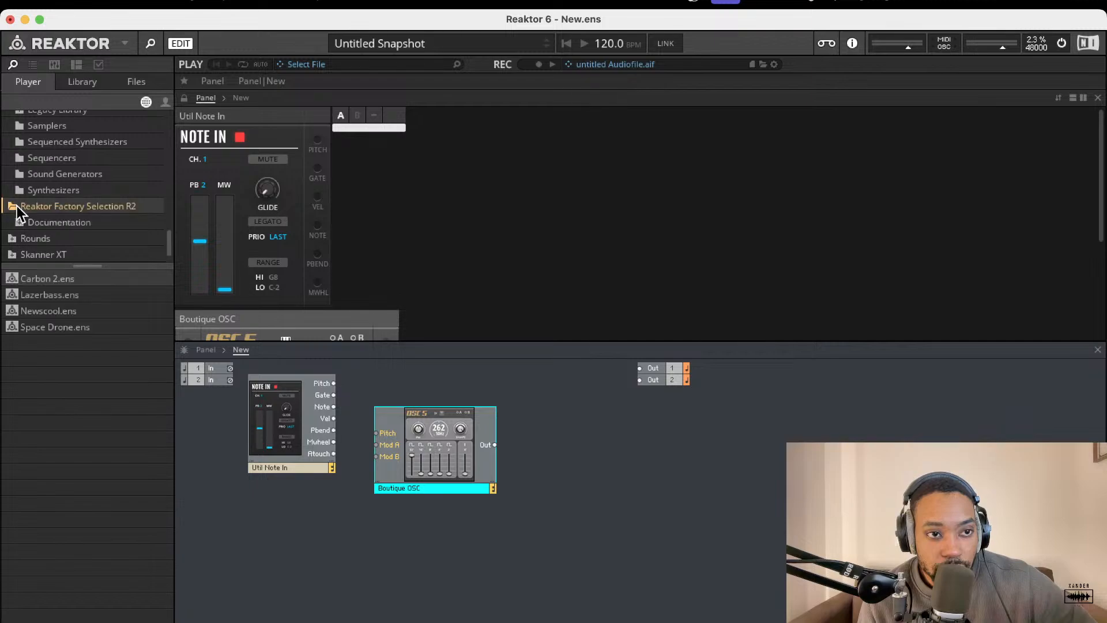
scroll(20, 206, "down", 1)
left_click(12, 224)
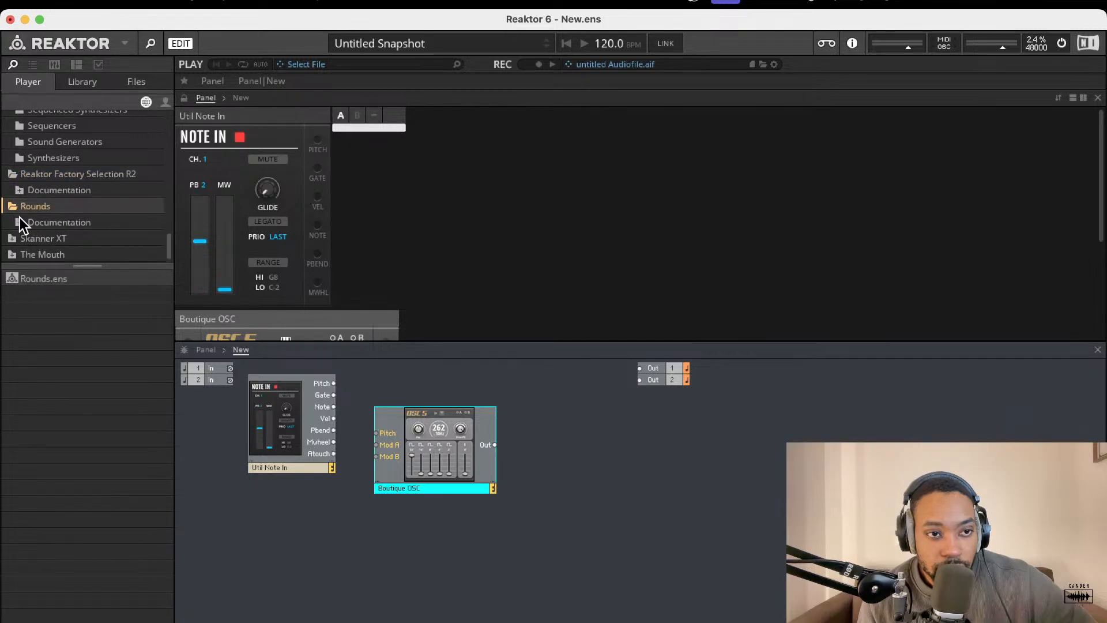
left_click(19, 219)
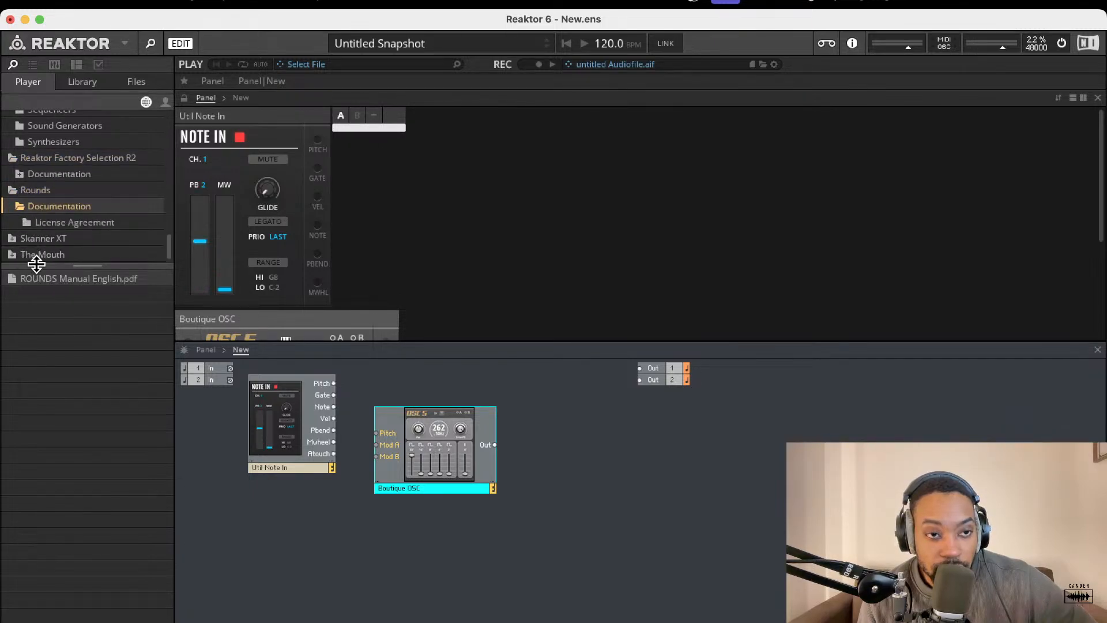
Step: Look through the Monark, Prism and Molekular libraries for usable blocks
scroll(24, 228, "up", 8)
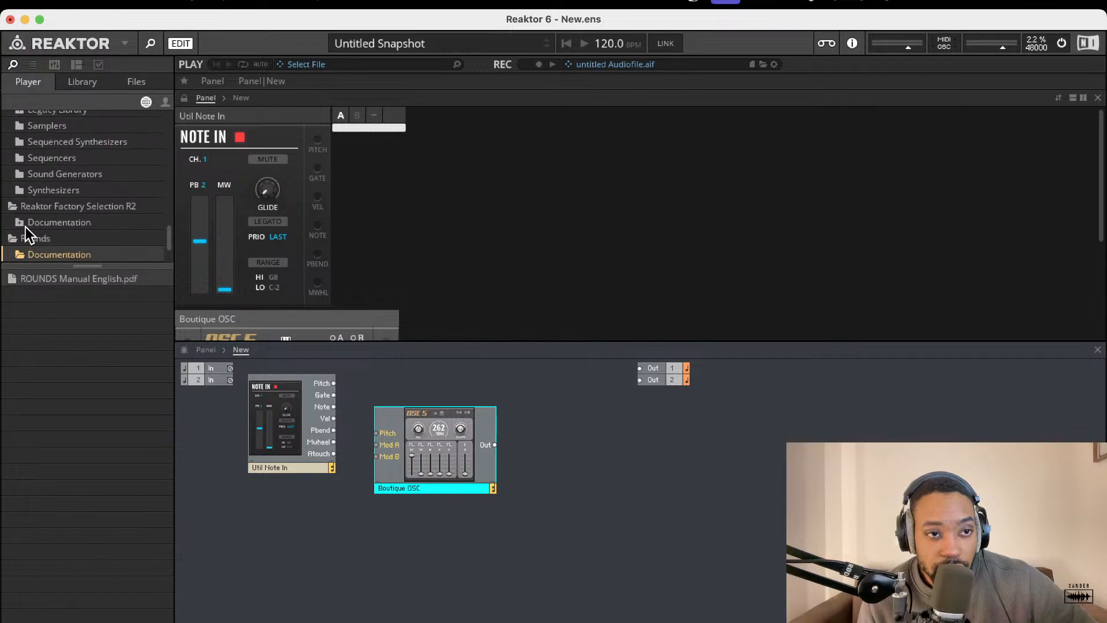
scroll(26, 226, "up", 10)
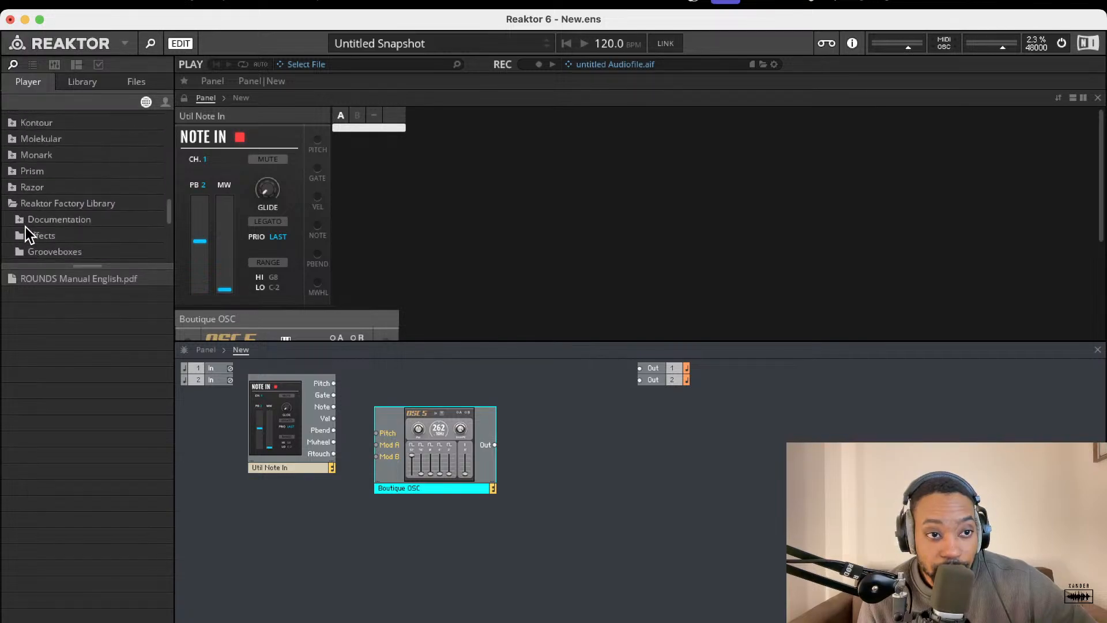
scroll(25, 227, "up", 2)
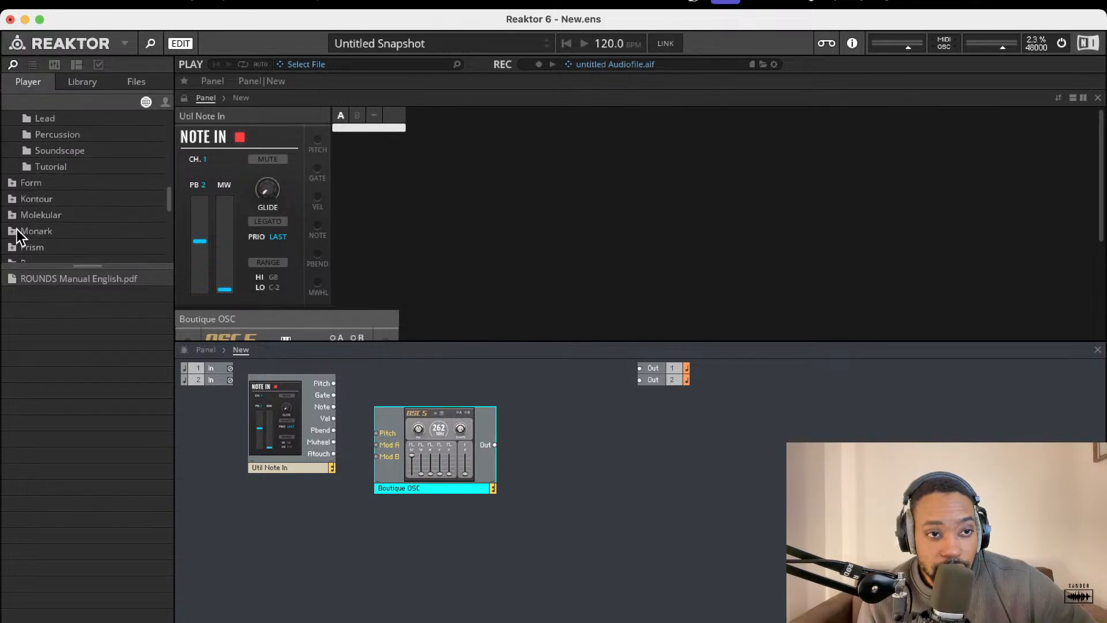
left_click(19, 233)
scroll(23, 236, "down", 3)
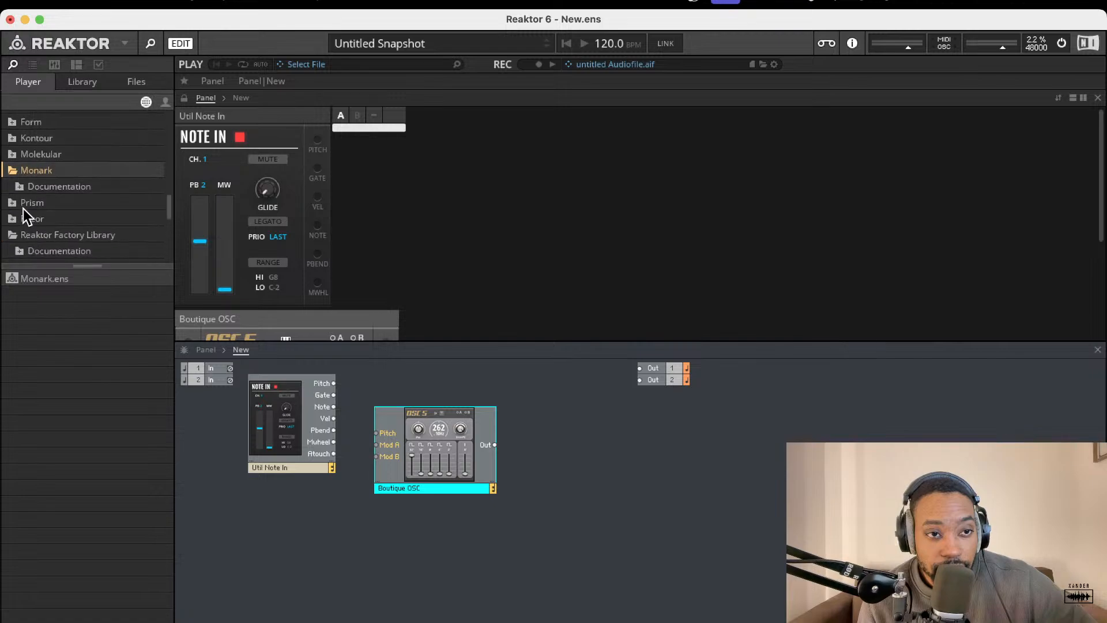
left_click(19, 194)
left_click(23, 211)
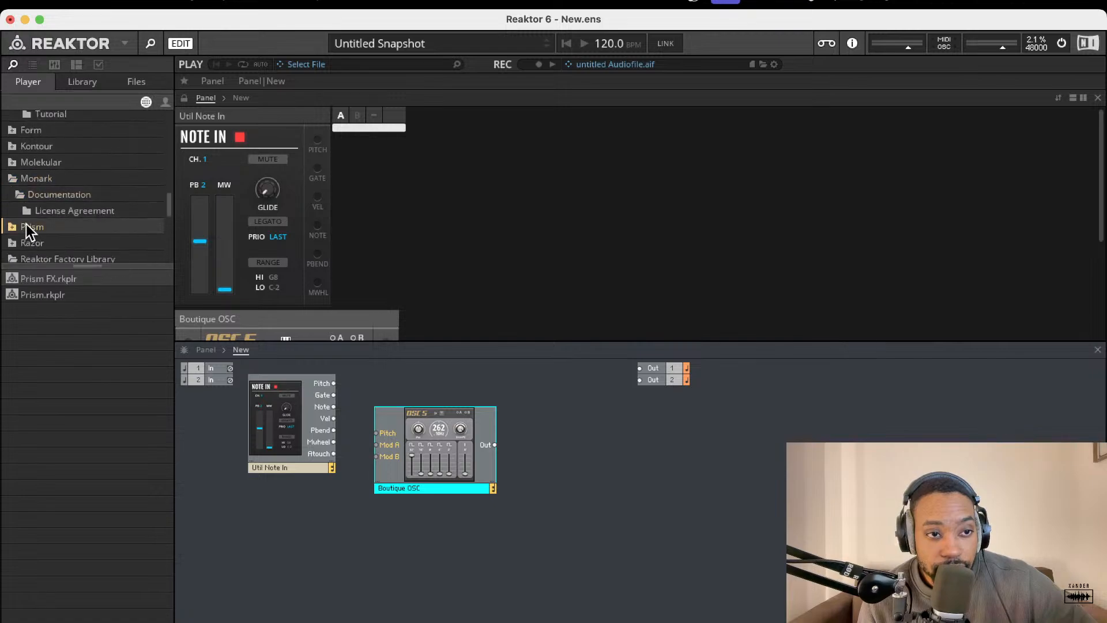
left_click(19, 185)
left_click(18, 174)
left_click(14, 163)
scroll(38, 199, "up", 5)
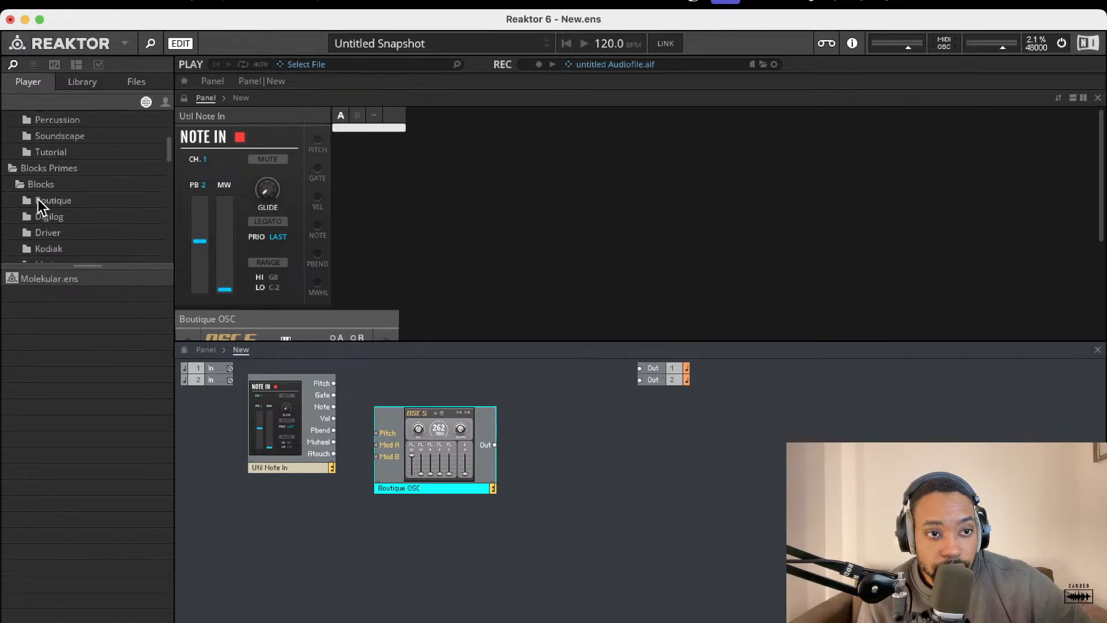
Step: Add the Bento VCA block from the Bento Box folder of Blocks Base to the structure, between the Boutique OSC and the outputs
scroll(39, 199, "up", 6)
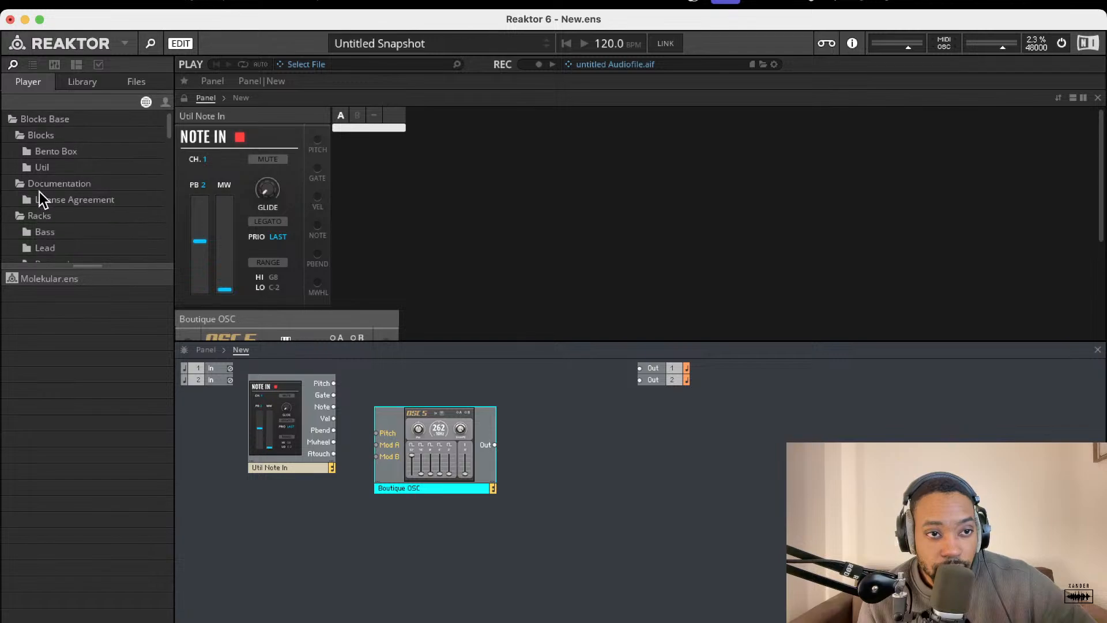
left_click(42, 166)
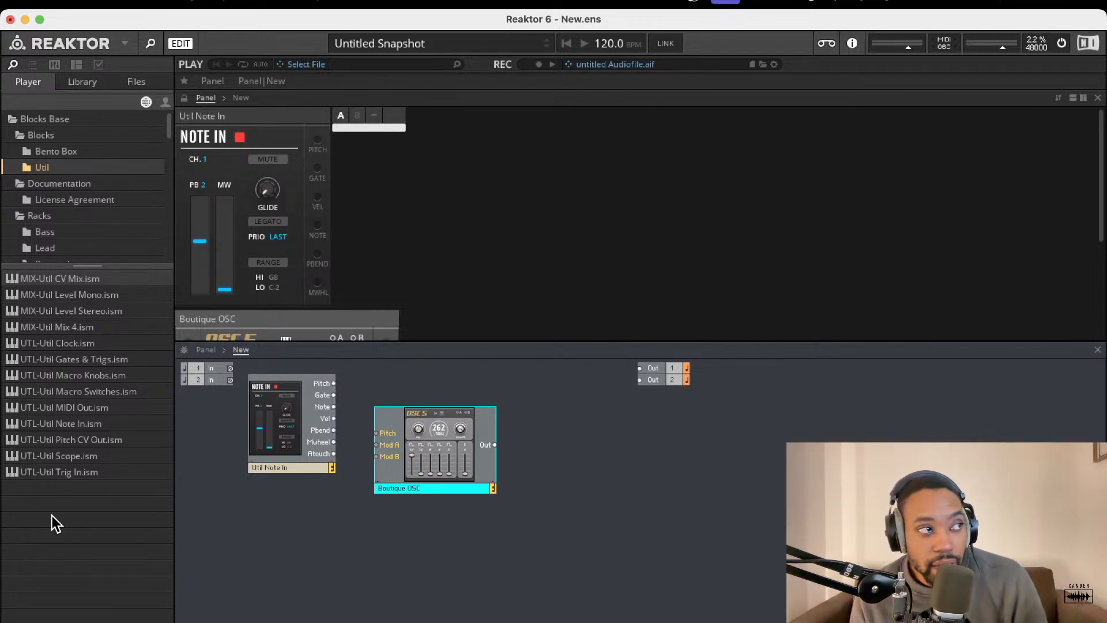
left_click(60, 152)
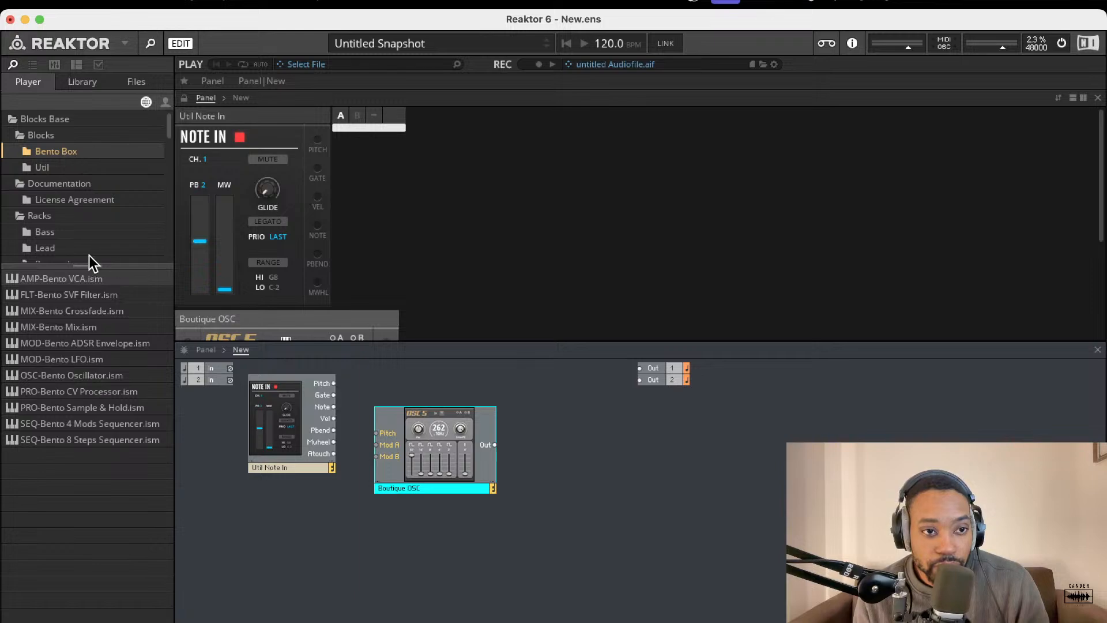
left_click_drag(64, 279, 567, 412)
left_click_drag(625, 437, 602, 424)
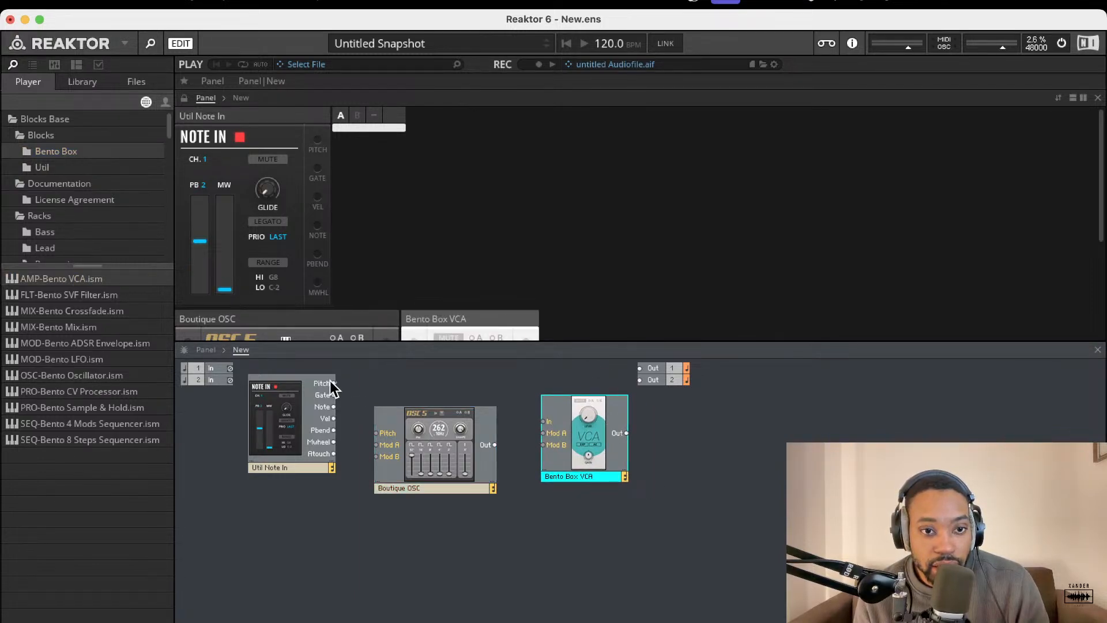
Step: Wire Note In Pitch to the Boutique OSC Pitch, its Out to the VCA In, and the VCA Out to outputs 1 and 2
left_click_drag(333, 383, 376, 433)
left_click_drag(495, 445, 571, 409)
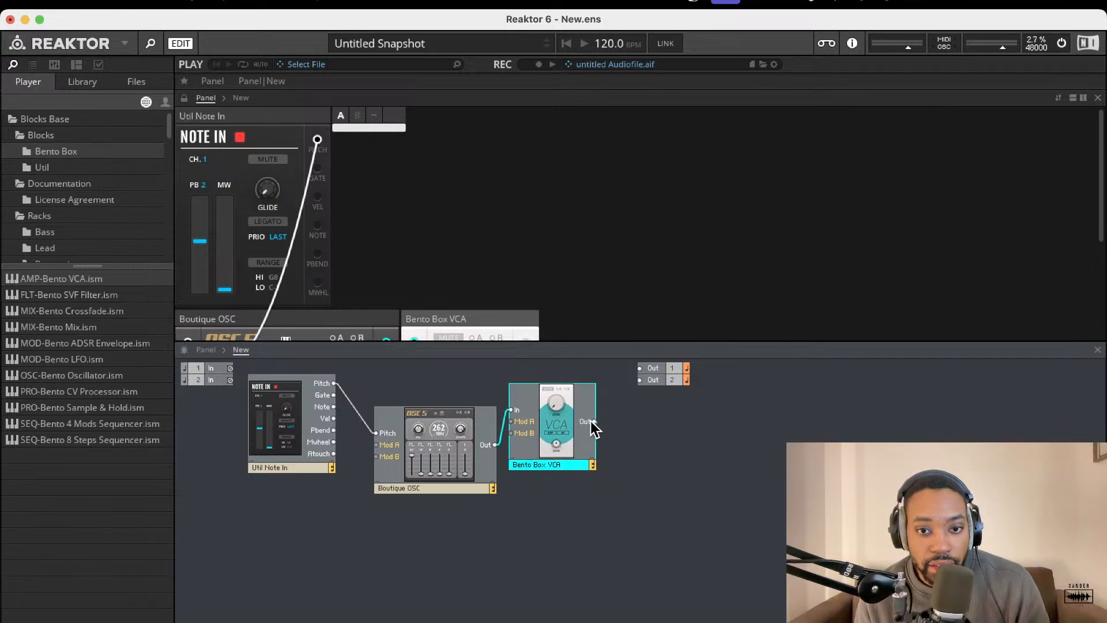
left_click_drag(645, 375, 640, 380)
left_click(597, 422)
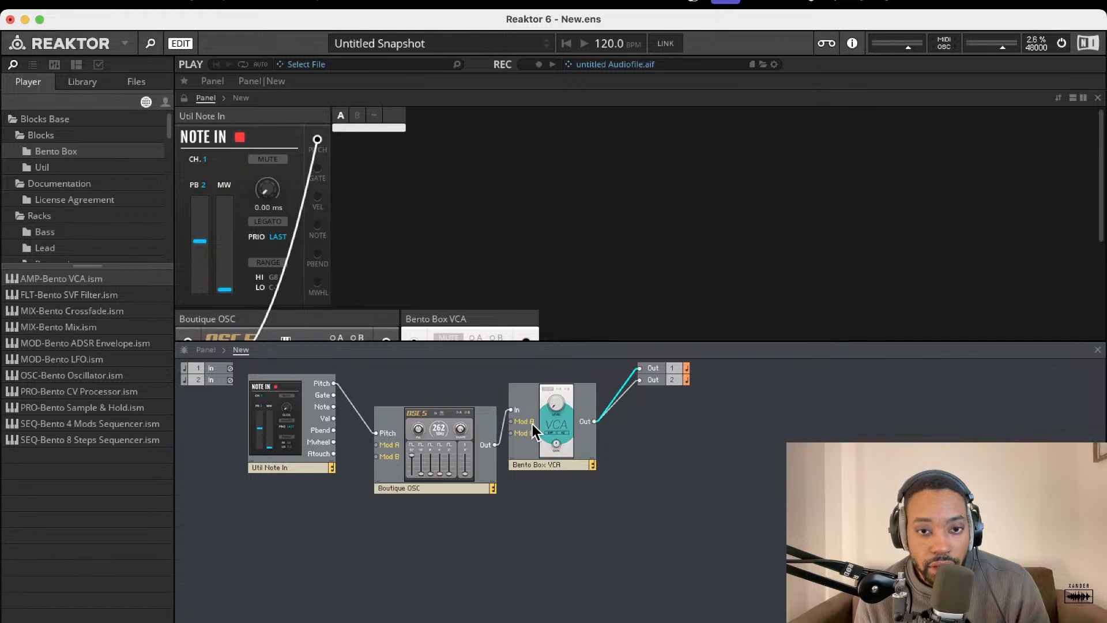
left_click_drag(531, 424, 552, 410)
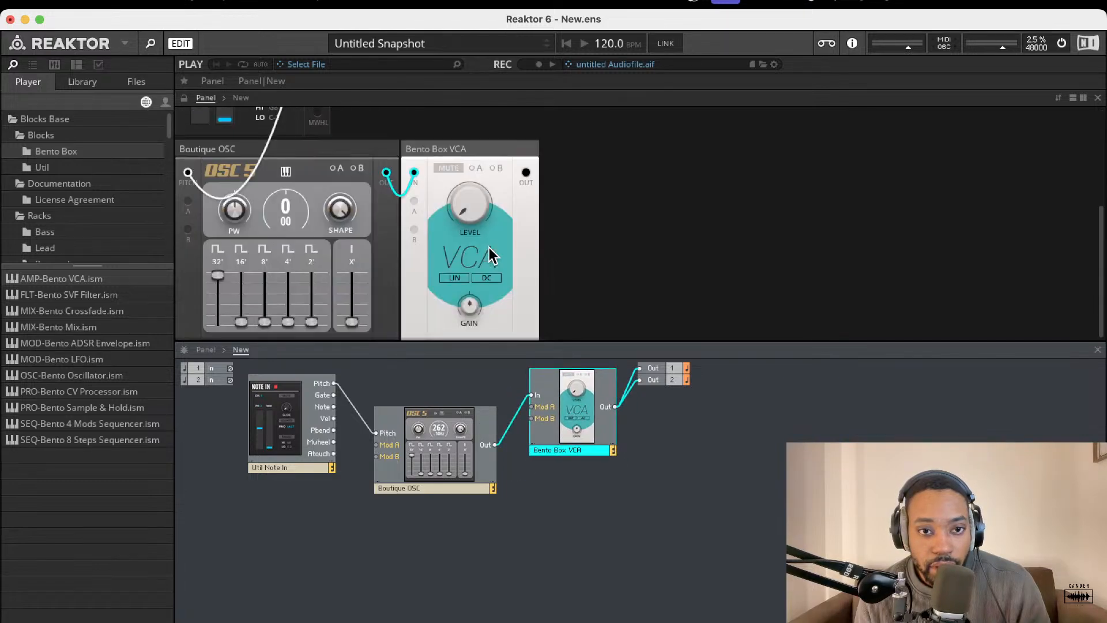
Step: Arrange the block panels in one row: the A/B snapshot strip first, followed by Note In, Boutique OSC and Bento Box VCA
scroll(430, 255, "up", 5)
scroll(416, 258, "down", 1)
left_click_drag(369, 283, 491, 184)
left_click_drag(316, 295, 629, 196)
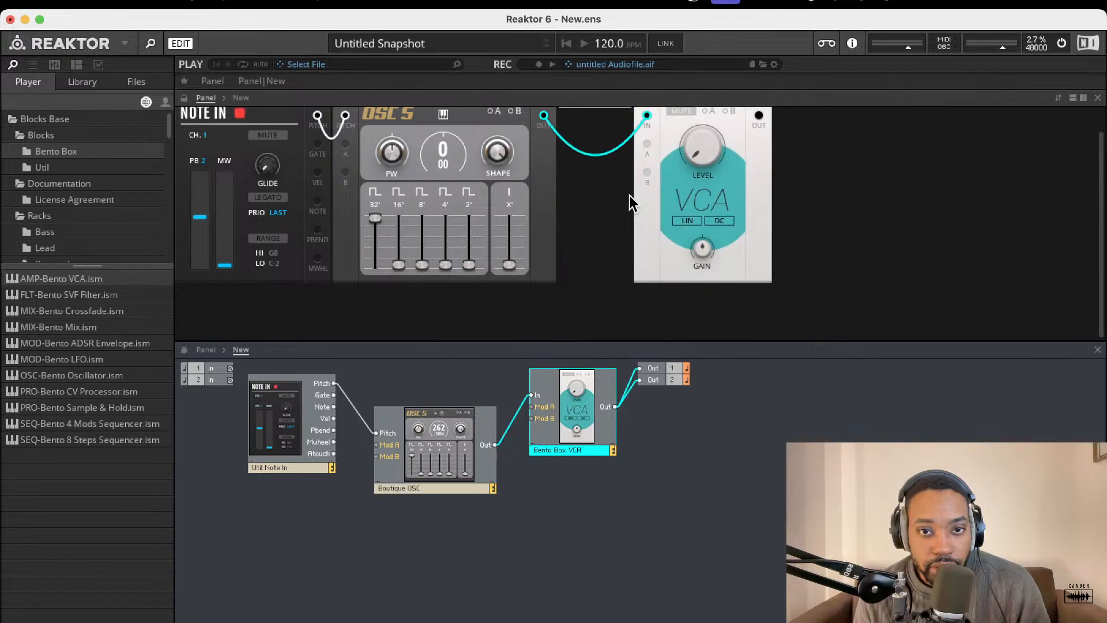
scroll(692, 161, "up", 1)
left_click_drag(700, 111, 641, 112)
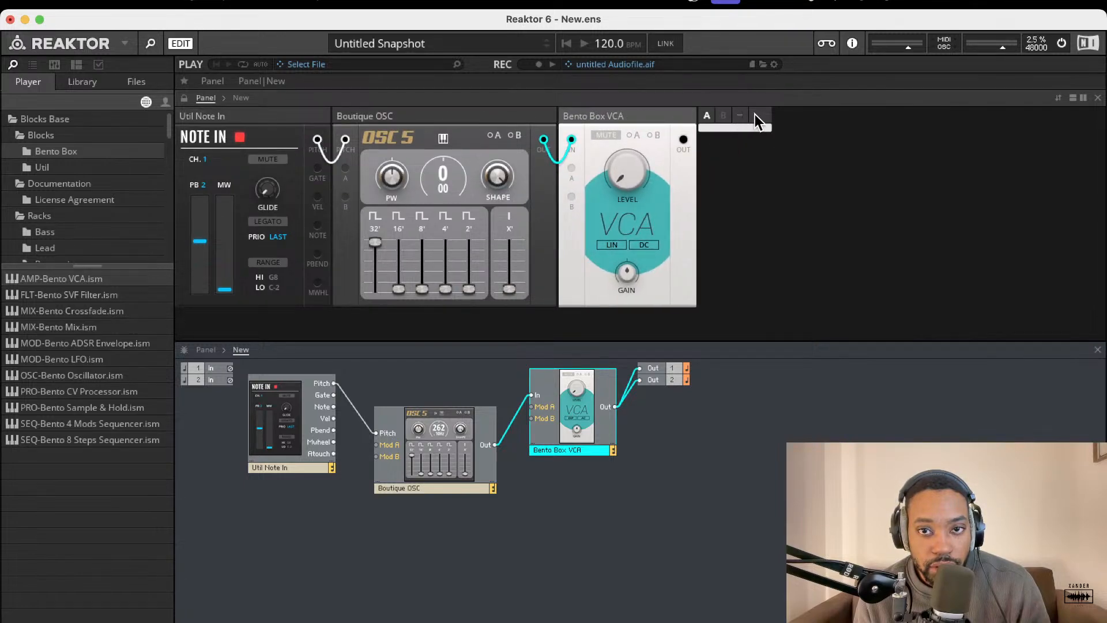
left_click_drag(755, 114, 229, 115)
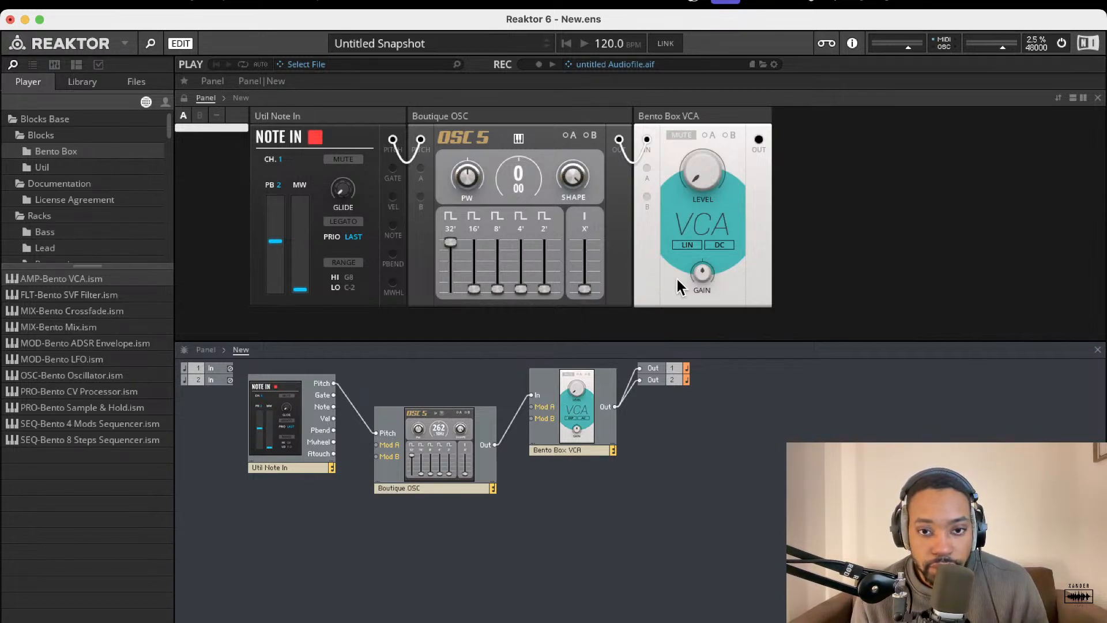
Step: Raise the VCA level slightly and adjust the Boutique OSC's tone, with a tuning of 22 and a shape of 85.9
left_click_drag(682, 160, 690, 136)
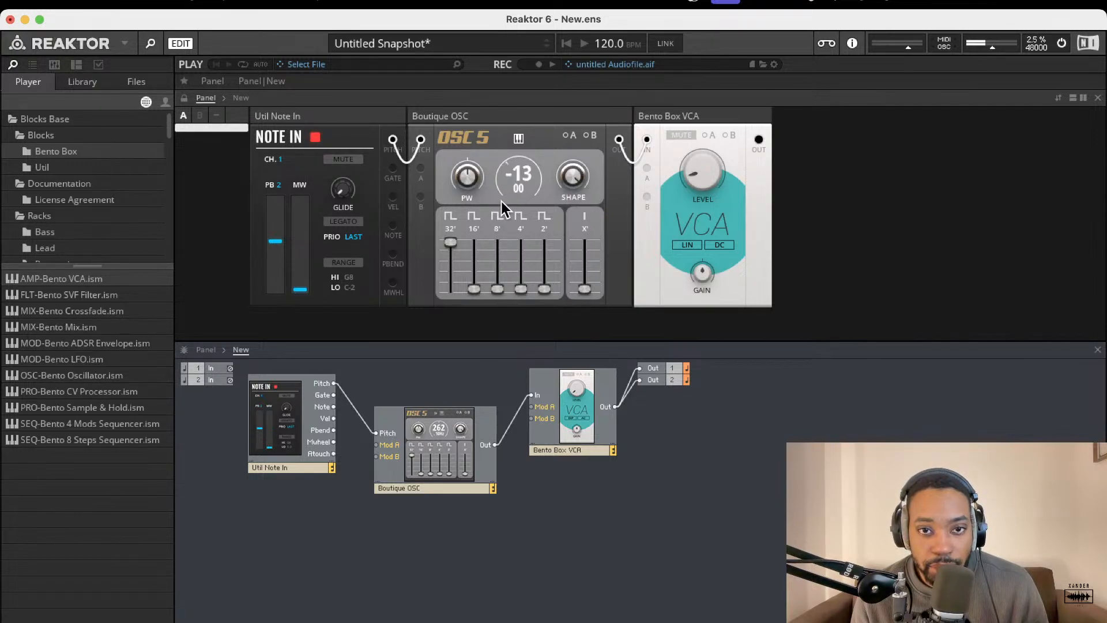
left_click_drag(500, 202, 499, 100)
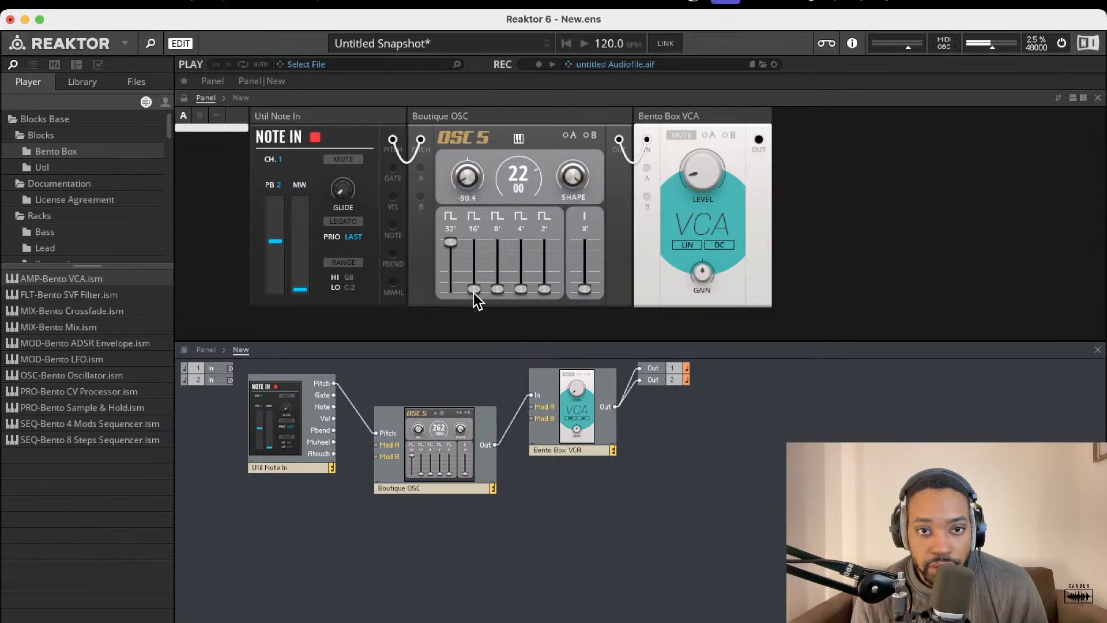
left_click_drag(474, 291, 472, 259)
left_click_drag(463, 151, 465, 154)
left_click_drag(574, 176, 577, 217)
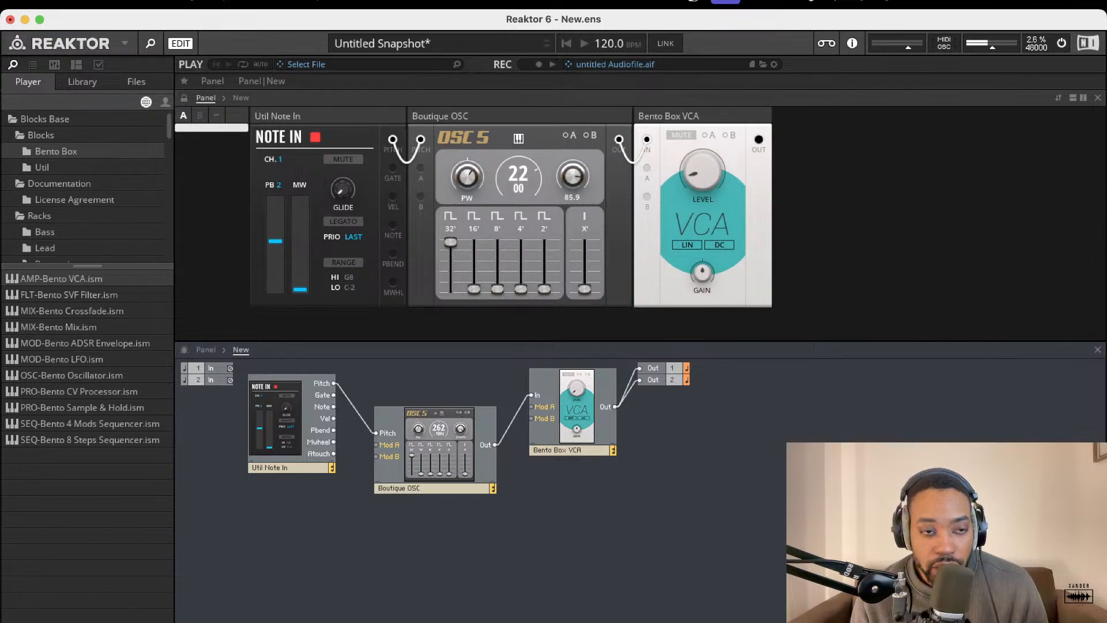
Step: Add a Util Scope block fed by the VCA output and place its panel beside the Bento Box VCA
left_click(68, 168)
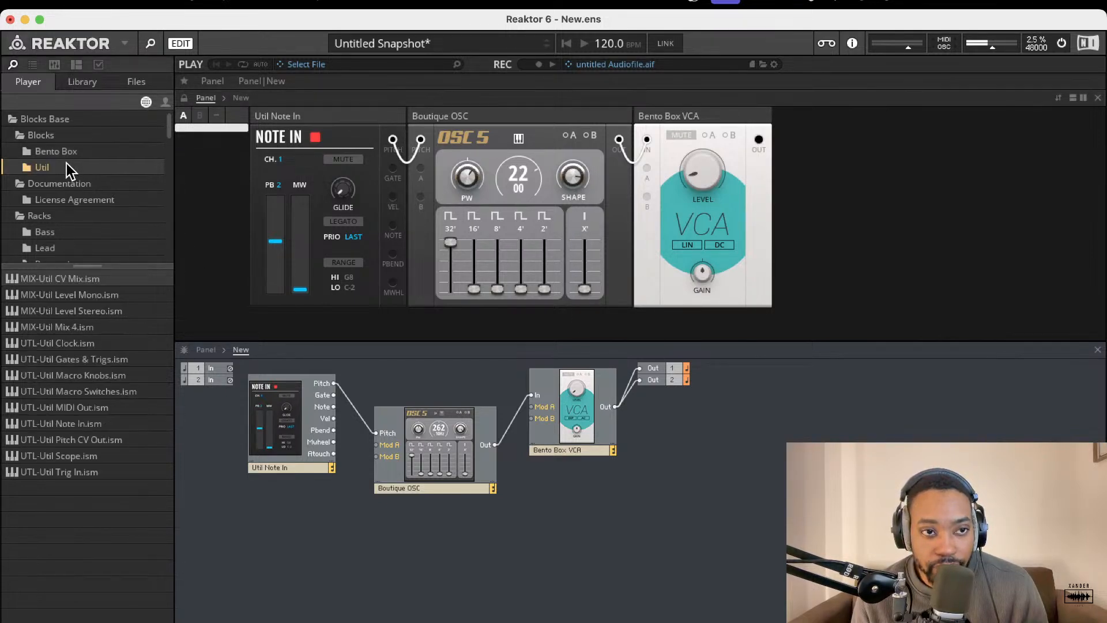
left_click_drag(77, 456, 615, 407)
scroll(644, 219, "down", 4)
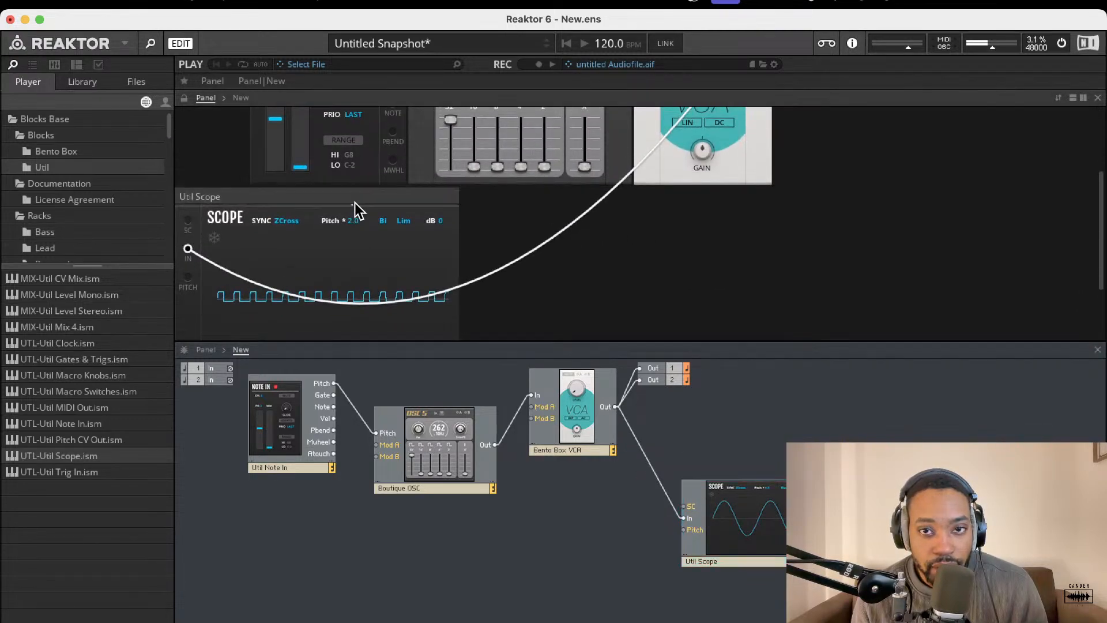
left_click_drag(352, 204, 945, 98)
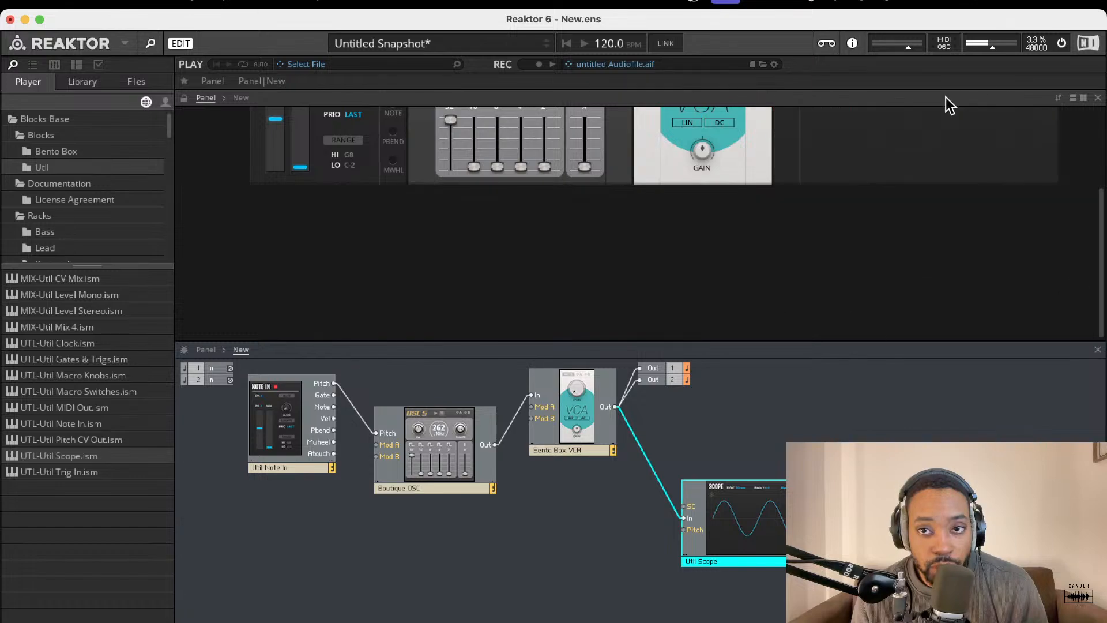
scroll(879, 171, "up", 4)
scroll(878, 172, "up", 1)
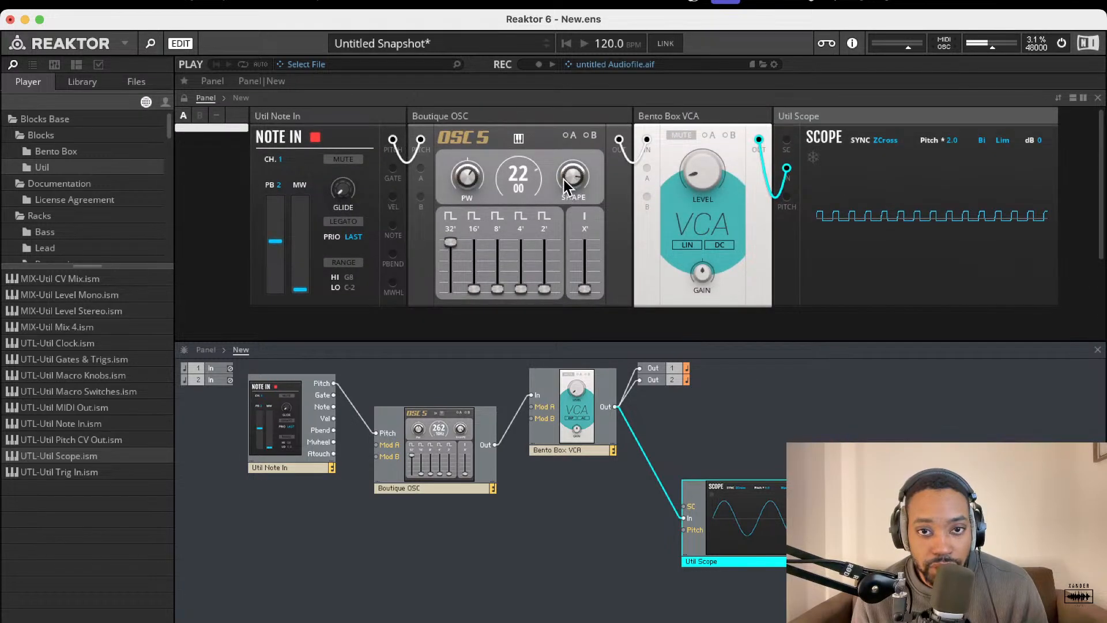
Step: Sweep the Boutique OSC's Shape down to about 16.4 and back up to a square wave while comparing the waveforms on the scope
left_click_drag(569, 179, 552, 150)
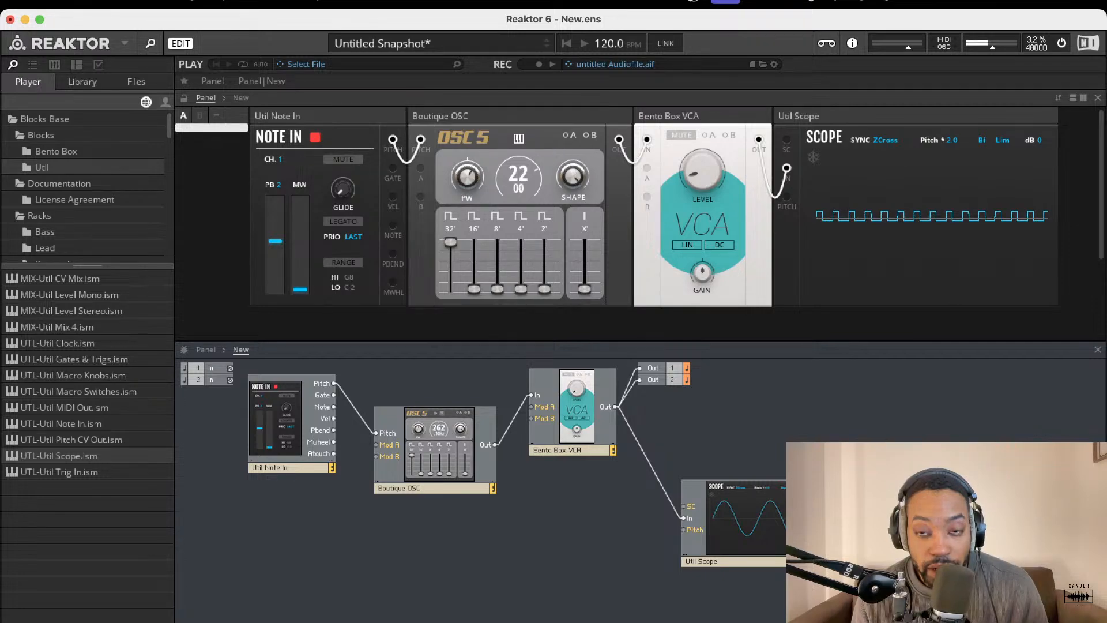
left_click_drag(577, 0, 546, 213)
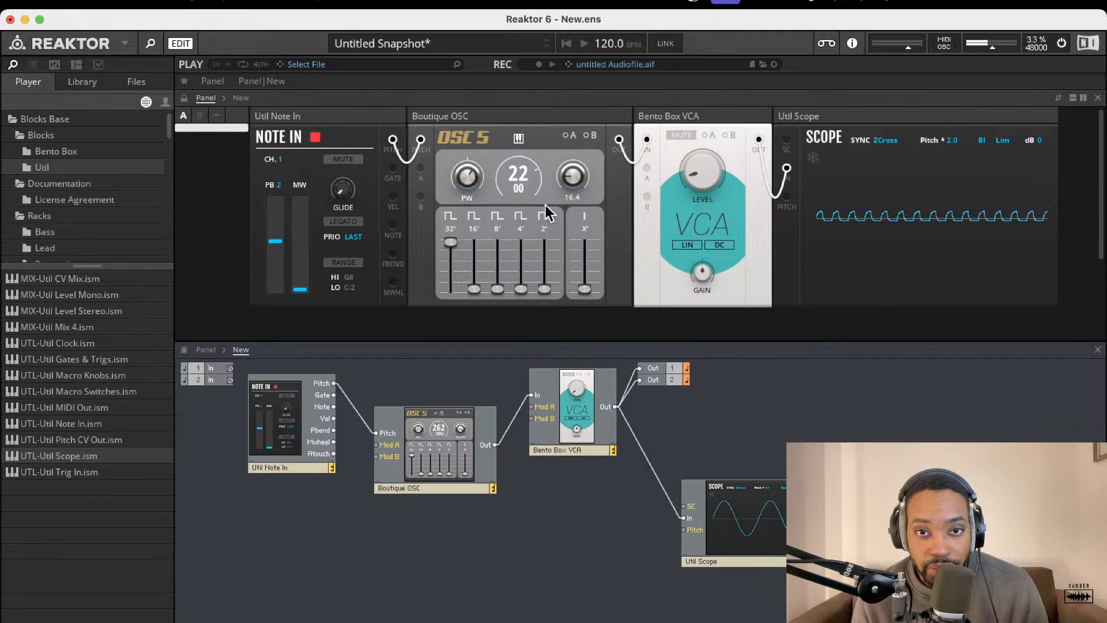
left_click_drag(556, 174, 586, 85)
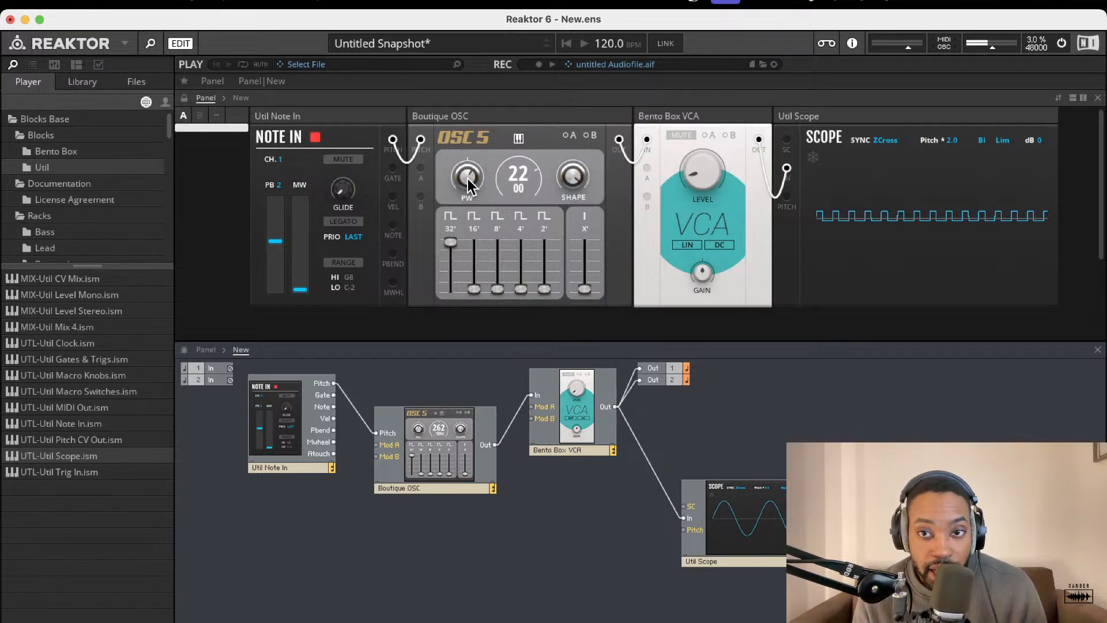
Step: Vary the Boutique OSC's pulse width and rebalance its octave sliders, with 16' at 37.6, 8' at 0, 4' at 0.2 and 2' at 0.9
left_click_drag(468, 179, 475, 229)
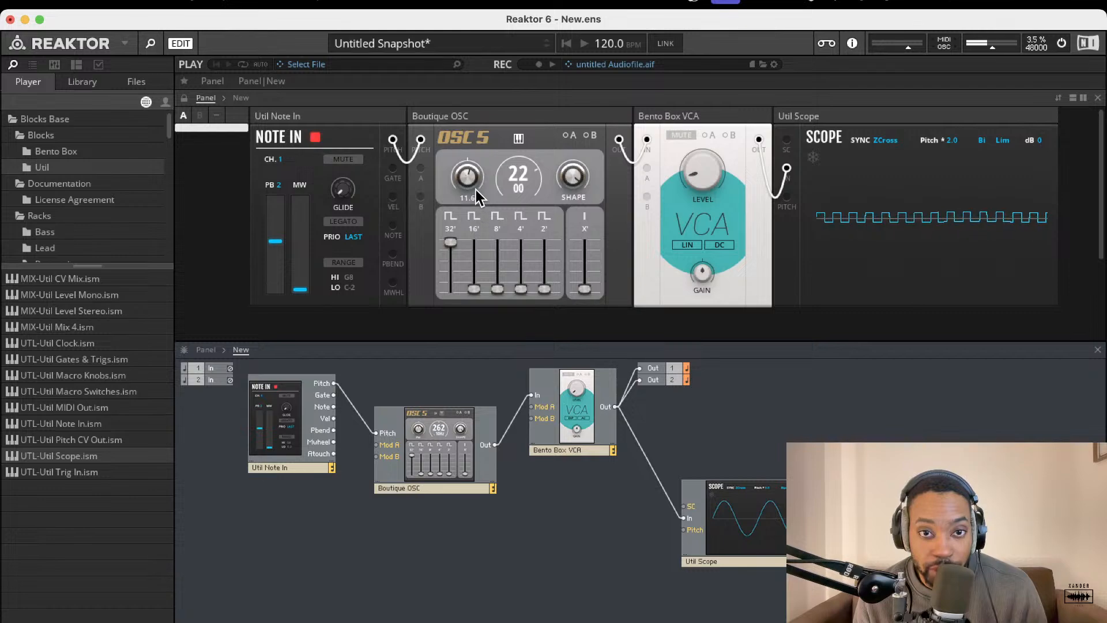
mouse_move(478, 168)
left_mouse_down()
mouse_move(480, 126)
mouse_move(476, 160)
left_mouse_up()
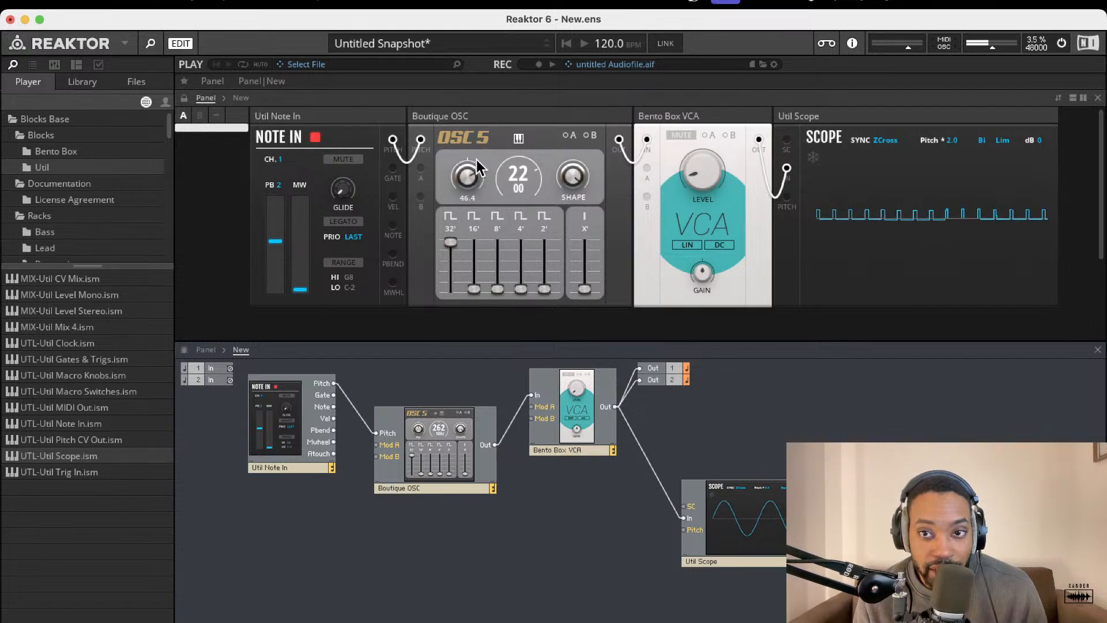
left_click_drag(453, 236, 491, 176)
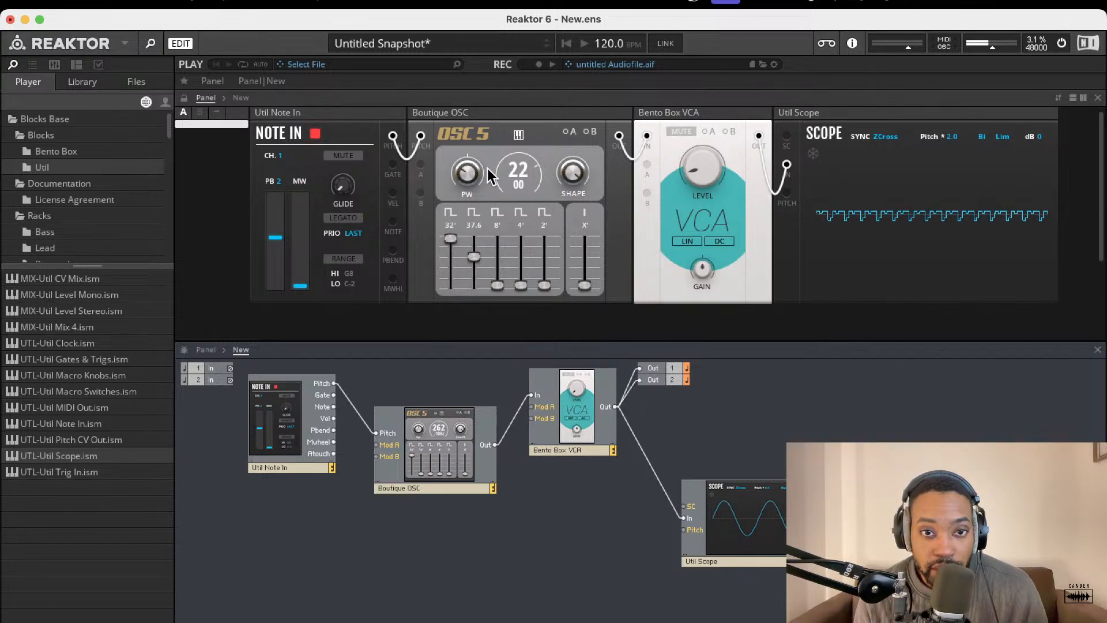
left_click_drag(517, 267, 501, 169)
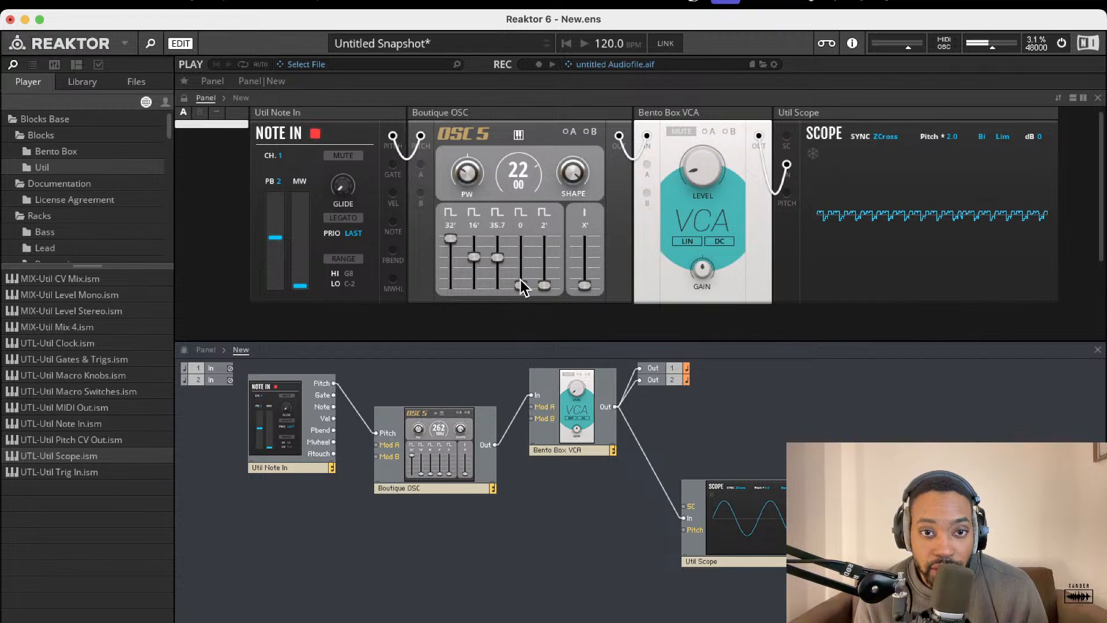
left_click_drag(520, 238, 520, 200)
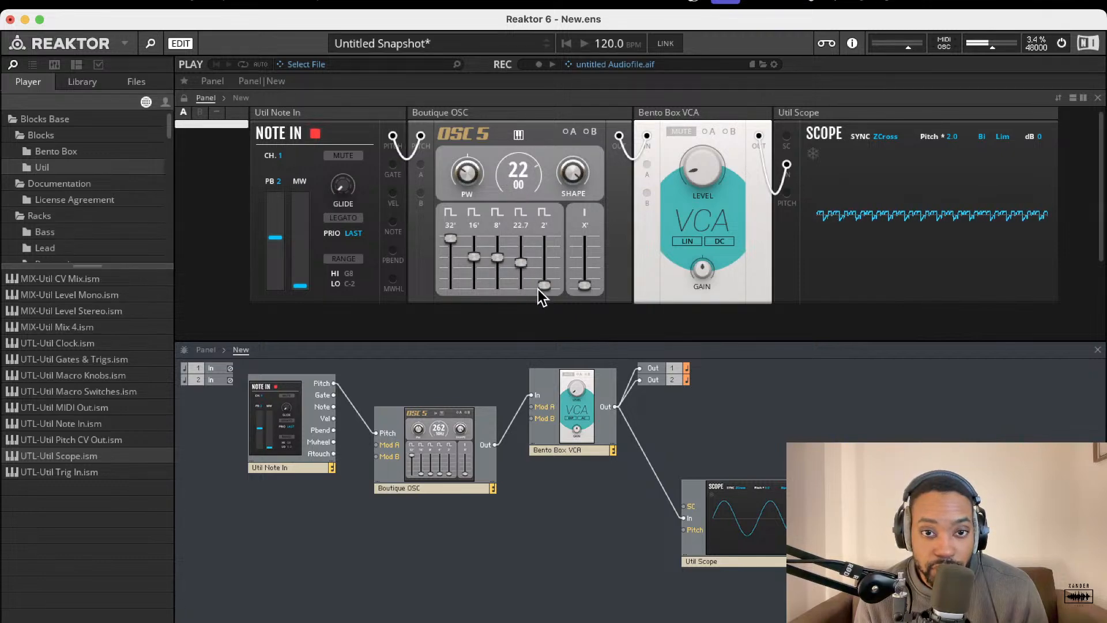
left_click_drag(538, 288, 519, 384)
left_click_drag(496, 282, 486, 392)
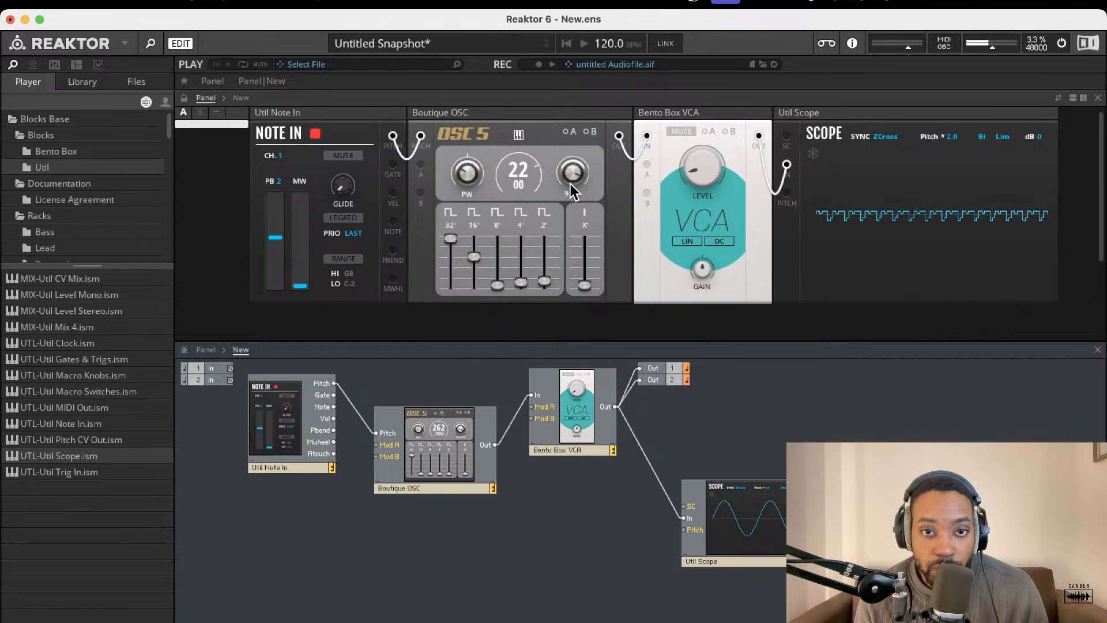
Step: Tune the Boutique OSC to 15 and switch the audio engine off
left_click_drag(522, 187, 521, 193)
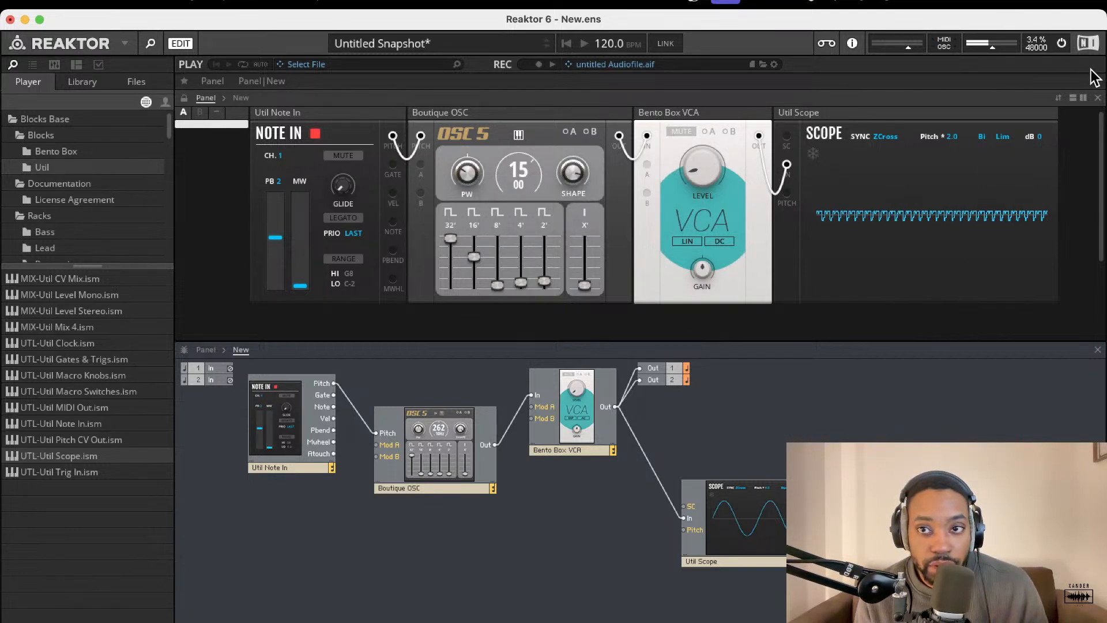
left_click(1062, 43)
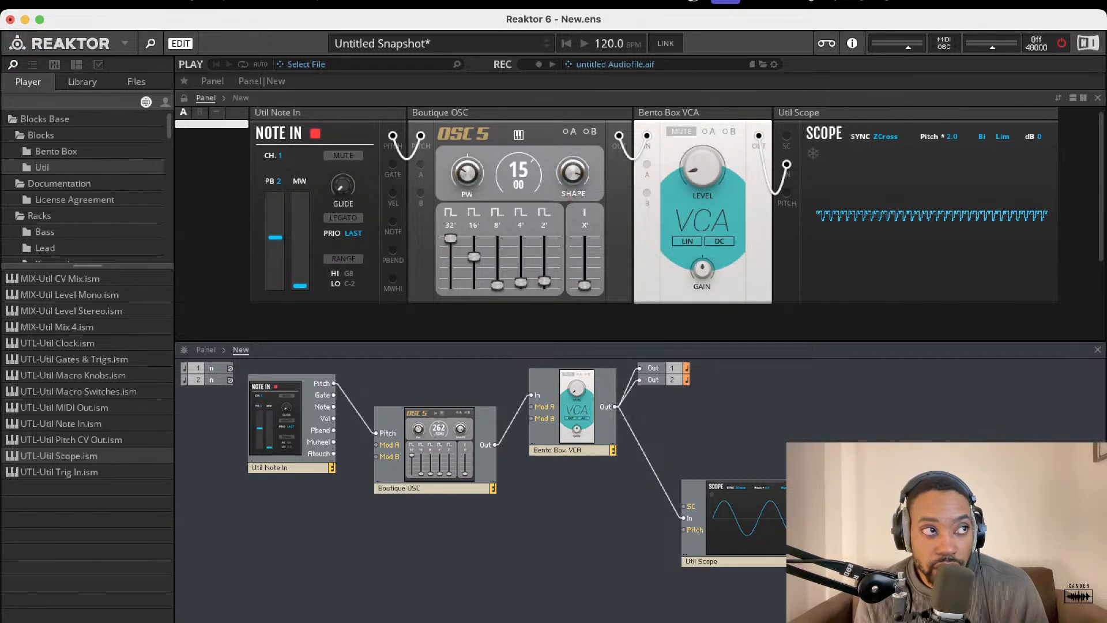
left_click_drag(466, 174, 458, 226)
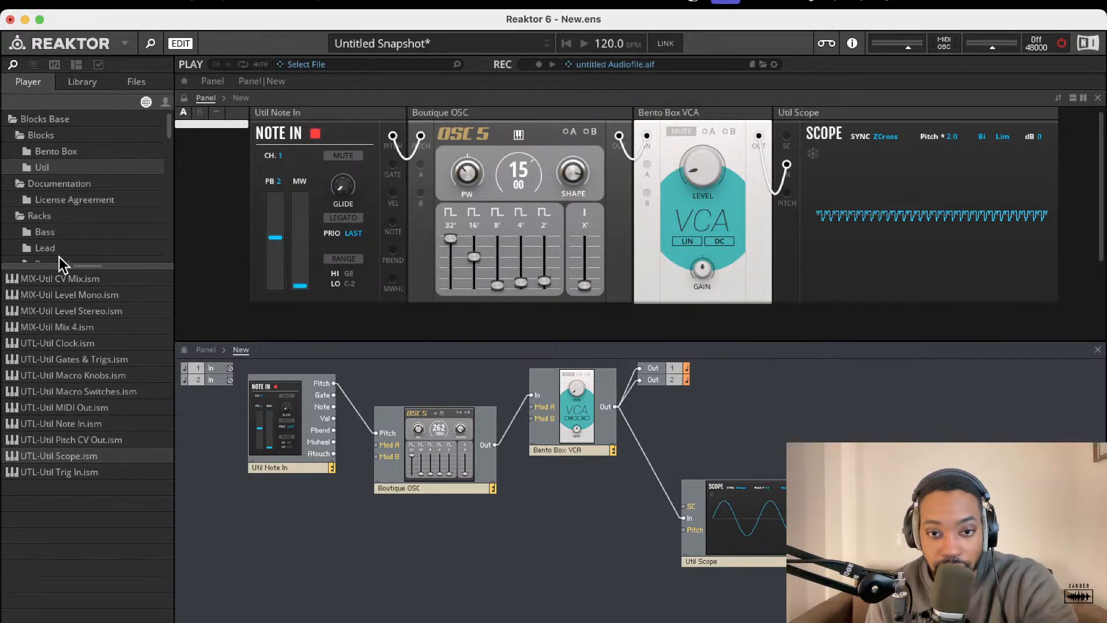
Step: Add Bento Oscillator and Bento Mix blocks, and feed the oscillator's Pitch input from Note In
left_click(56, 151)
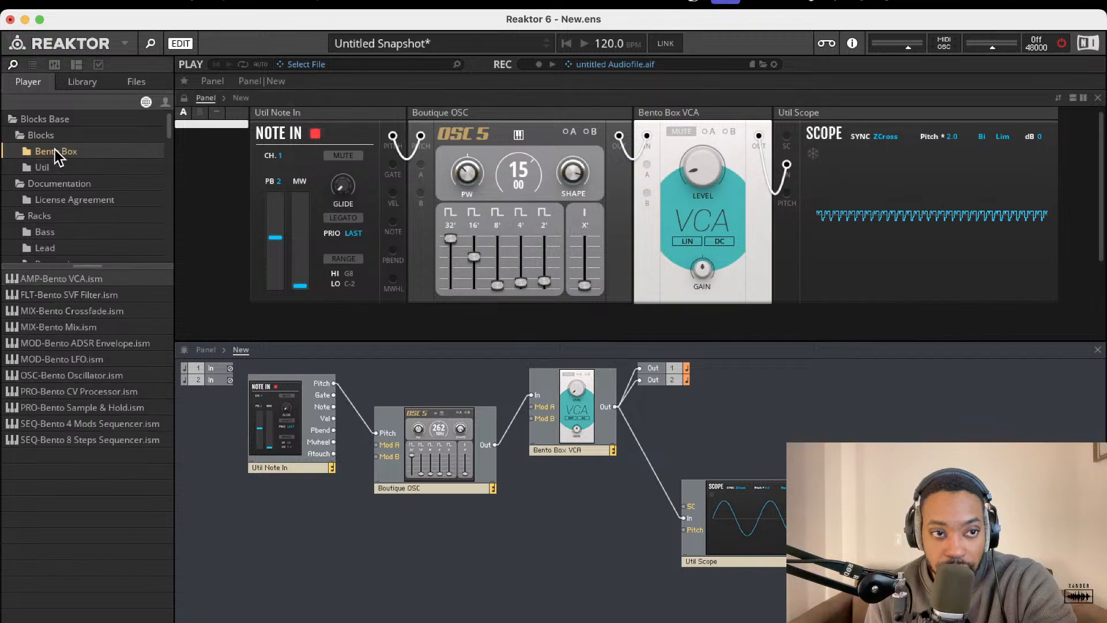
left_click_drag(81, 375, 588, 506)
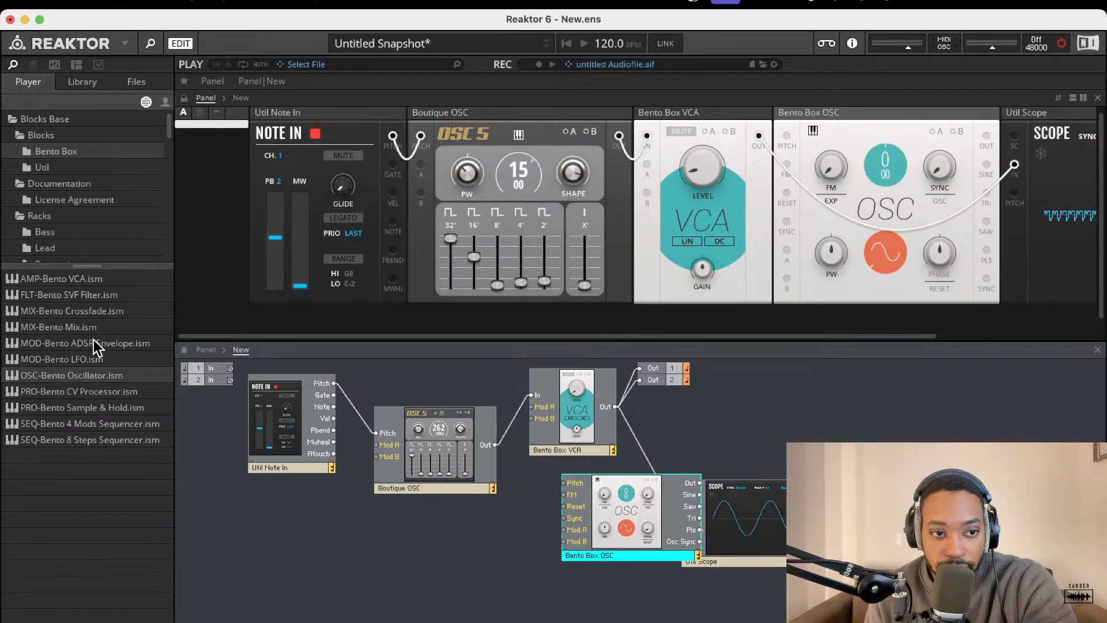
left_click_drag(86, 326, 705, 415)
left_click_drag(634, 498, 438, 537)
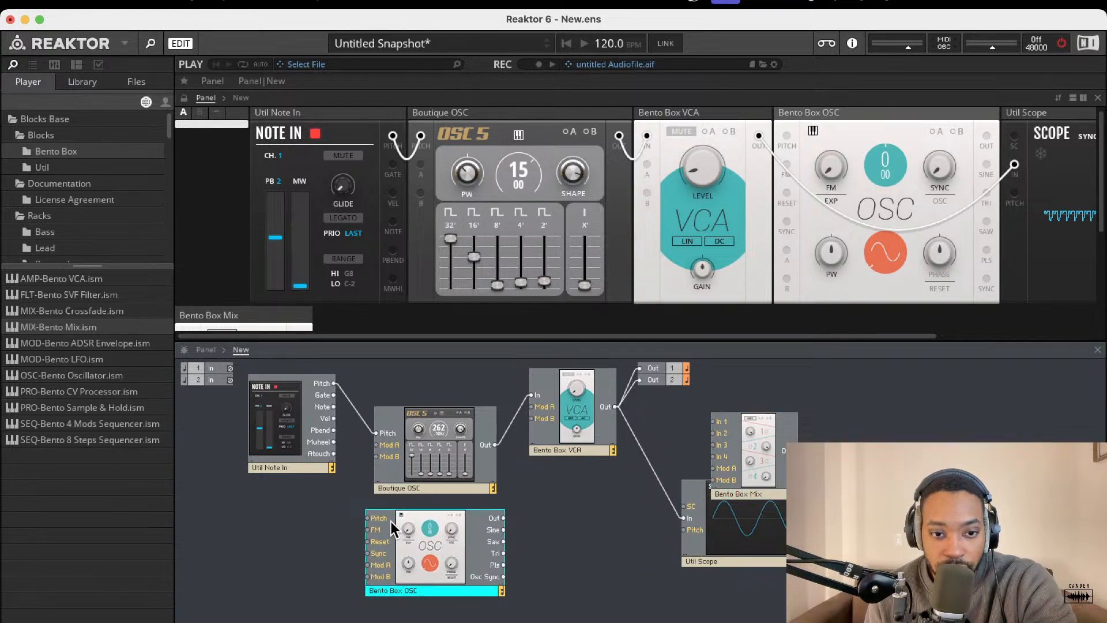
left_click_drag(367, 518, 334, 383)
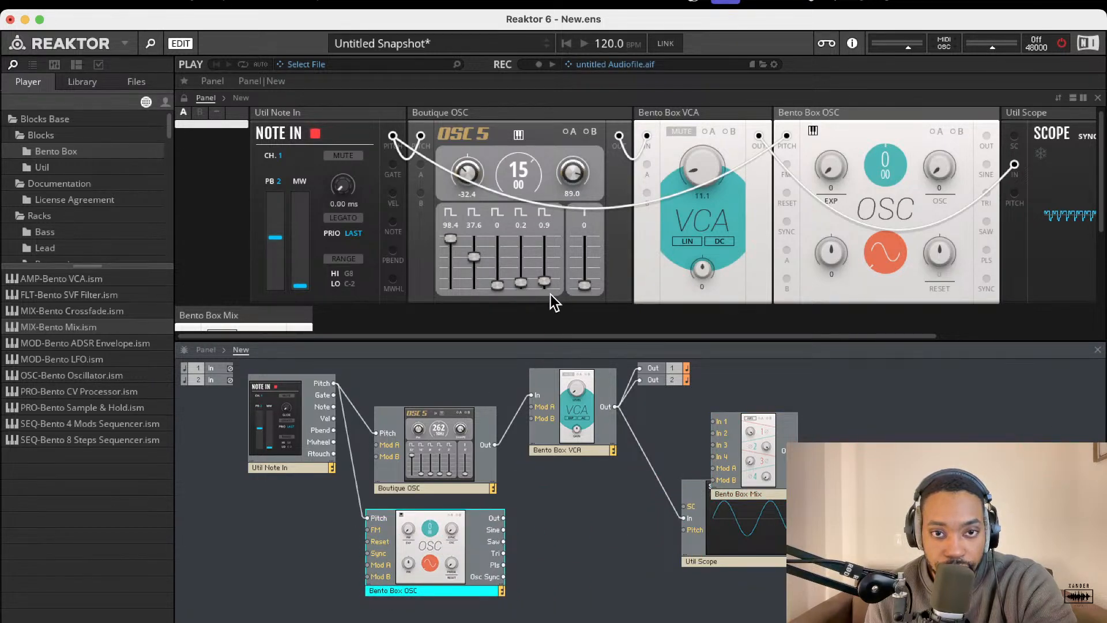
Step: Switch the audio engine back on and set the Boutique OSC's tuning to 3
left_click(1061, 43)
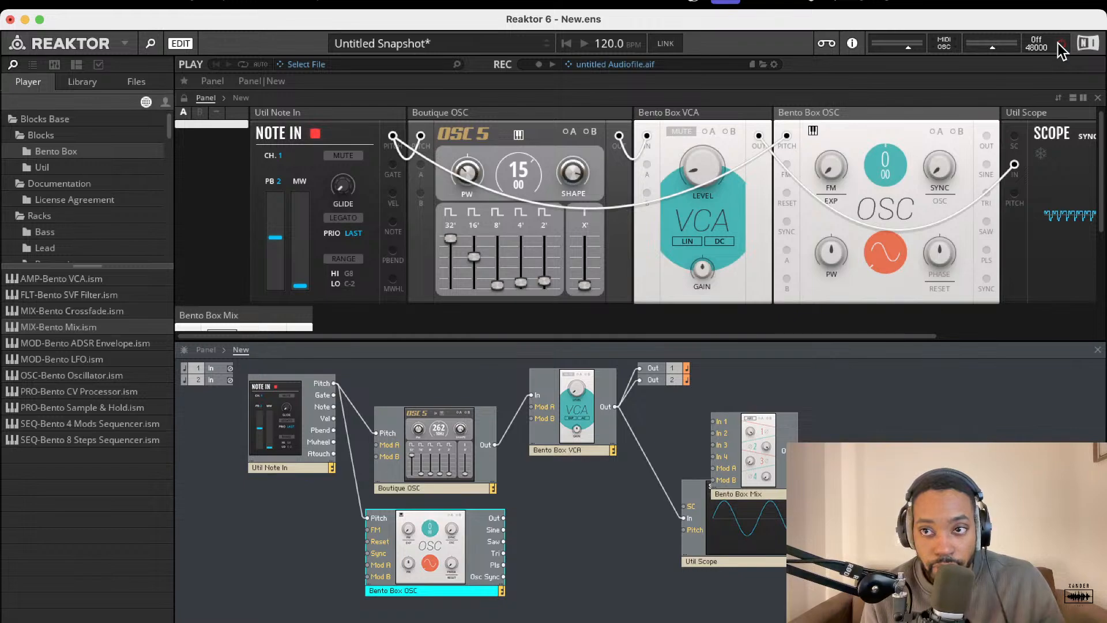
left_click_drag(465, 176, 500, 225)
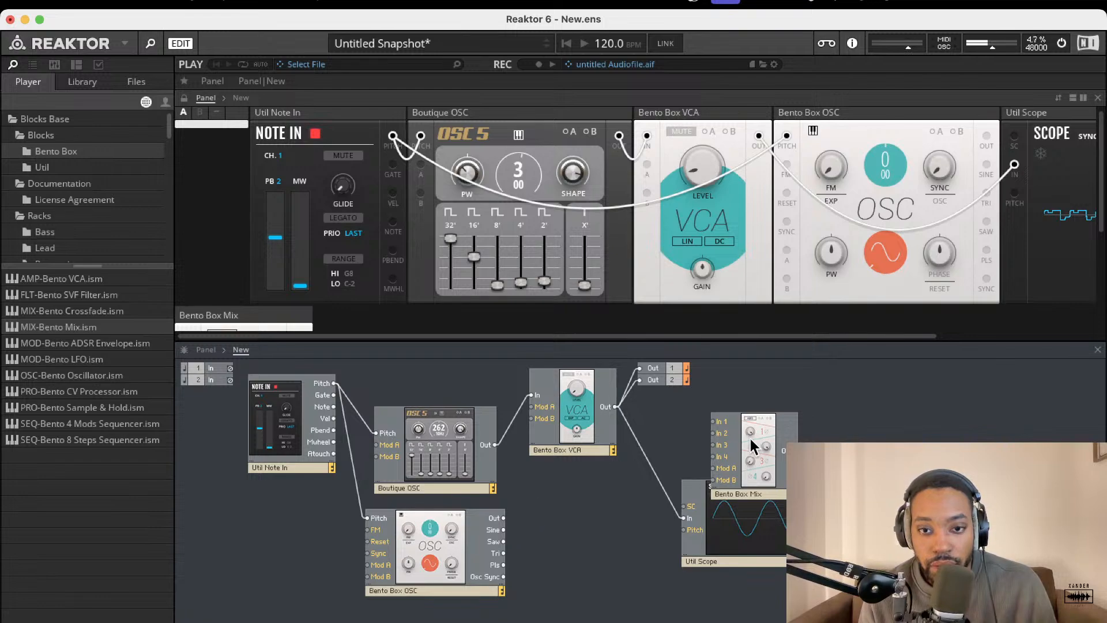
Step: Place the Bento Mix beside the oscillators, wiring Boutique OSC to In 1, Bento OSC to In 2, and the mixer output to the VCA input
left_click_drag(753, 448, 526, 478)
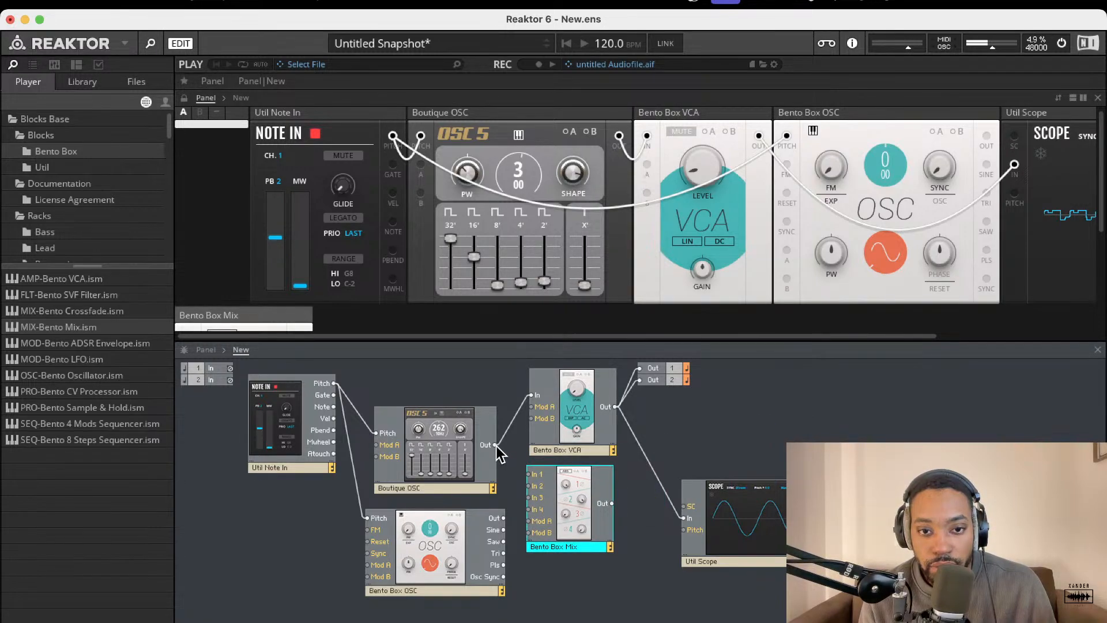
left_click_drag(496, 445, 529, 475)
left_click_drag(503, 517, 529, 486)
left_click_drag(611, 504, 530, 395)
Step: Arrange the panels so the Bento Box OSC follows the Boutique OSC and the Bento Box Mix sits between the VCA and scope
left_click_drag(706, 164, 663, 254)
scroll(659, 196, "down", 3)
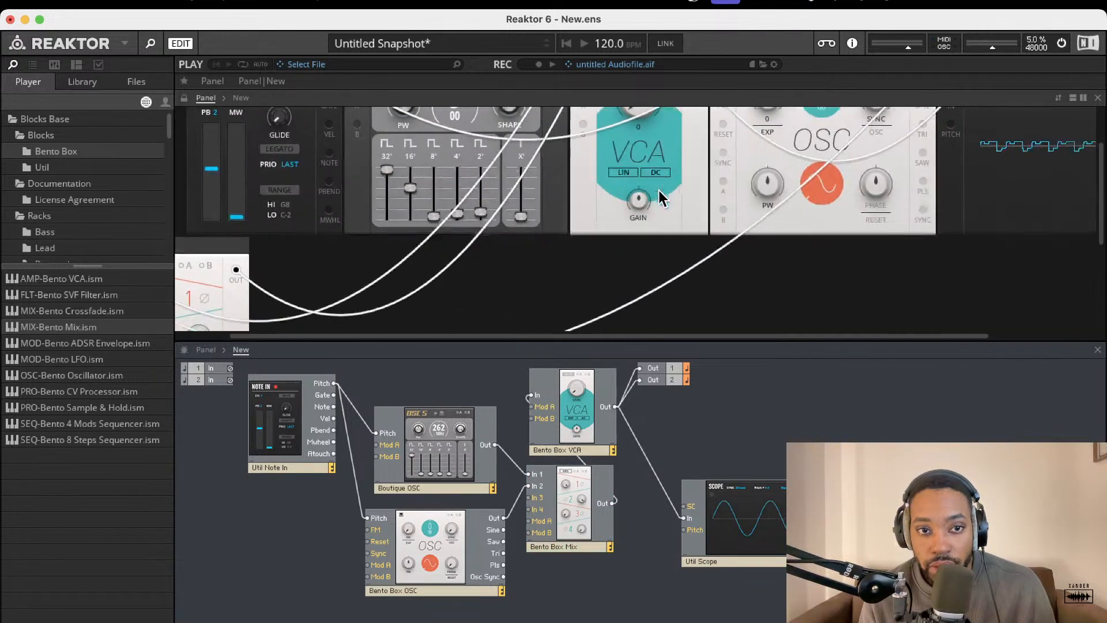
scroll(658, 196, "up", 3)
left_click_drag(254, 323, 505, 98)
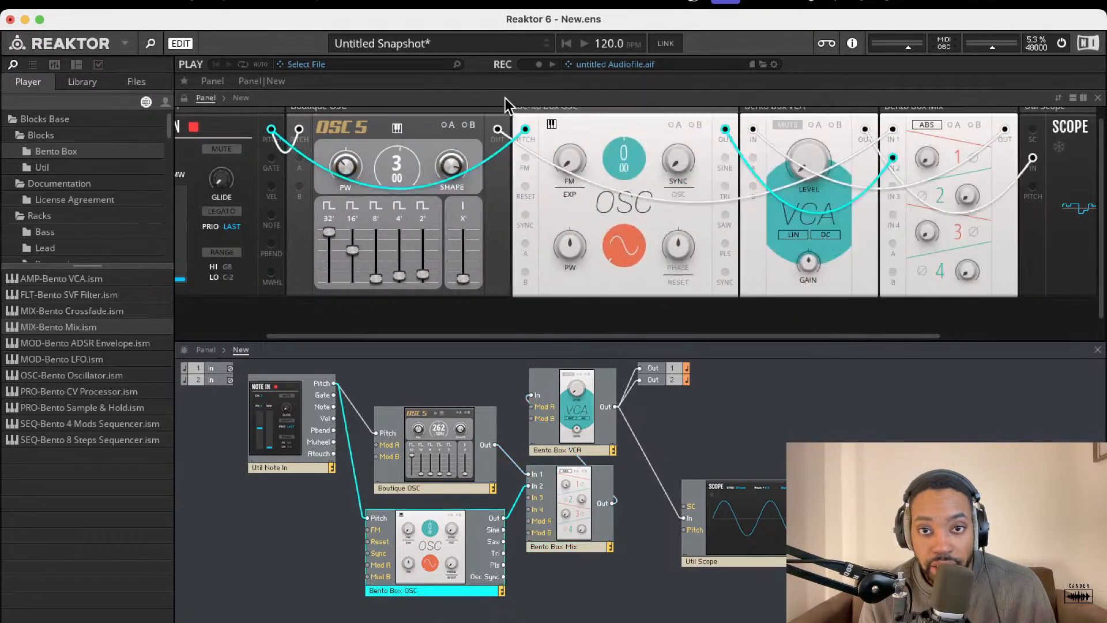
Step: Raise the mixer's channel 1 to 24.6 and its channel 2 level, and increase the VCA level to 33.3
left_click(928, 160)
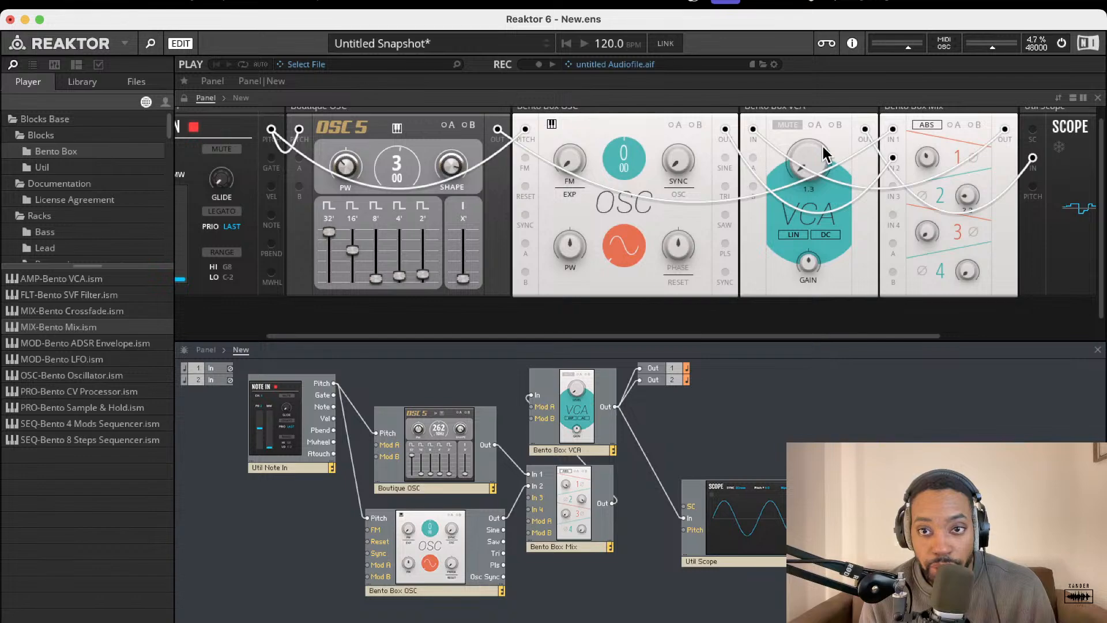
left_click_drag(822, 147, 821, 109)
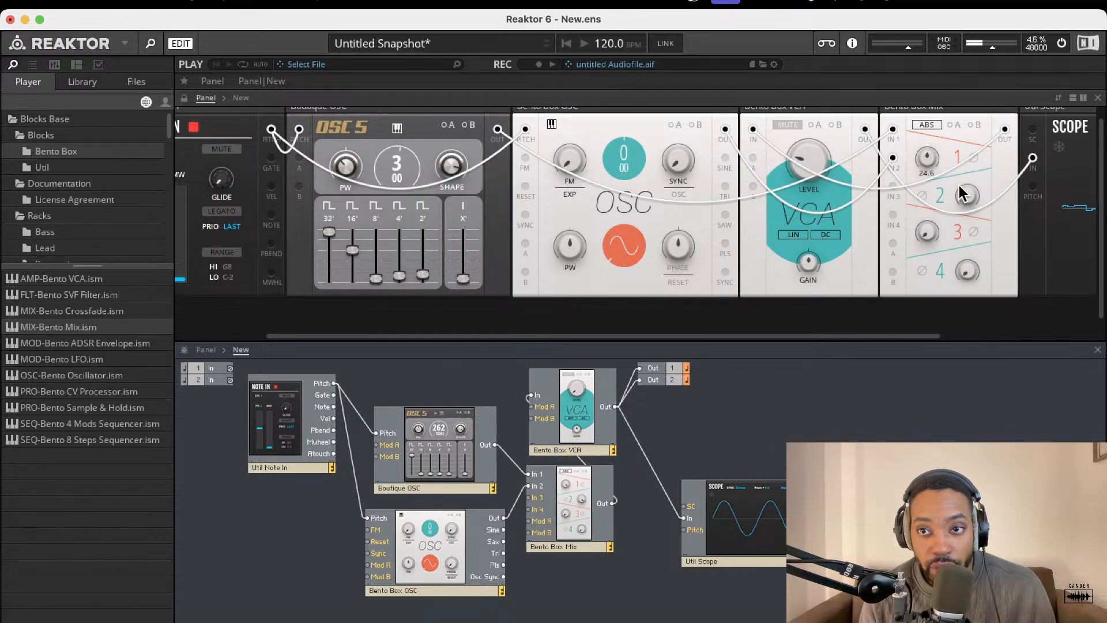
left_click_drag(962, 195, 965, 126)
scroll(750, 208, "right", 3)
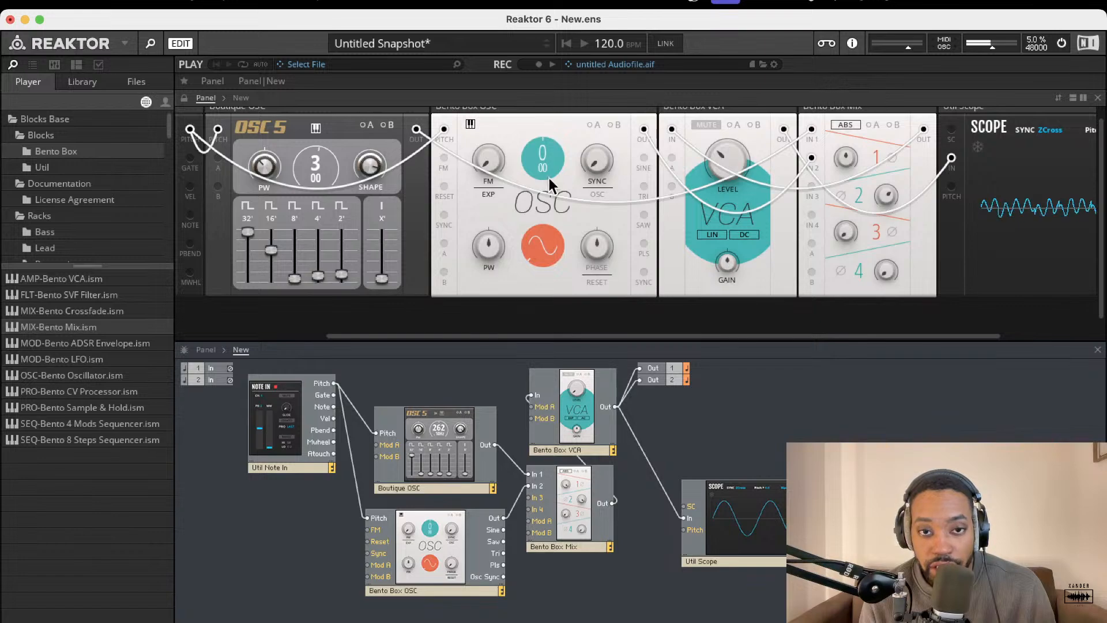
Step: Switch the Bento OSC to a sawtooth wave tuned to -14, and tune the Boutique OSC to 22
left_click_drag(539, 239, 556, 29)
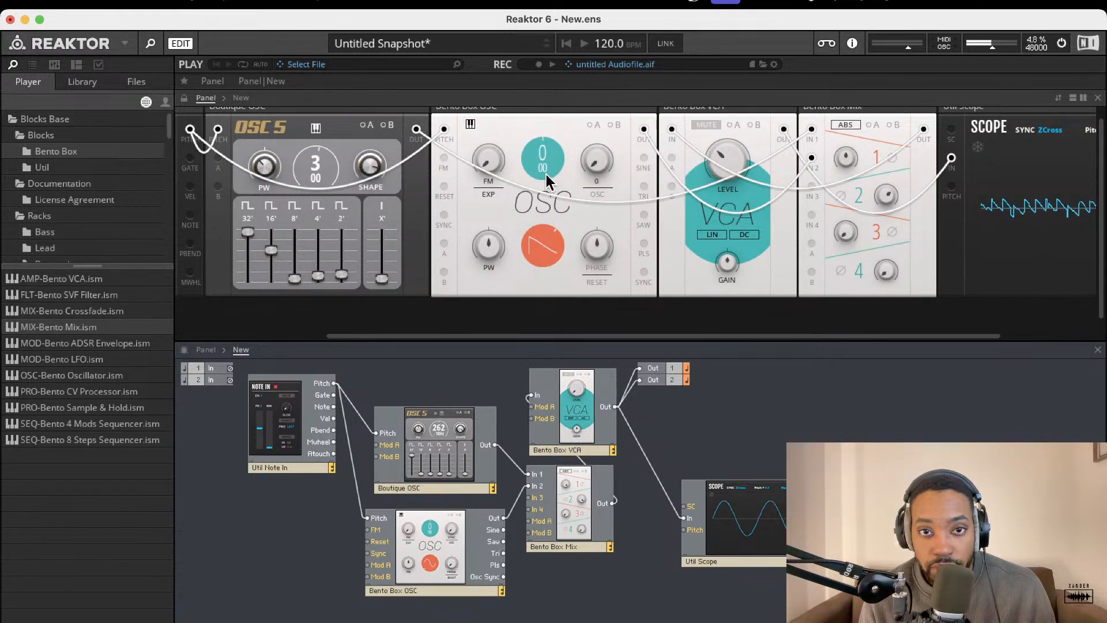
left_click_drag(545, 174, 530, 236)
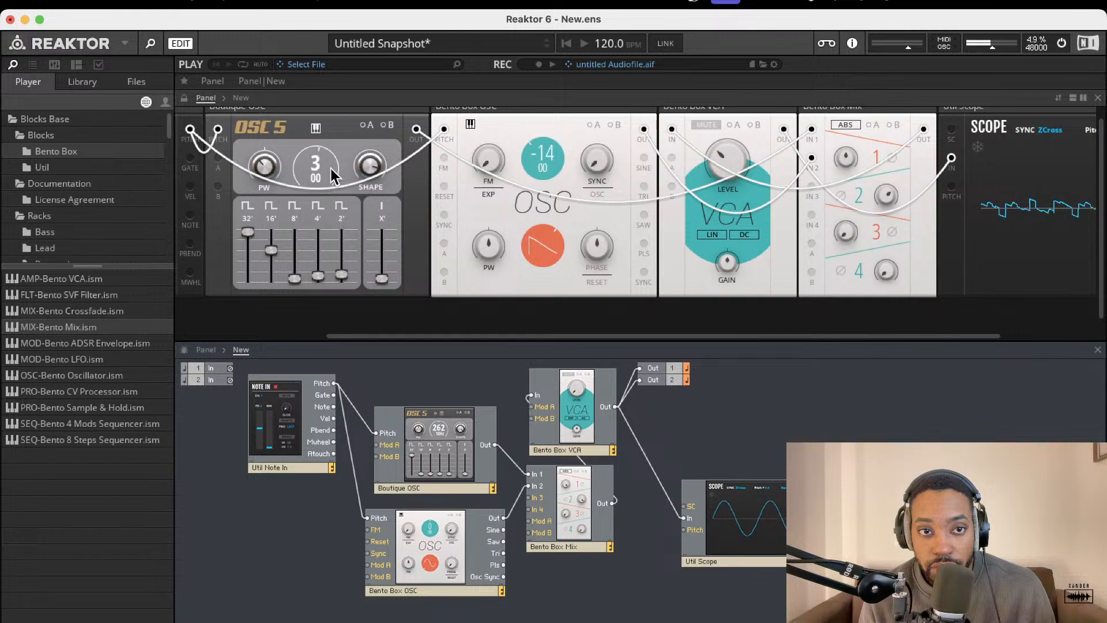
left_click_drag(329, 123, 330, 103)
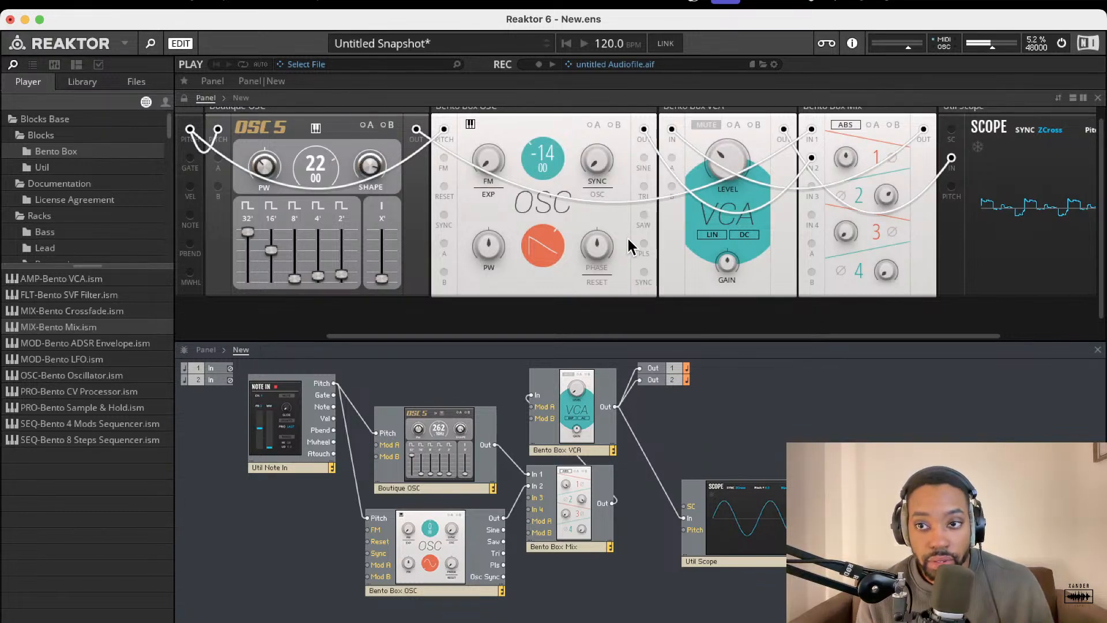
Step: Experiment with the Bento OSC's FM, Sync and pulse width, leaving FM at 2.2, and set the Boutique OSC's pulse width to -27.0
mouse_move(731, 158)
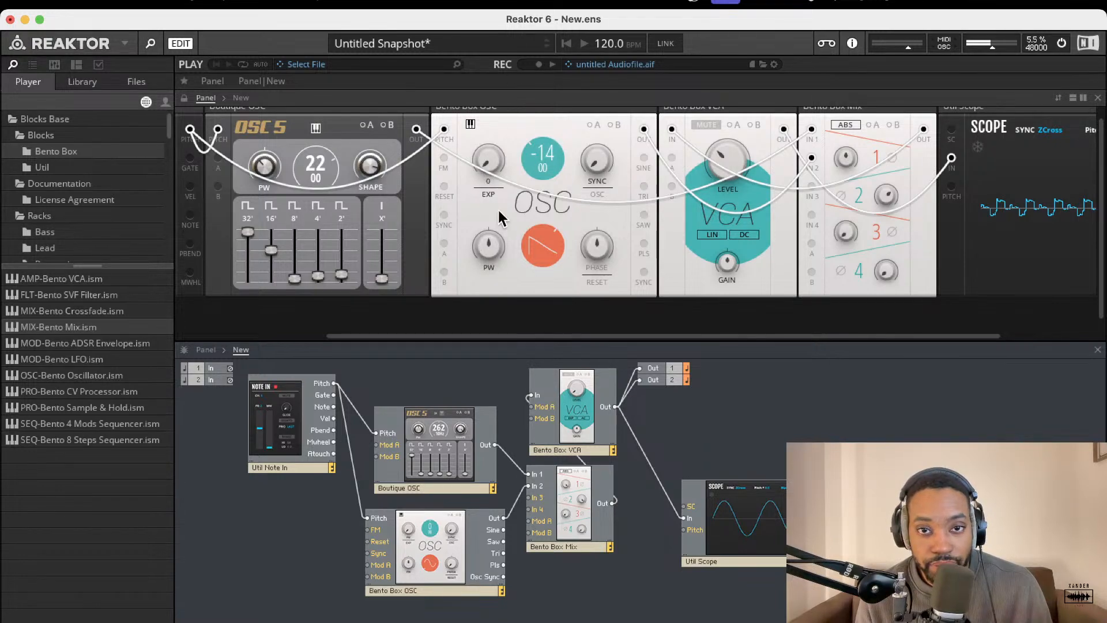
mouse_move(598, 161)
left_click_drag(598, 162, 585, 225)
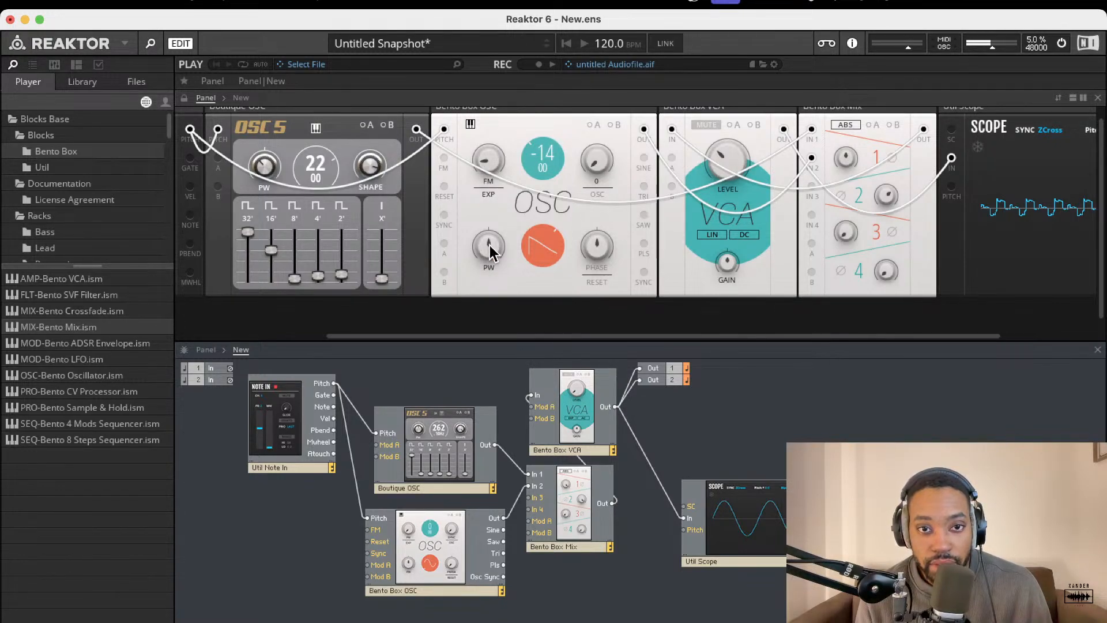
left_click_drag(490, 251, 499, 224)
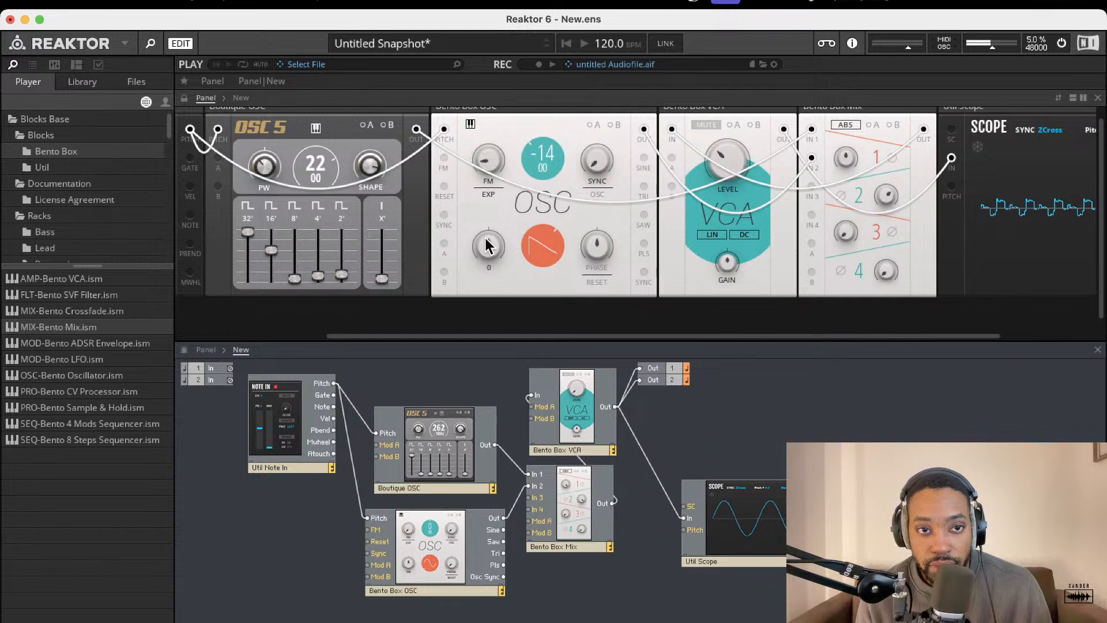
left_click_drag(266, 146, 295, 323)
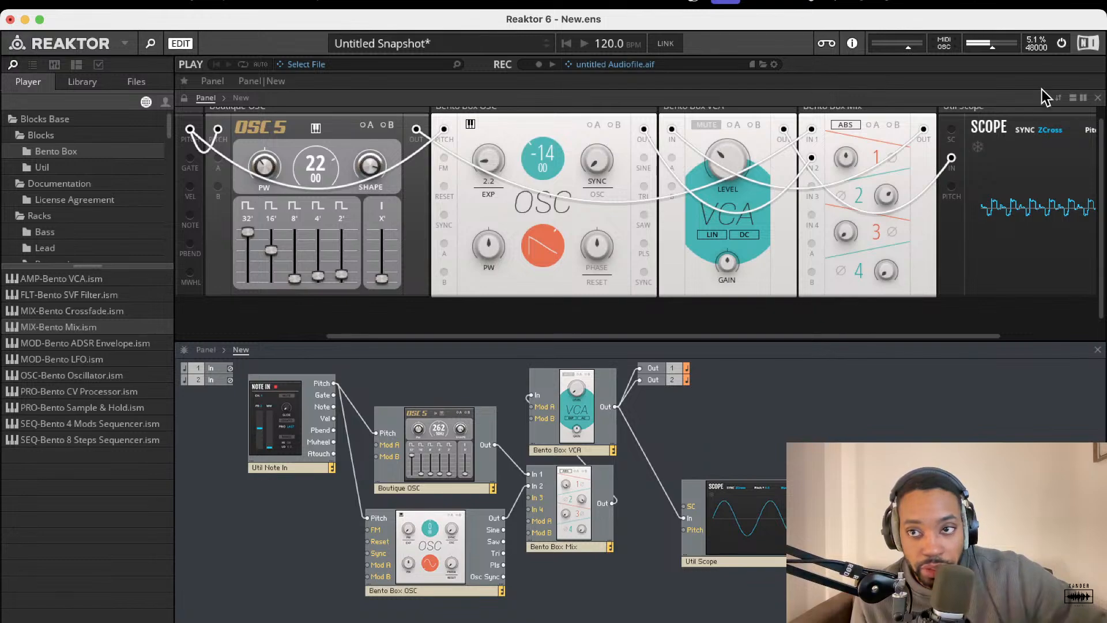
Step: With the audio engine temporarily off, add a Bento SVF Filter and wire it between the Bento Mix output and the VCA input
left_click(1062, 43)
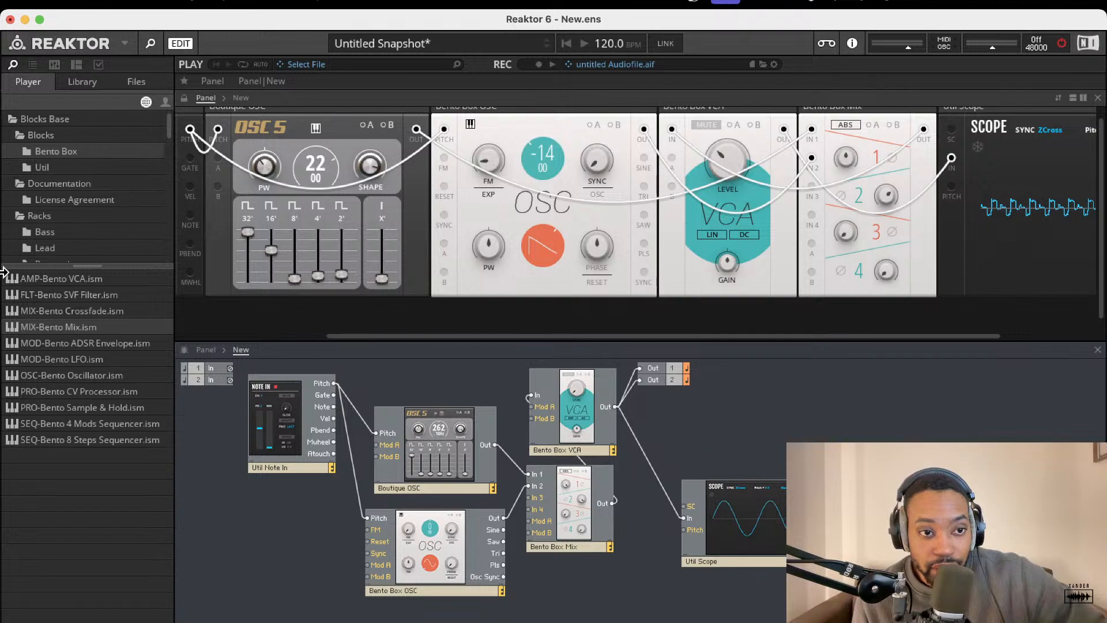
left_click_drag(92, 295, 625, 527)
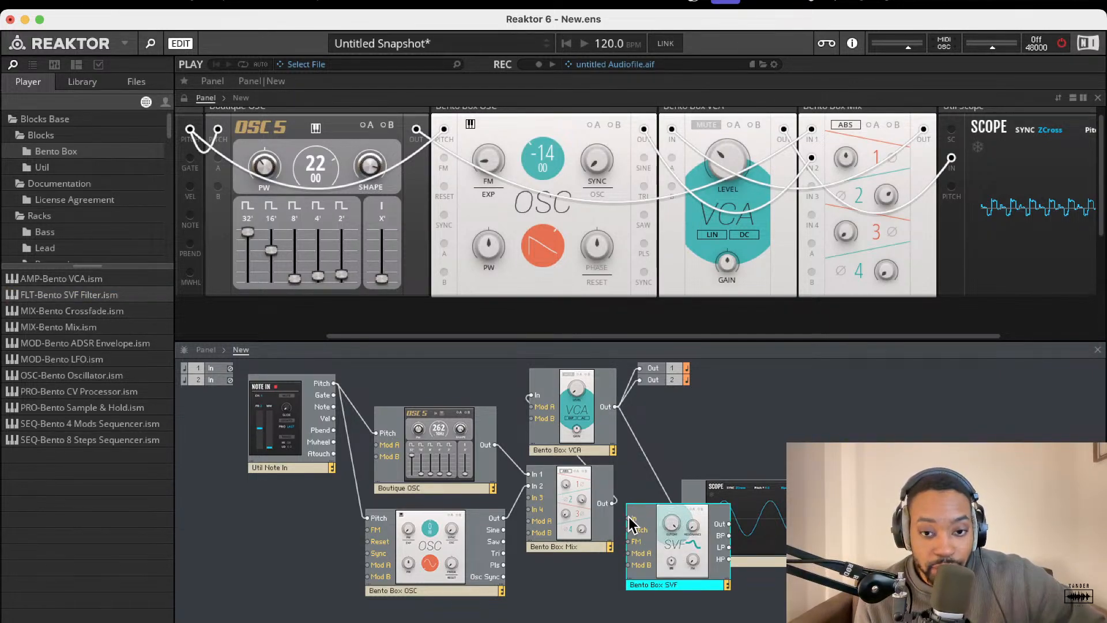
left_click_drag(628, 517, 534, 420)
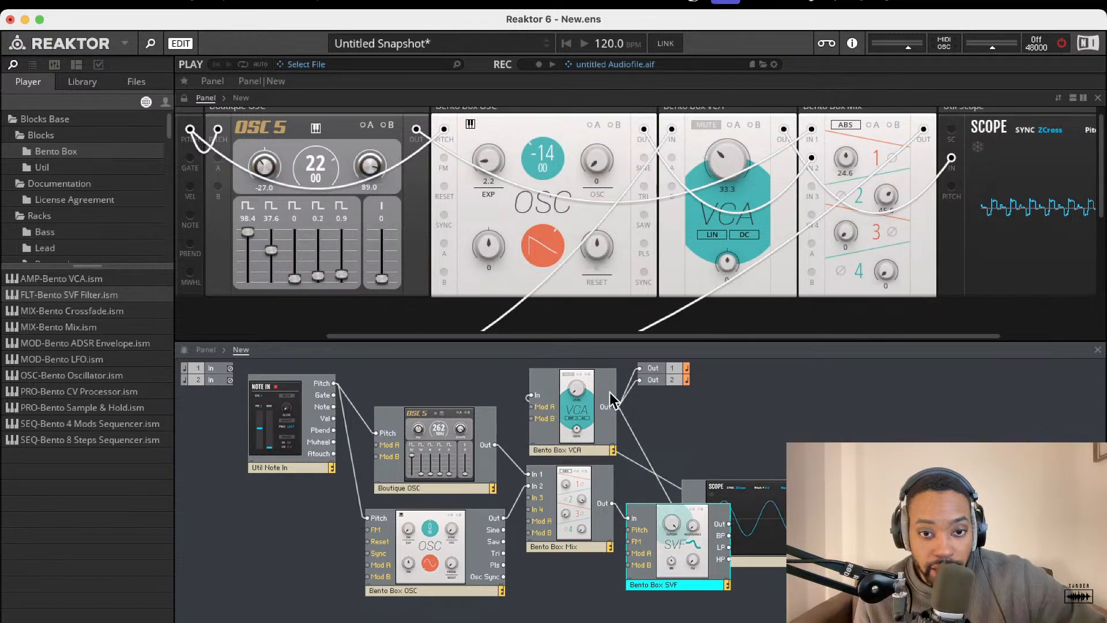
left_click(1062, 43)
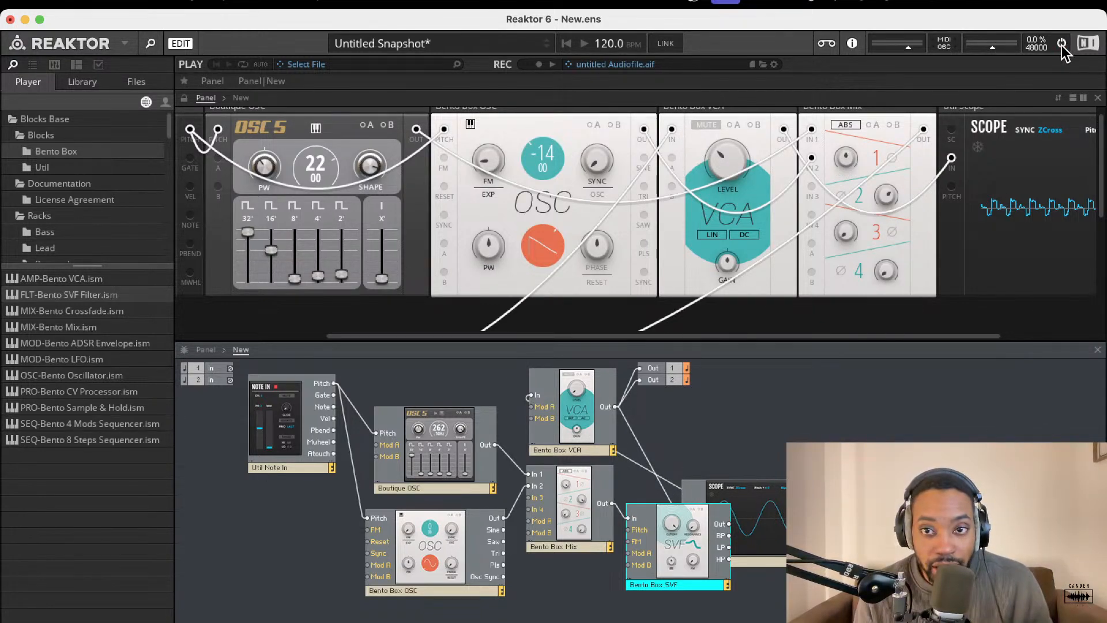
Step: Move the Bento Box SVF panel up into the main row, between the VCA and Mix panels
scroll(518, 254, "down", 3)
scroll(517, 253, "up", 3)
scroll(509, 243, "right", 2)
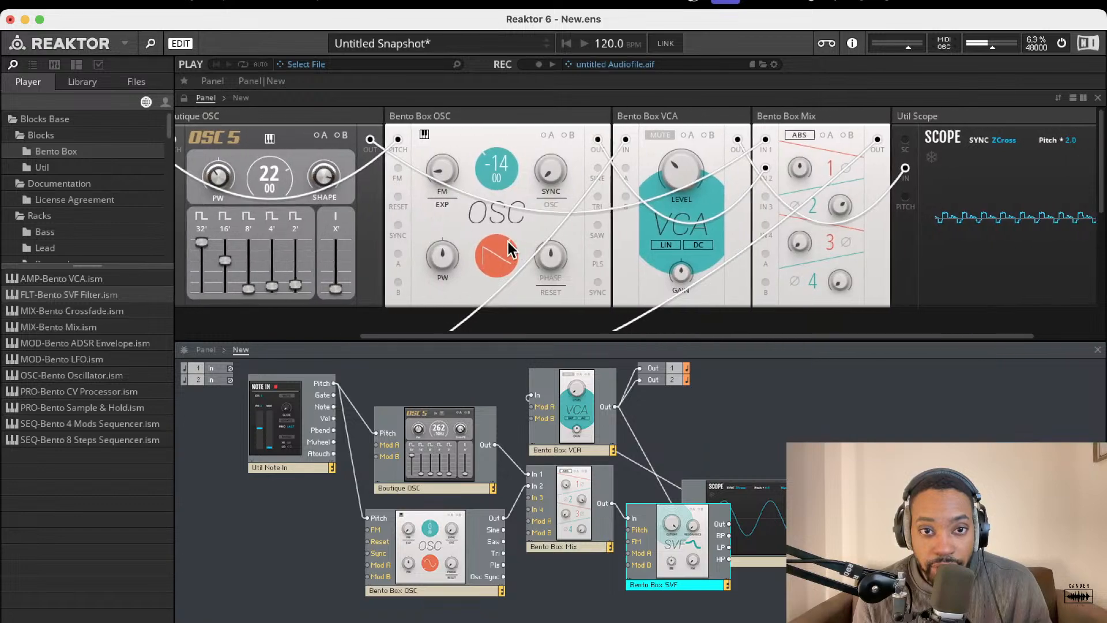
scroll(501, 234, "left", 3)
scroll(499, 233, "down", 7)
scroll(289, 226, "up", 4)
scroll(285, 229, "left", 4)
left_click_drag(280, 241, 1093, 94)
scroll(965, 144, "right", 3)
scroll(957, 150, "right", 2)
scroll(891, 174, "up", 3)
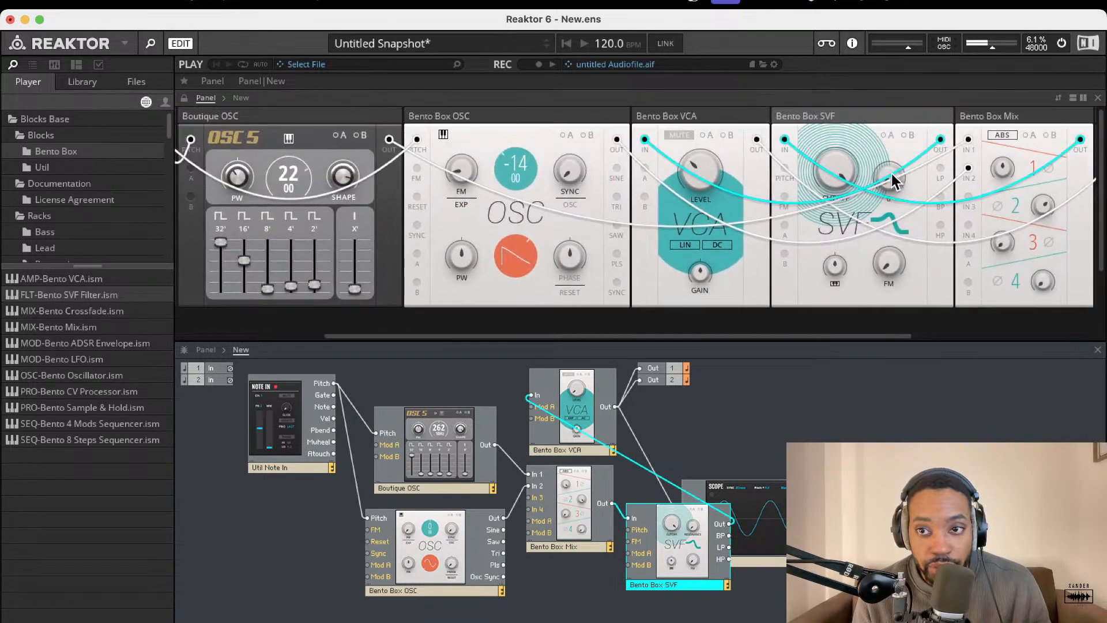
Step: Reorder the panels so the Bento Box Mix comes directly before the Bento Box SVF
left_click_drag(901, 111, 1064, 118)
scroll(1002, 153, "right", 1)
left_click_drag(944, 118, 866, 132)
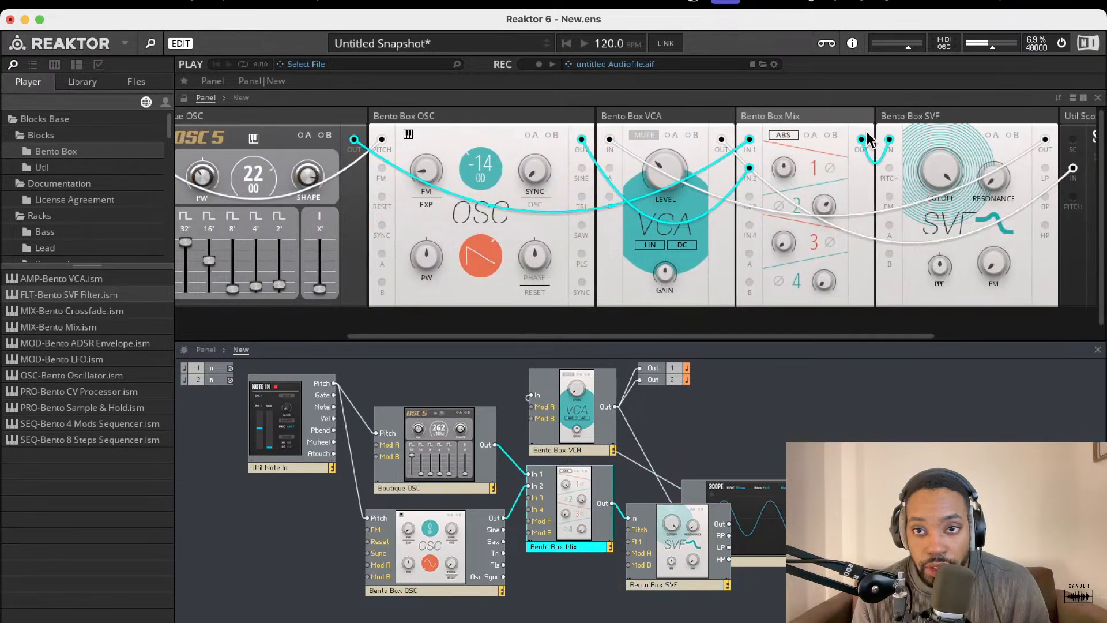
Step: Sweep the Bento SVF filter's cutoff and leave it at about 4.66 kHz
scroll(890, 139, "right", 5)
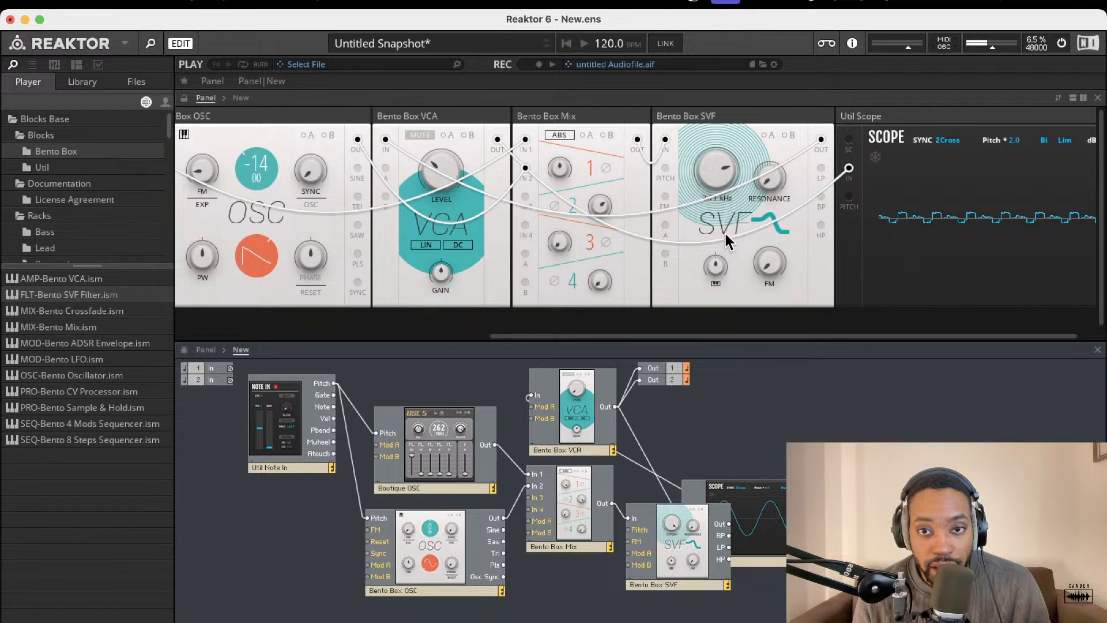
left_click_drag(725, 234, 721, 179)
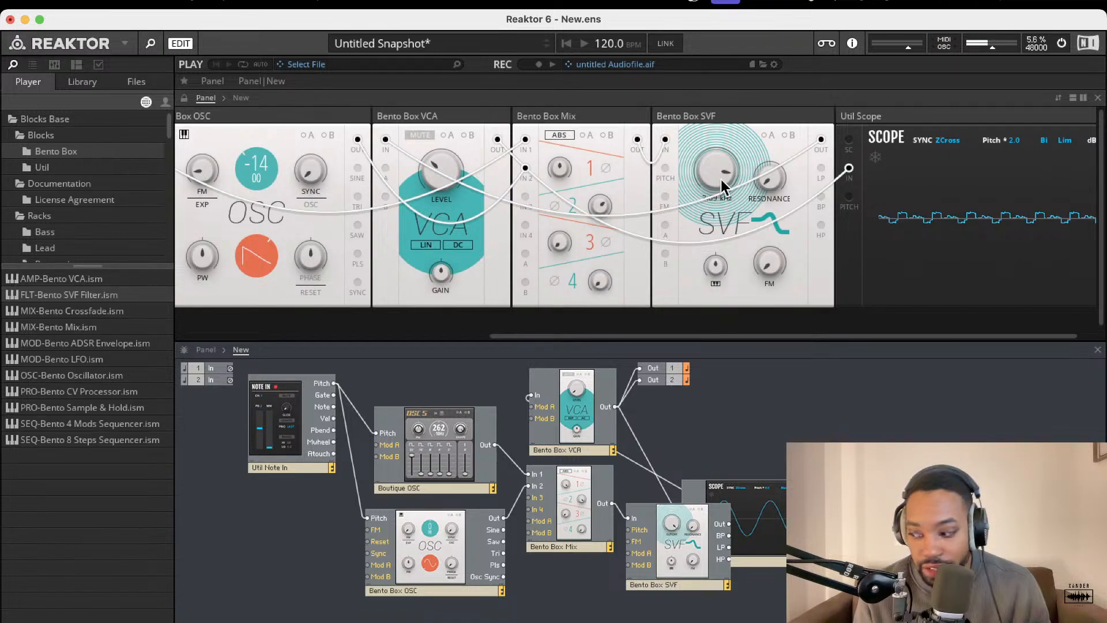
scroll(720, 180, "right", 1)
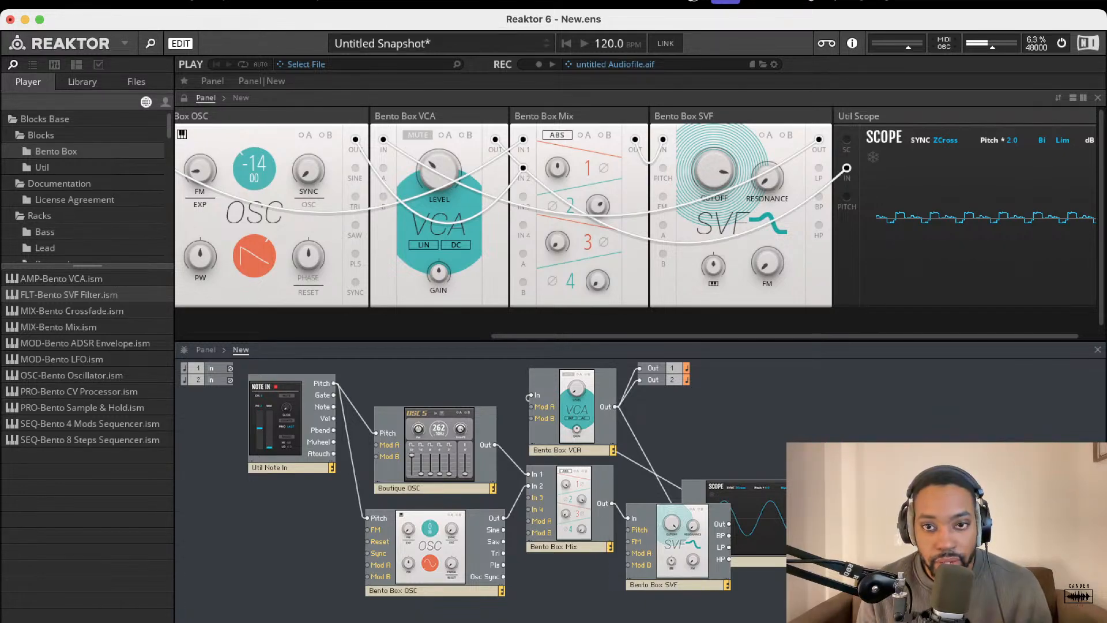
mouse_move(711, 178)
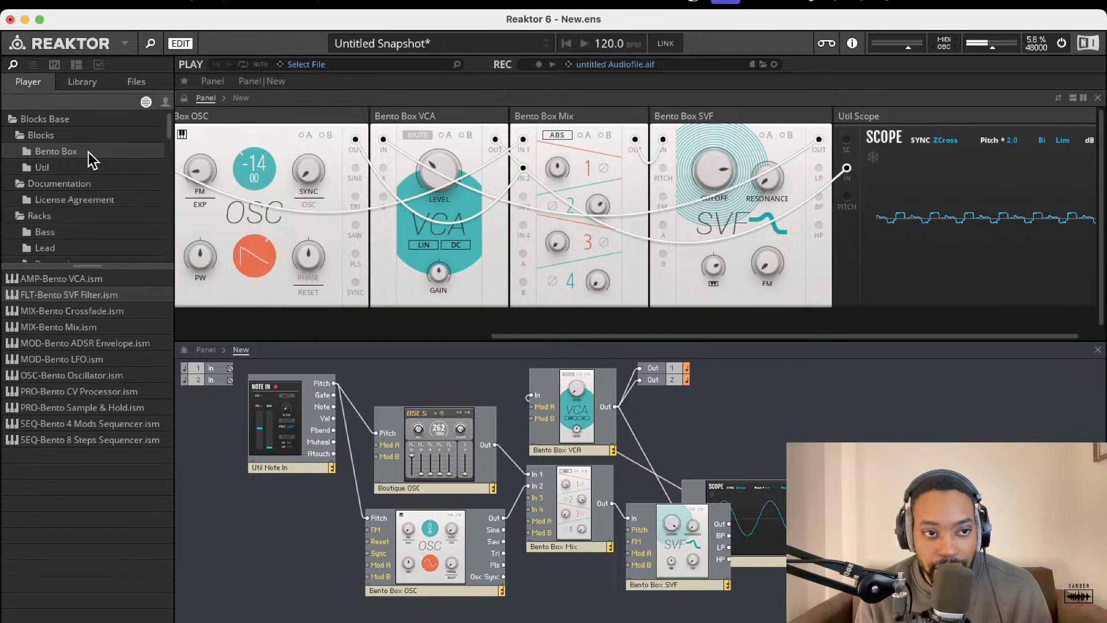
Step: Add a Bento LFO from the Bento Box blocks and wire its output to the SVF's Mod A input
left_click(62, 166)
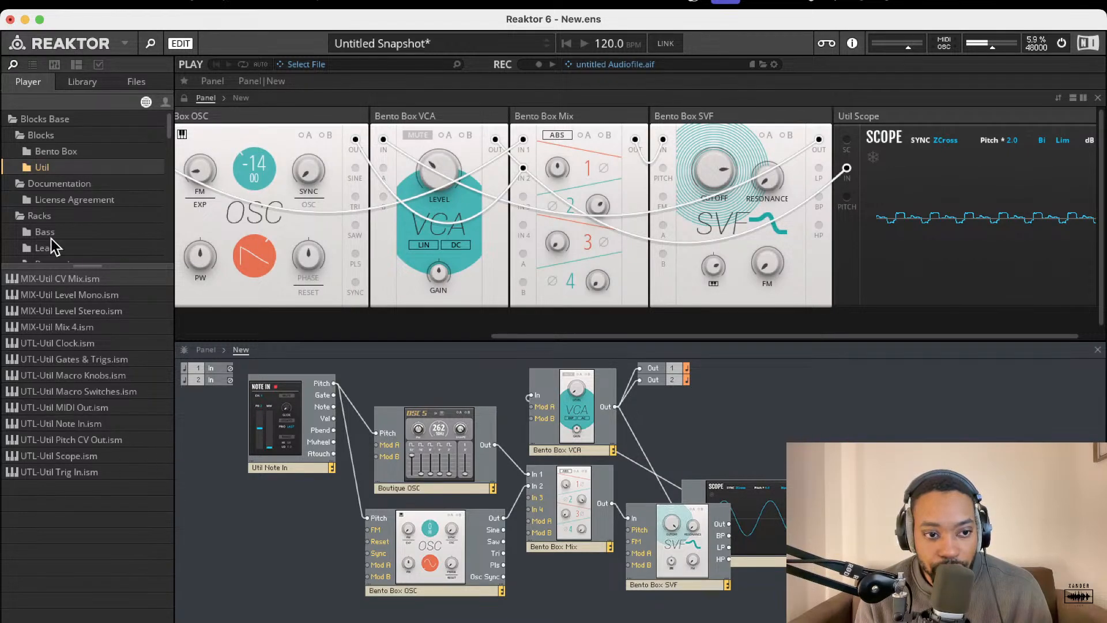
left_click(86, 152)
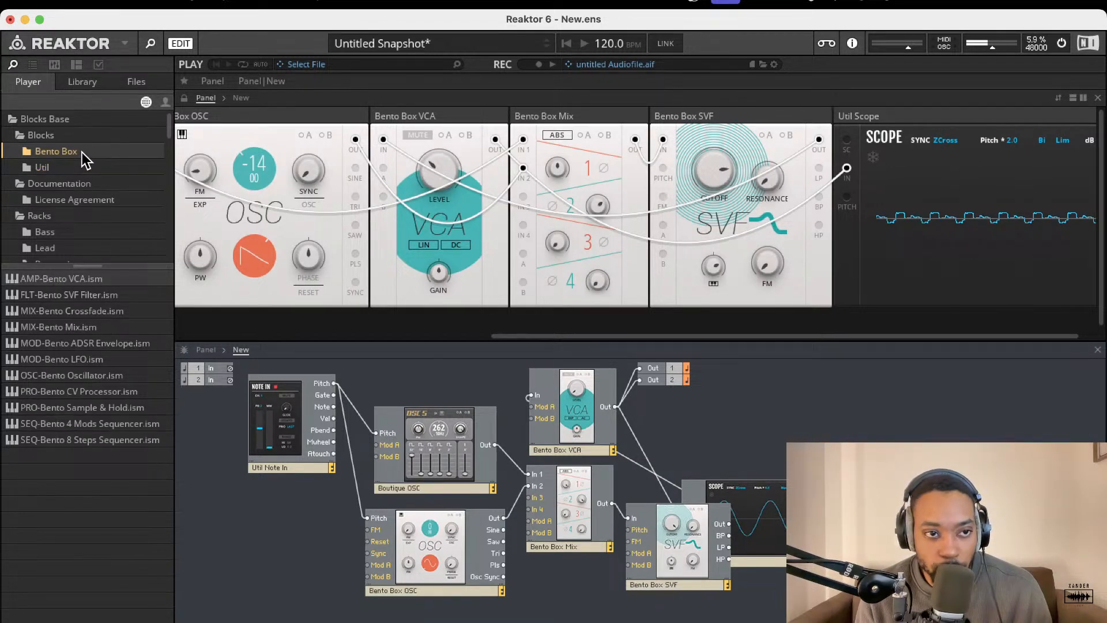
left_click(66, 167)
left_click(78, 151)
left_click_drag(87, 358, 536, 600)
left_click_drag(613, 617, 628, 554)
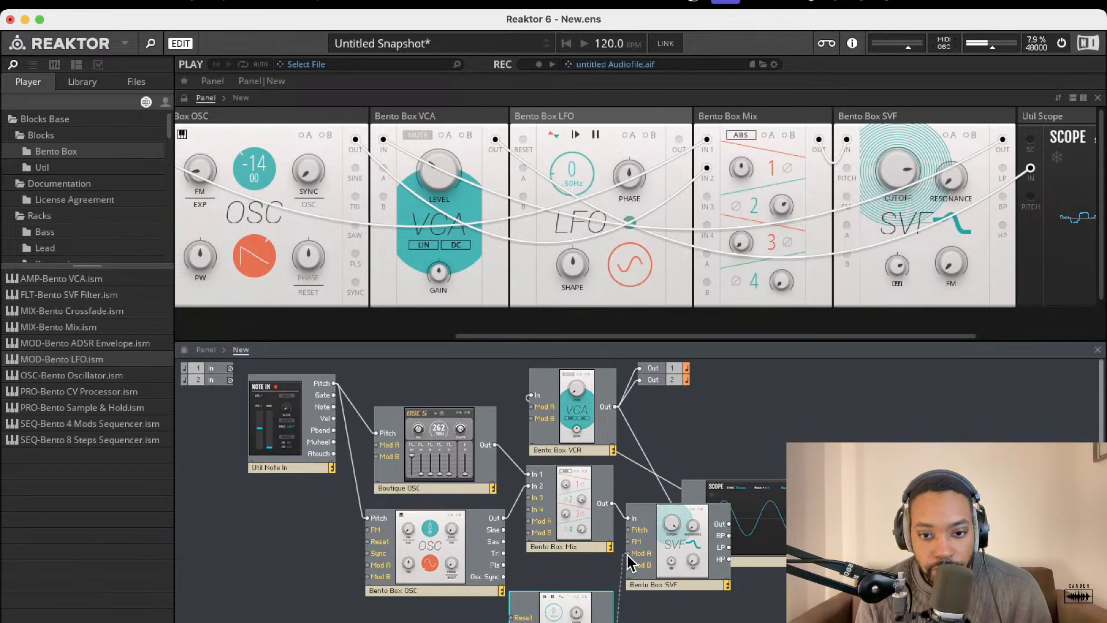
Step: Speed the LFO up to 13.06 Hz and raise the Mod A amount on the SVF's key-tracking knob
scroll(798, 225, "right", 2)
left_click_drag(519, 181, 523, 133)
left_click(894, 136)
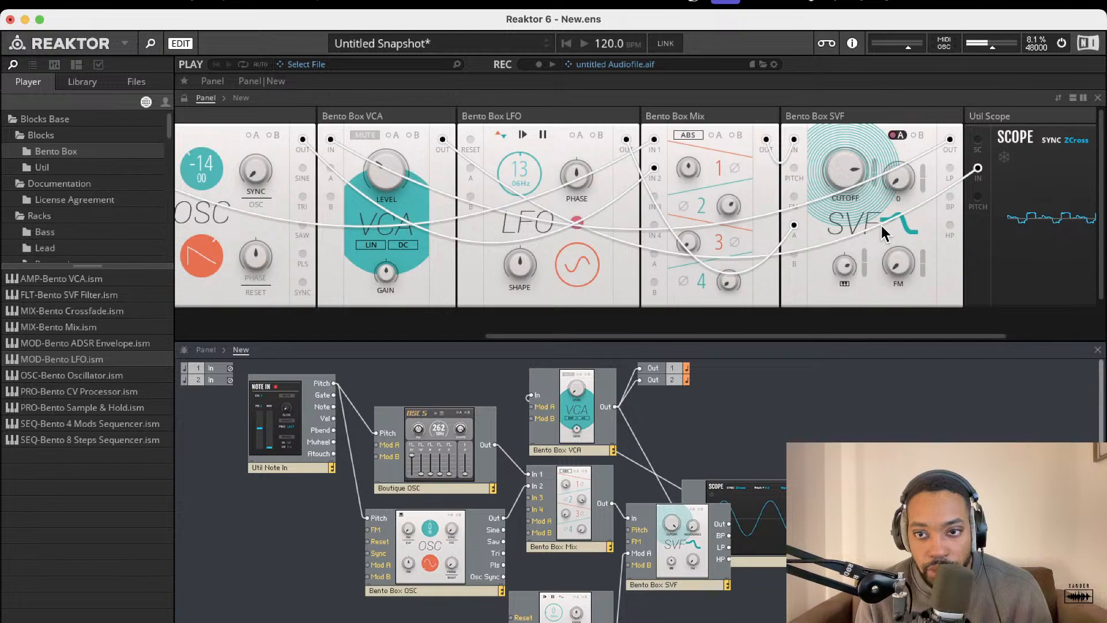
left_click_drag(866, 266, 866, 223)
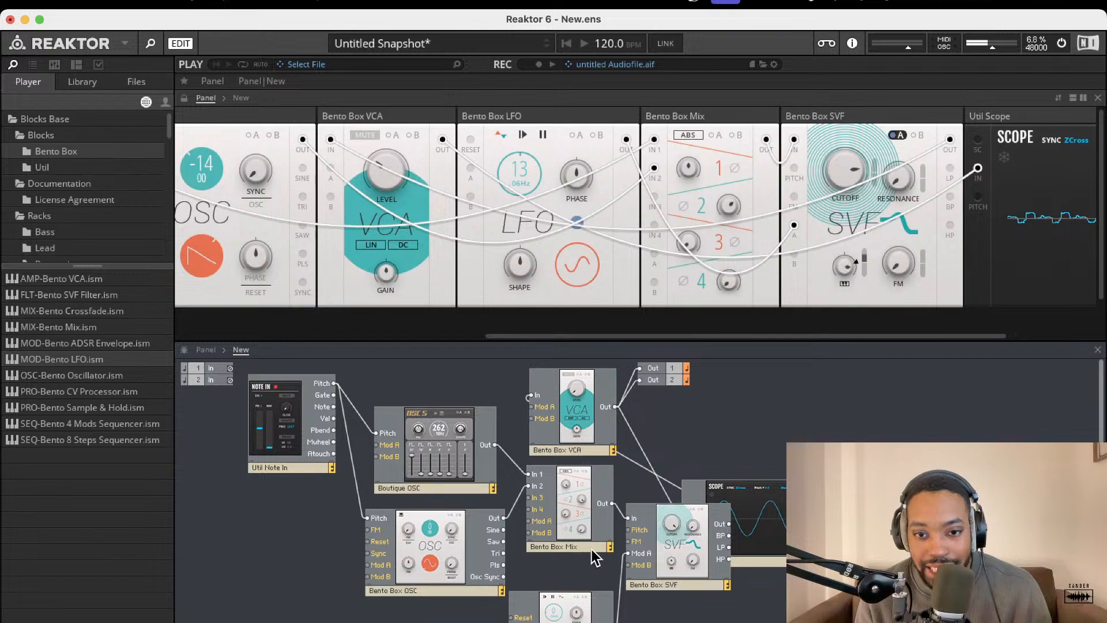
Step: Replace the LFO with a Bento ADSR Envelope, wiring its output to the SVF's Mod A and its gate to the Note In gate
left_click(576, 608)
key("Delete")
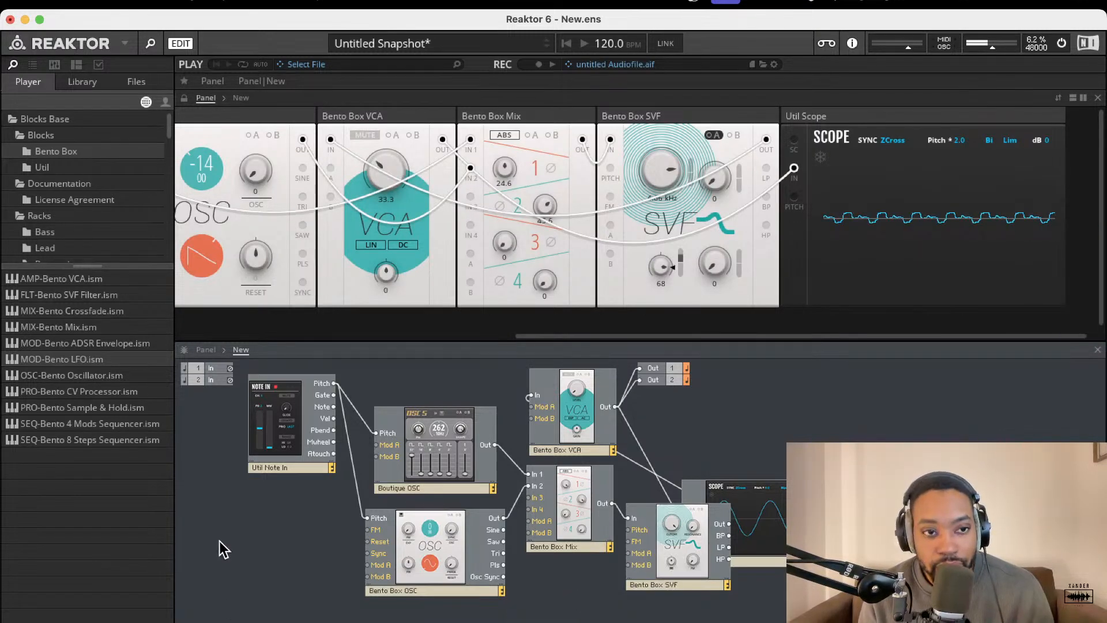
left_click_drag(99, 344, 633, 555)
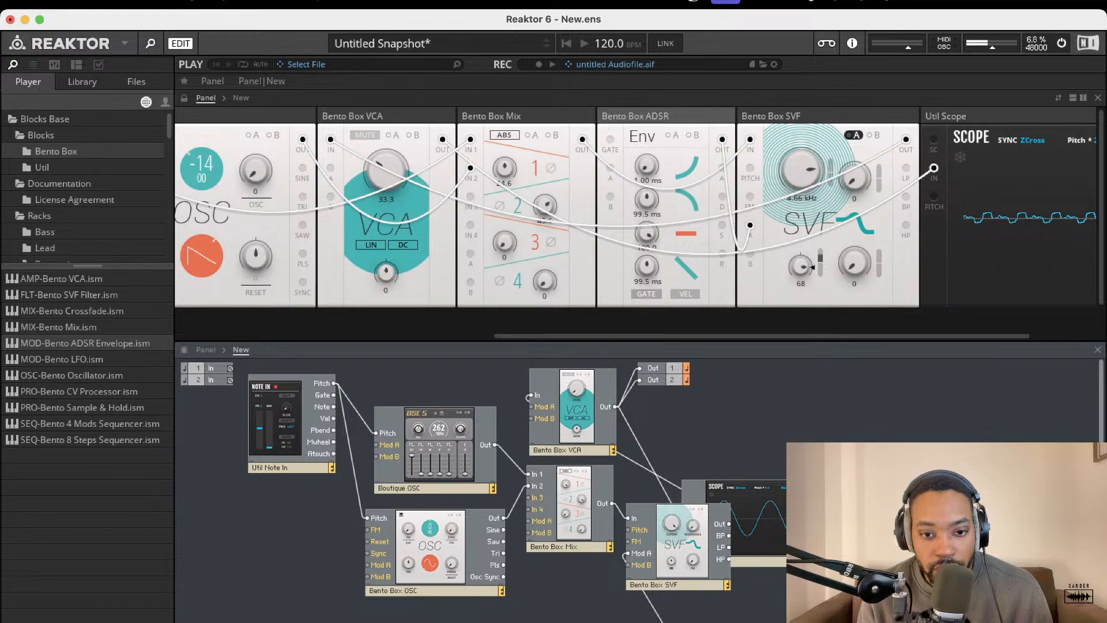
left_click_drag(547, 619, 333, 395)
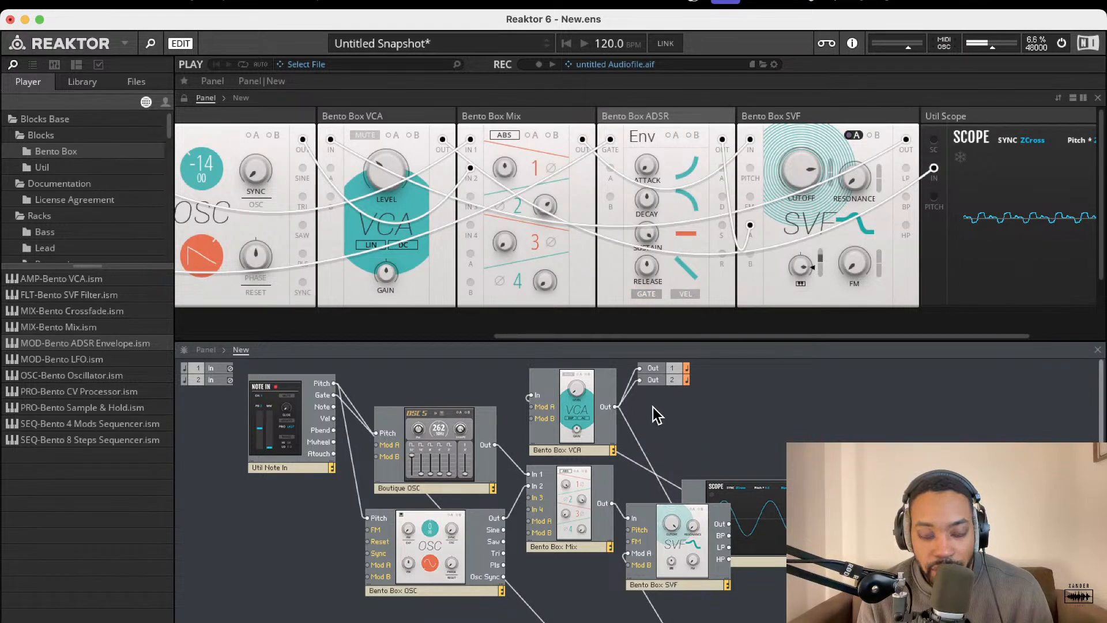
Step: Duplicate the ADSR envelope and wire the copy's output to the original VCA's Mod A input, discarding the extra VCA block
left_click_drag(104, 279, 637, 477)
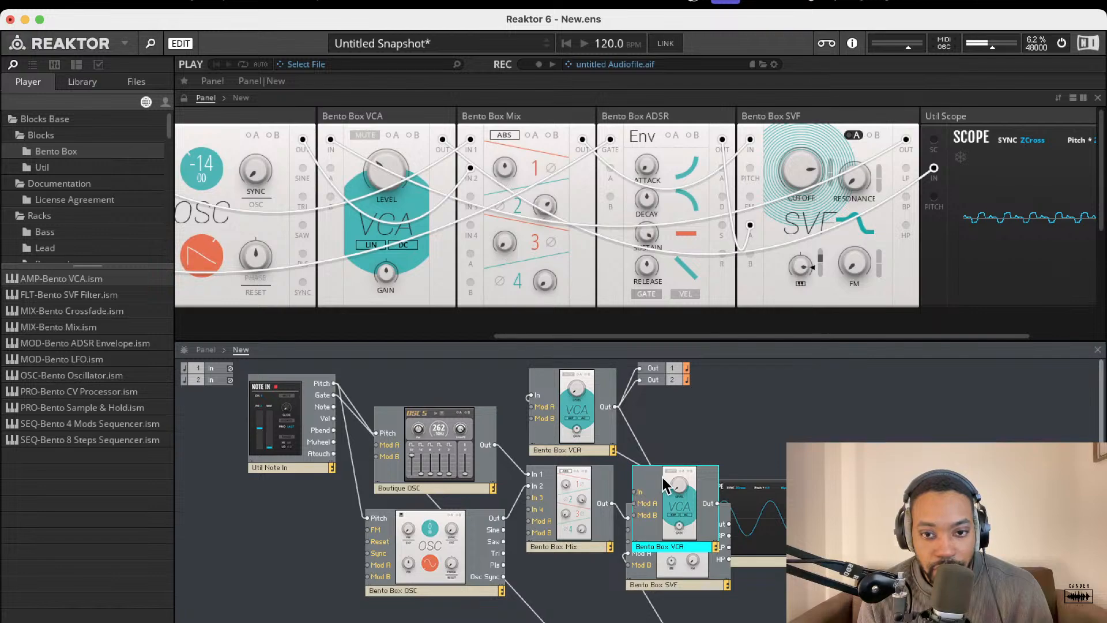
key("Delete")
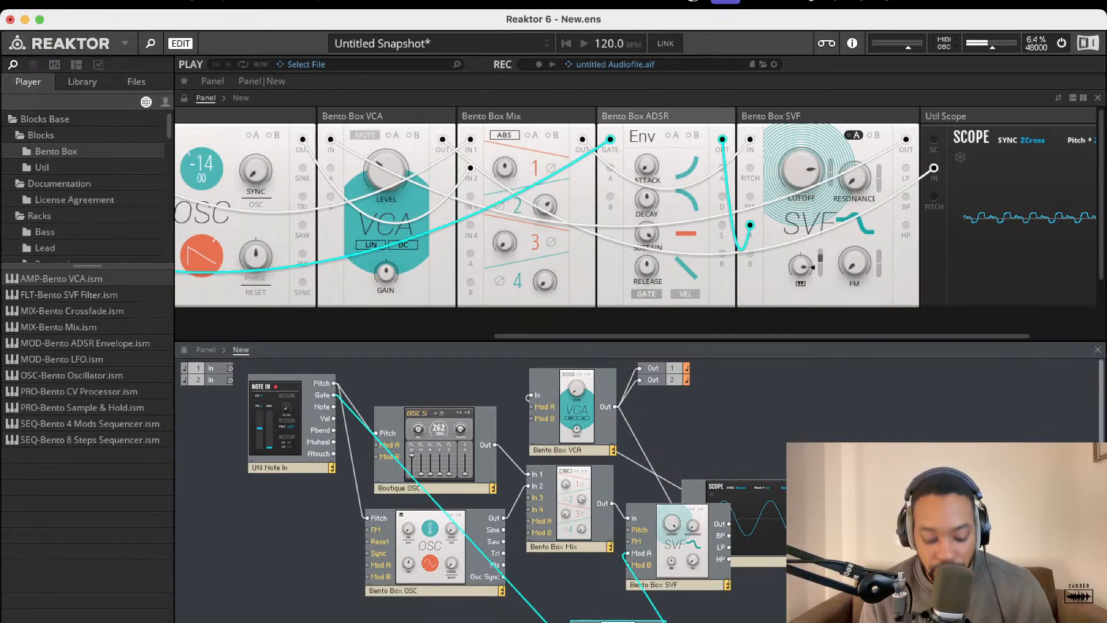
key("super+d")
left_click_drag(608, 618, 538, 407)
Step: Turn the VCA's level fully down and raise its Mod A amount so the envelope controls the level
scroll(847, 313, "right", 5)
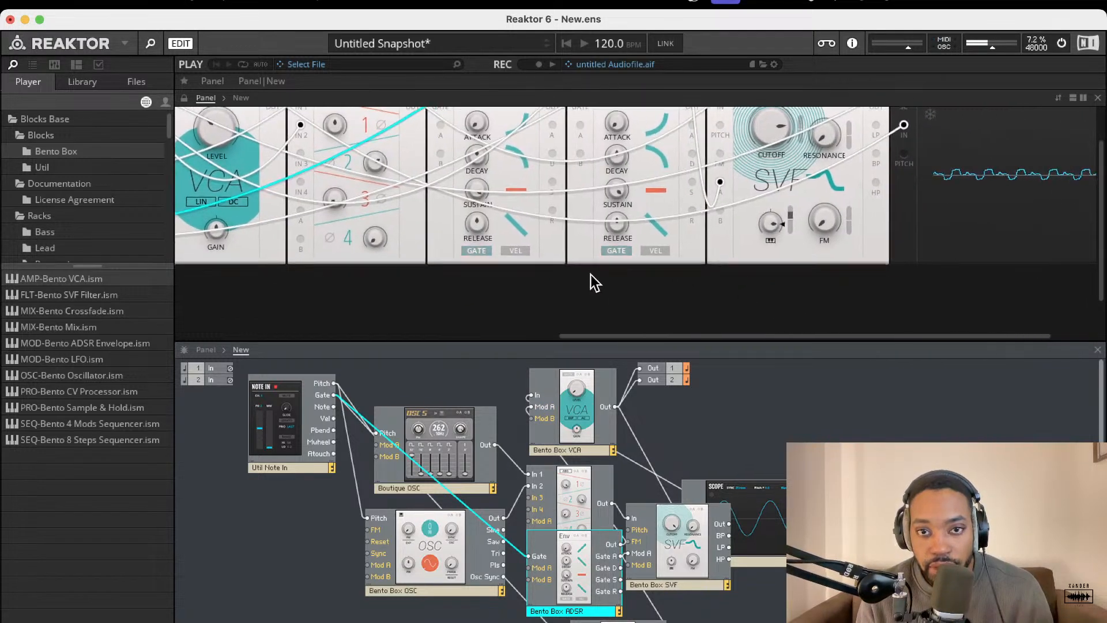
scroll(582, 261, "left", 7)
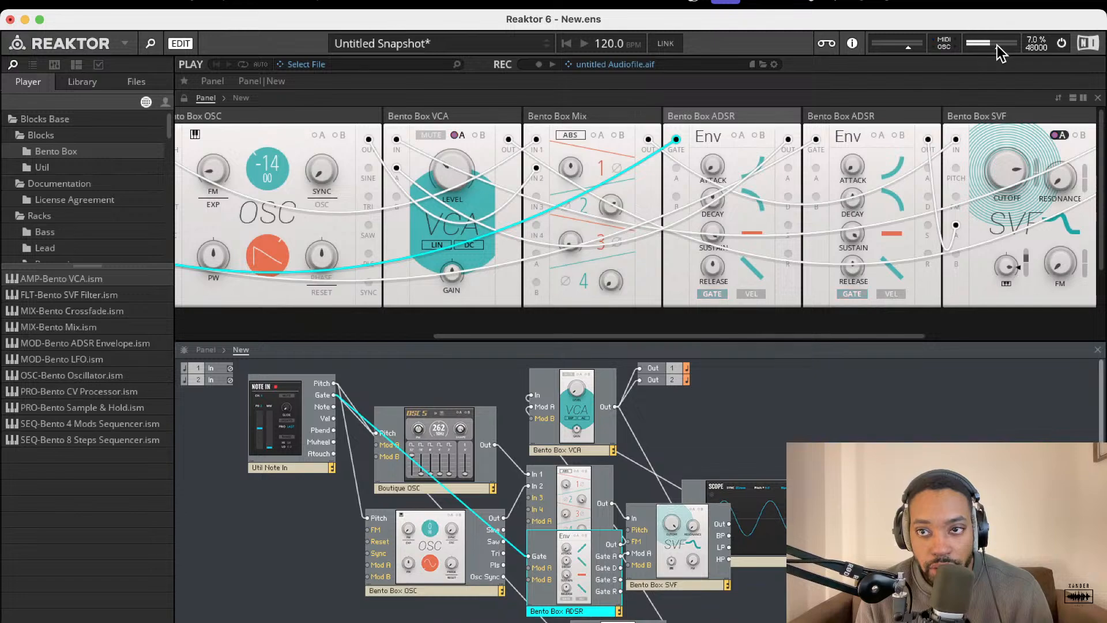
left_click_drag(455, 151, 464, 314)
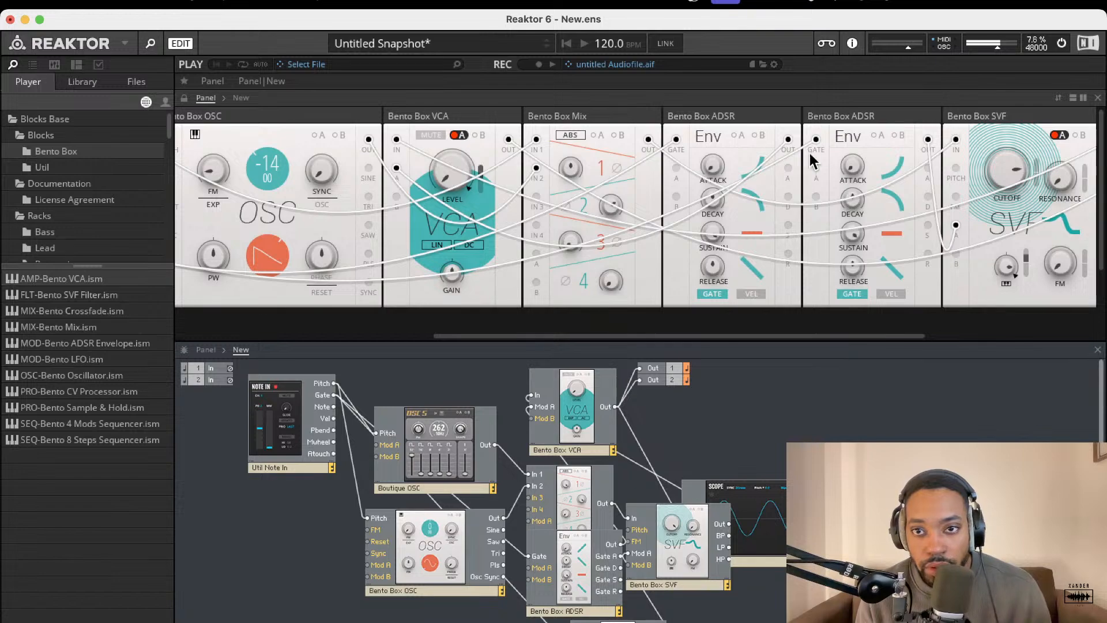
Step: Rename the envelope feeding the filter as FLTR ADSR and the envelope feeding the VCA as AMP ADSR
scroll(614, 617, "down", 2)
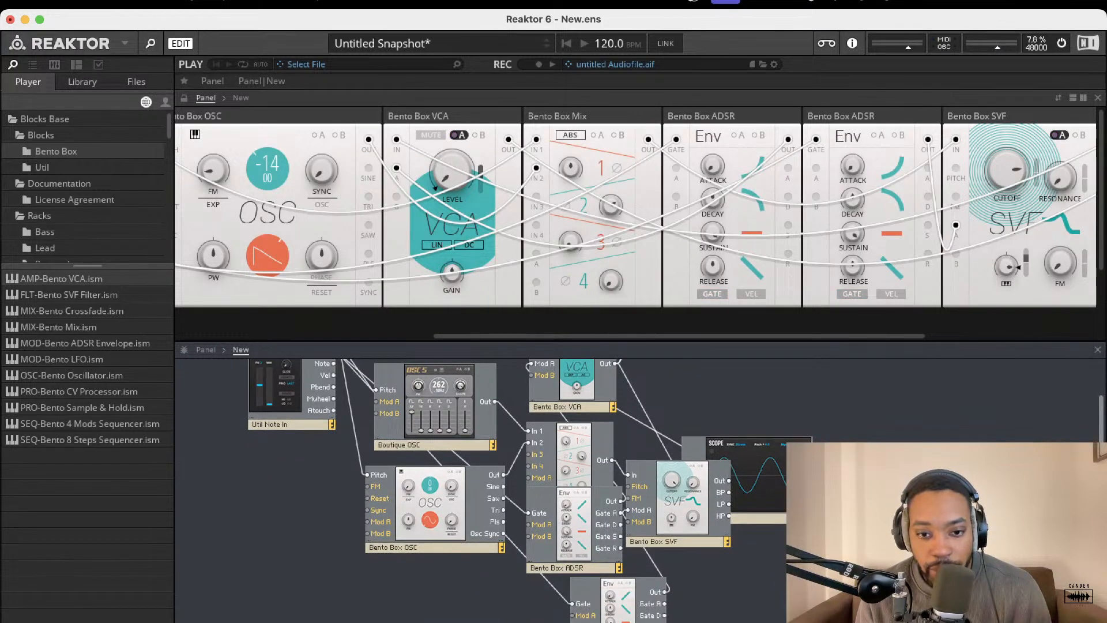
left_click(617, 611)
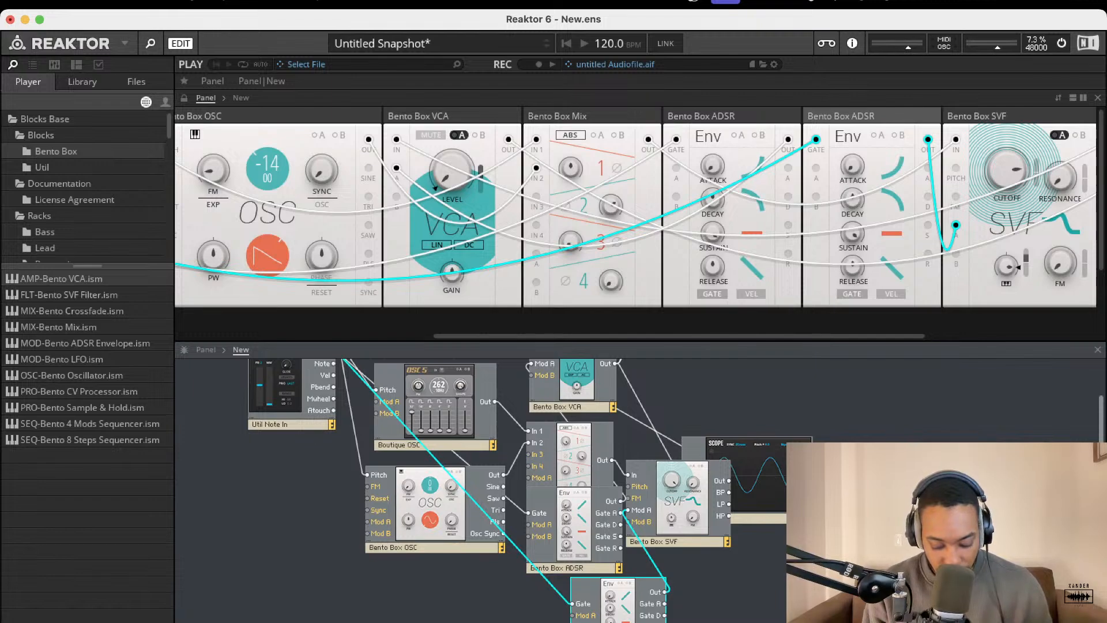
type("FLTR ADSR")
left_click(552, 588)
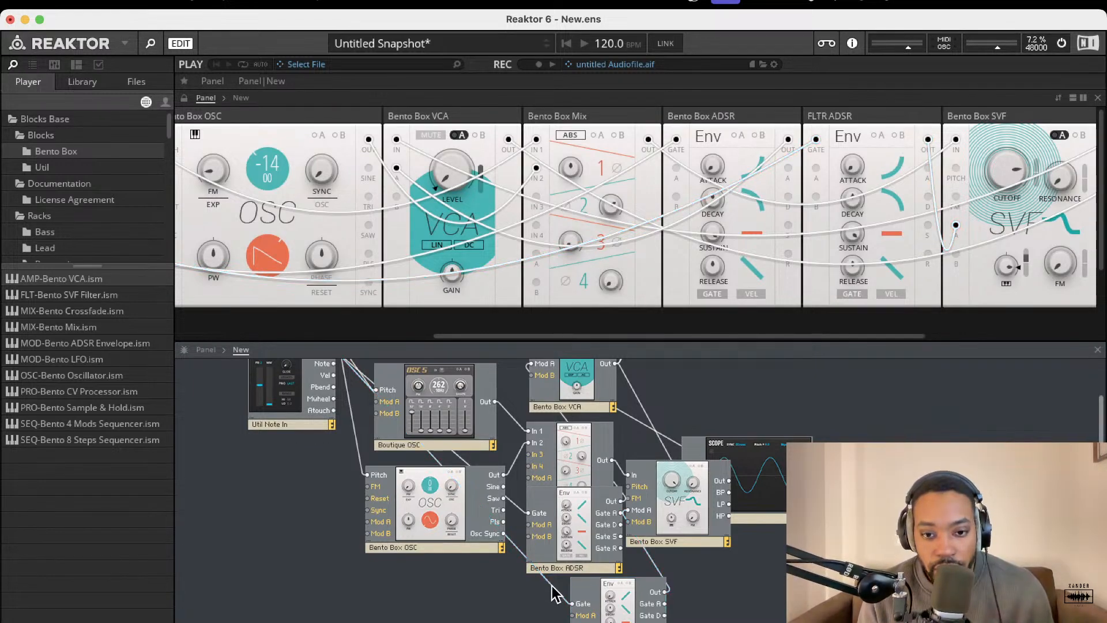
left_click(557, 567)
type("ADSR")
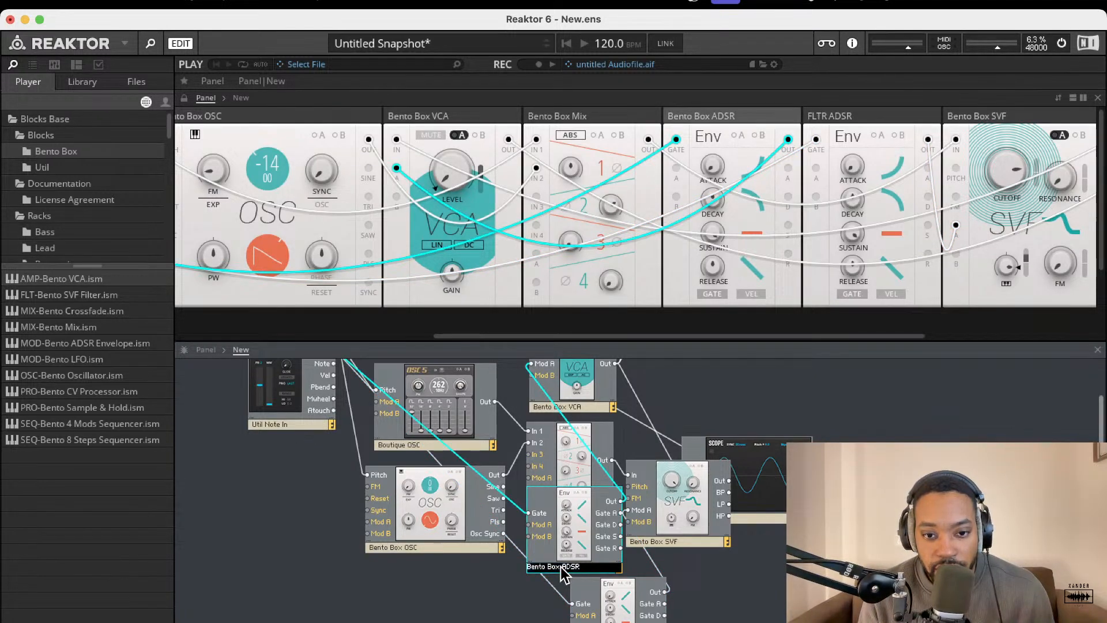
type("AMP")
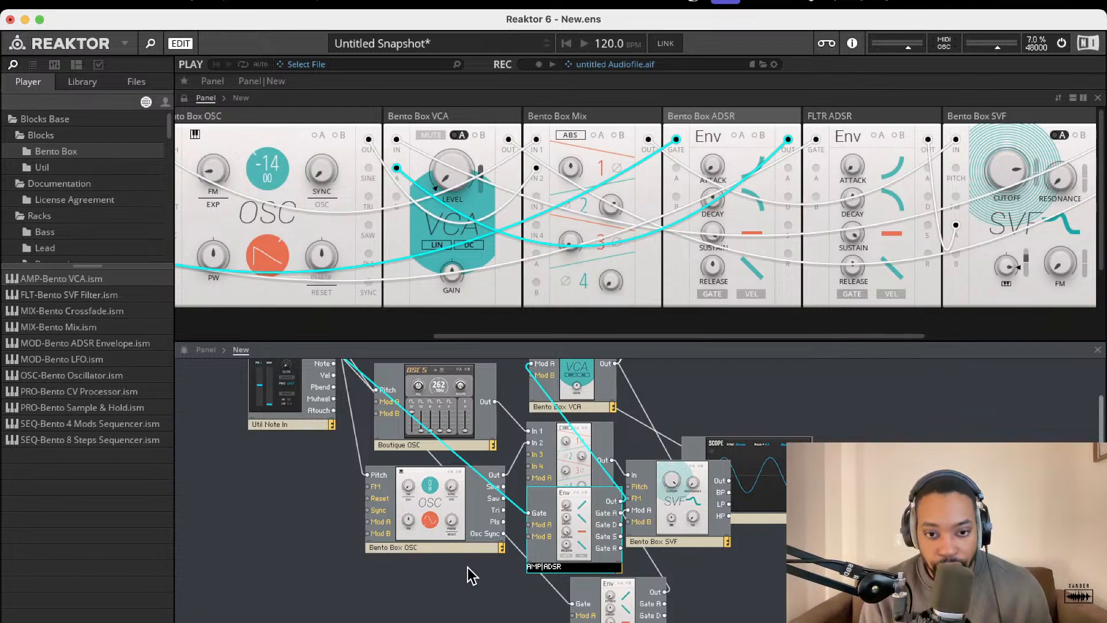
key("Return")
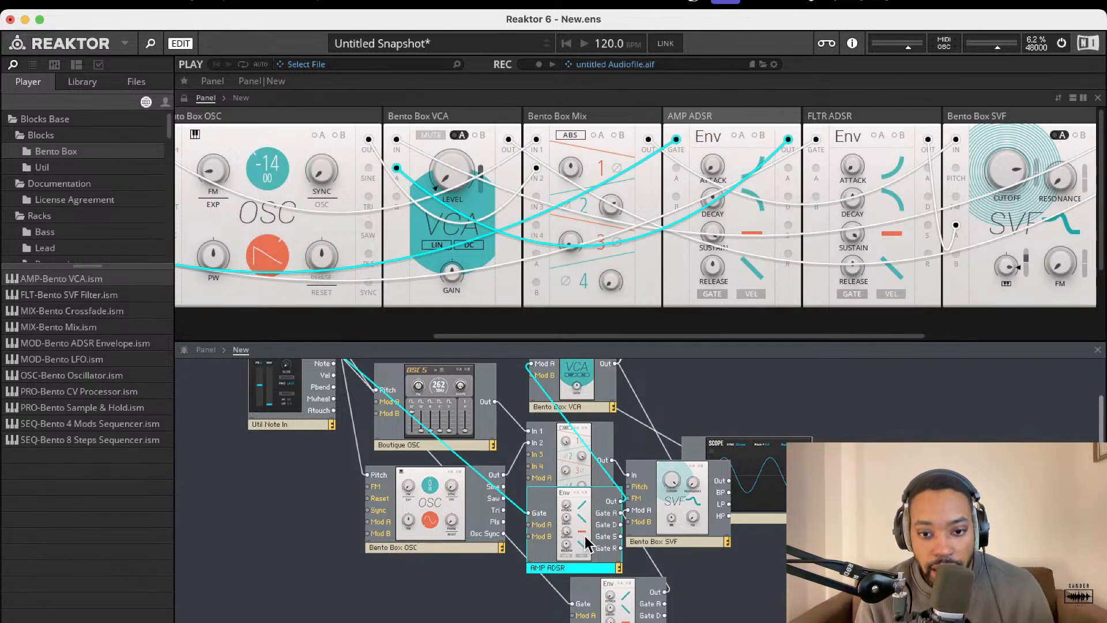
Step: Move the AMP ADSR panel so it sits between the Bento Box OSC and Bento Box VCA panels
scroll(489, 575, "up", 3)
scroll(642, 195, "left", 1)
scroll(760, 154, "right", 2)
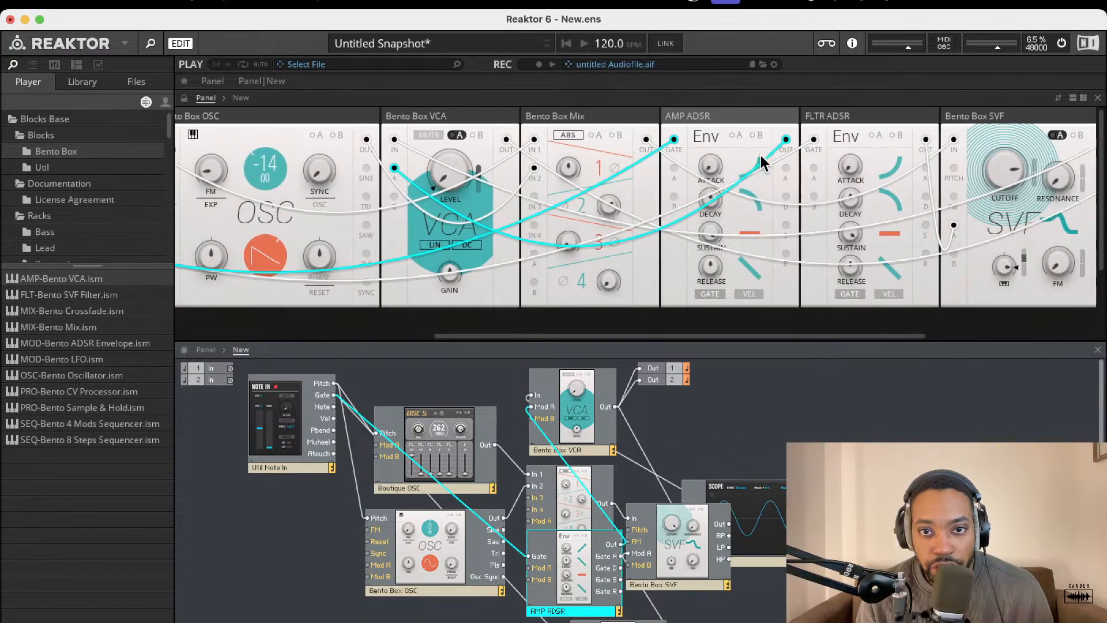
left_click_drag(725, 114, 441, 113)
Step: Experiment with the FLTR ADSR's attack and decay, trying attacks of 352 ms and 1.24 ms and a decay of 11.5 ms
scroll(682, 141, "right", 3)
scroll(682, 140, "right", 3)
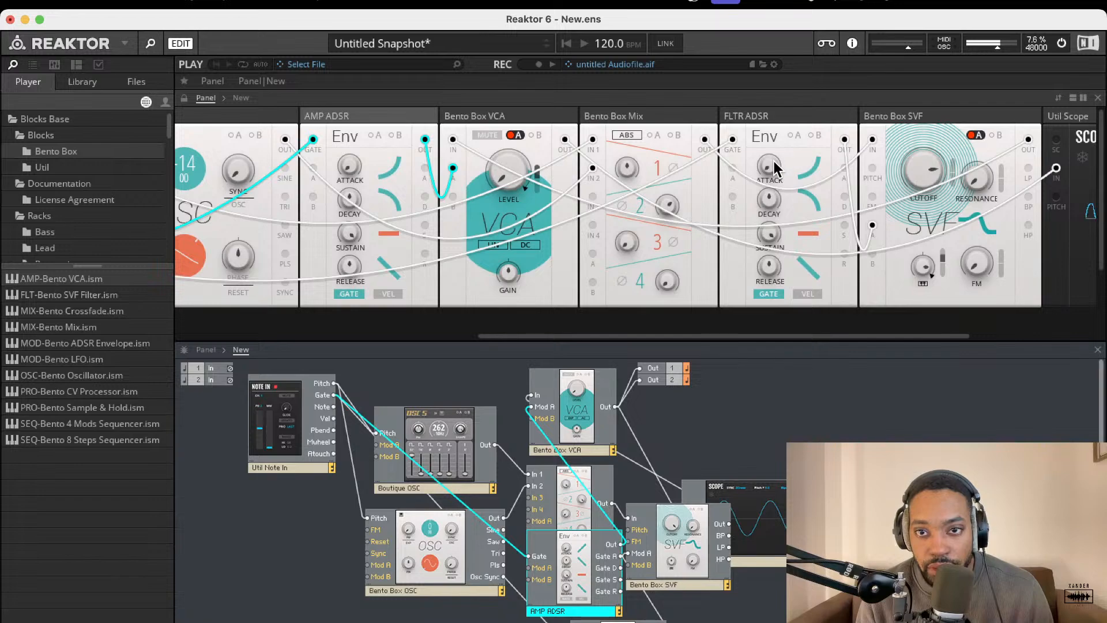
left_click_drag(772, 161, 780, 112)
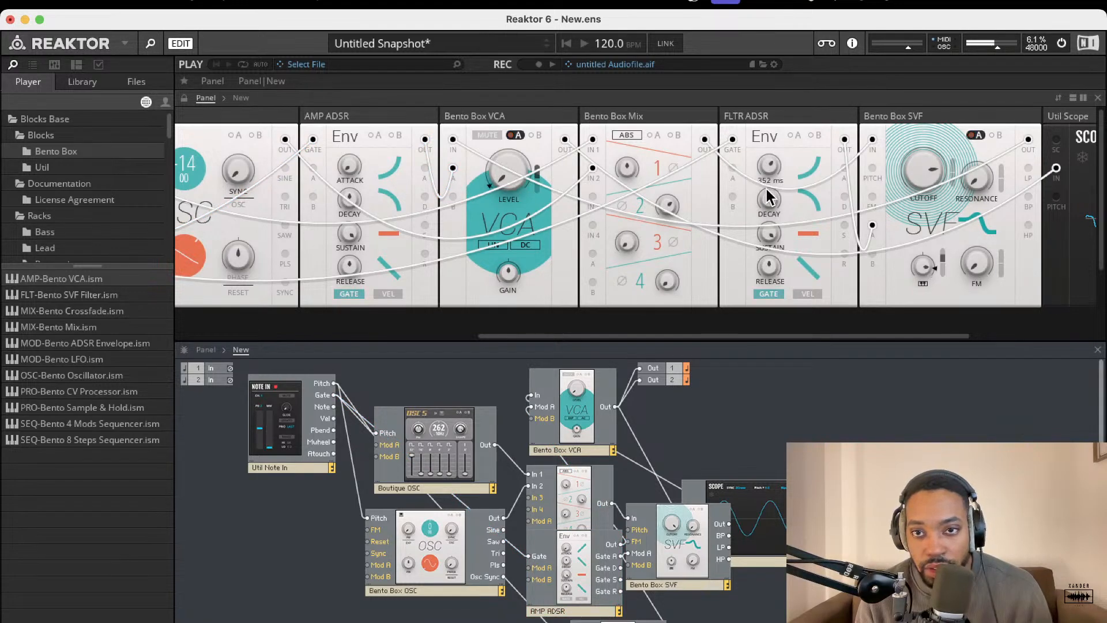
mouse_move(772, 211)
left_mouse_down()
mouse_move(774, 242)
mouse_move(771, 231)
left_mouse_up()
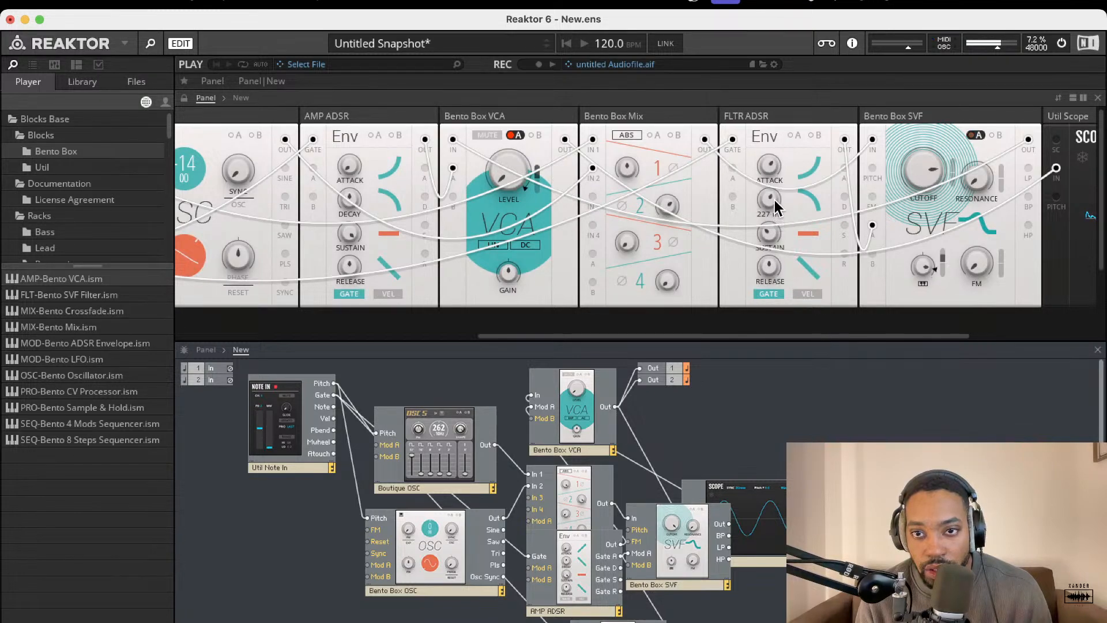
left_click_drag(776, 207, 769, 257)
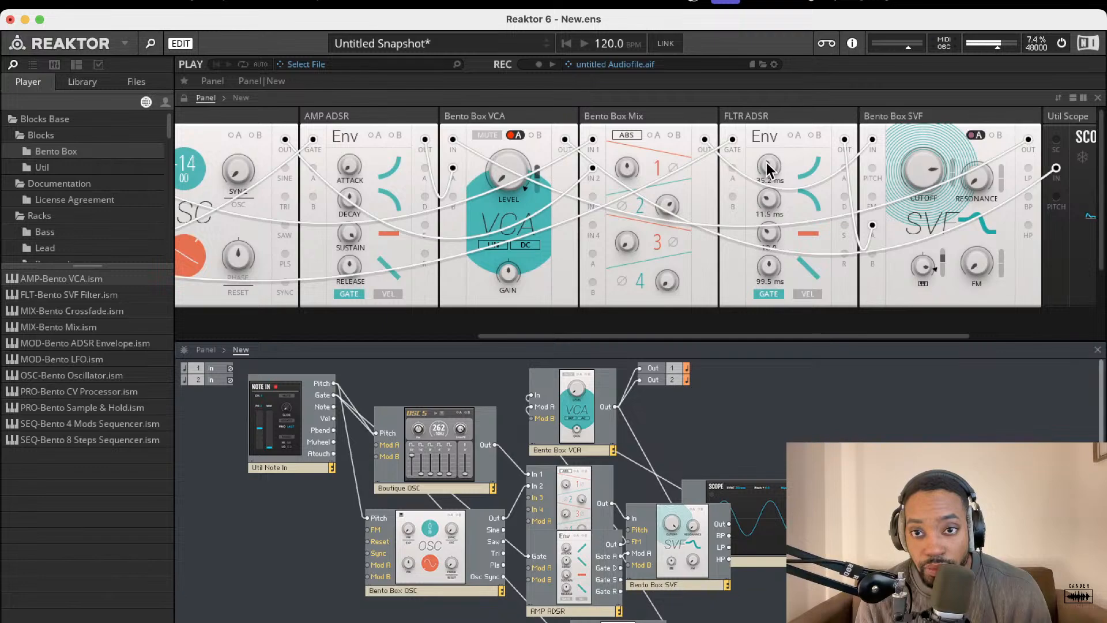
left_click_drag(766, 165, 770, 154)
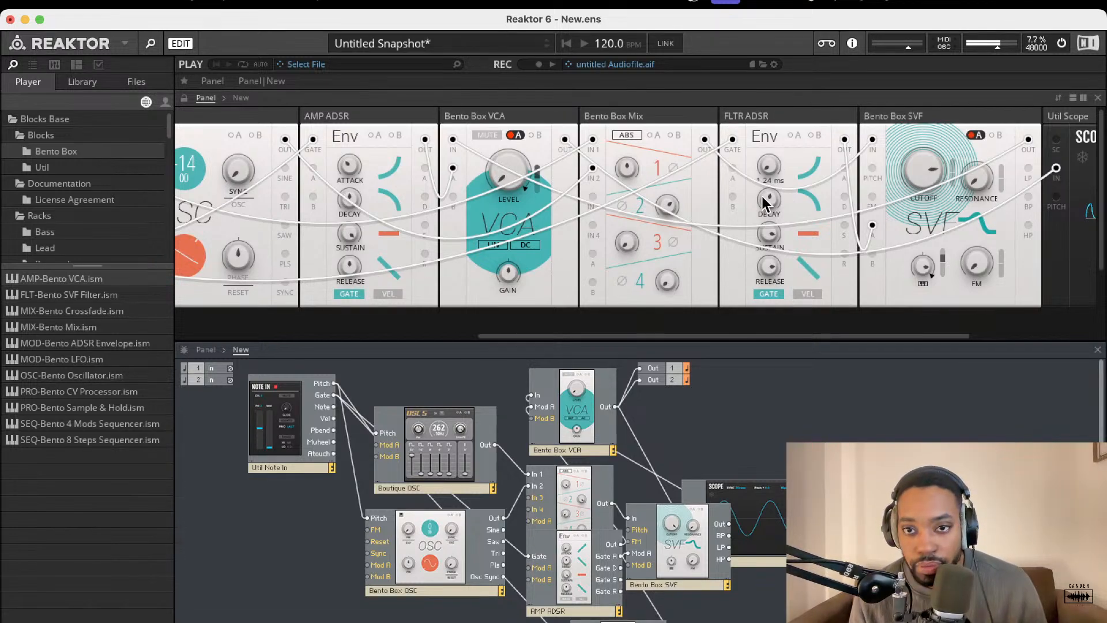
left_click_drag(766, 168, 764, 154)
Step: Adjust the ensemble's main output level
scroll(190, 157, "left", 2)
scroll(188, 152, "left", 2)
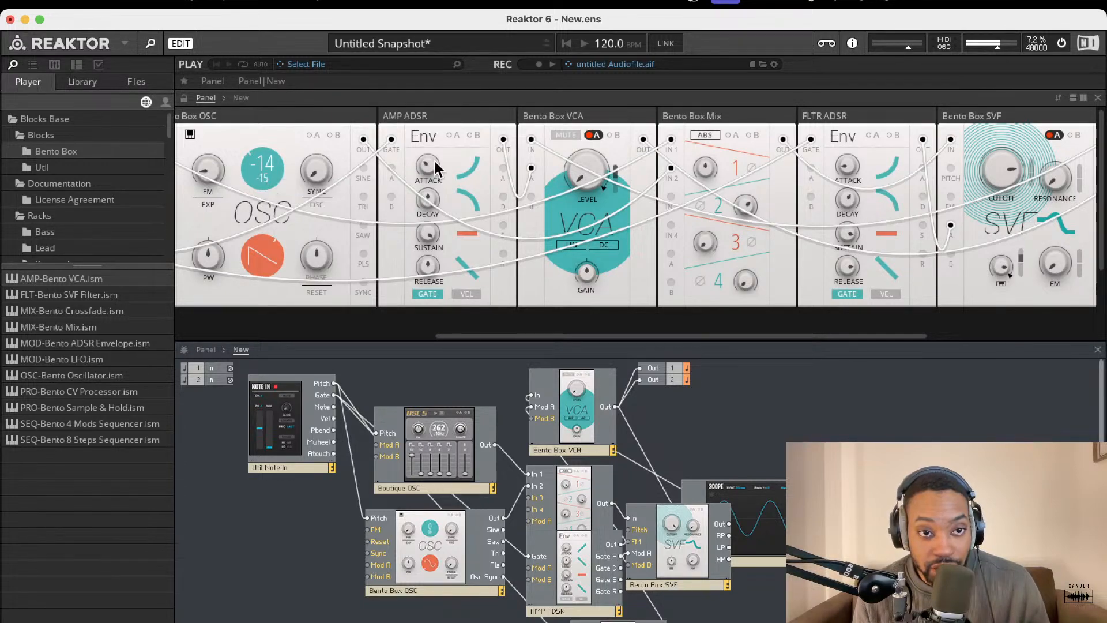
mouse_move(995, 53)
left_mouse_down()
mouse_move(1005, 47)
mouse_move(990, 49)
left_mouse_up()
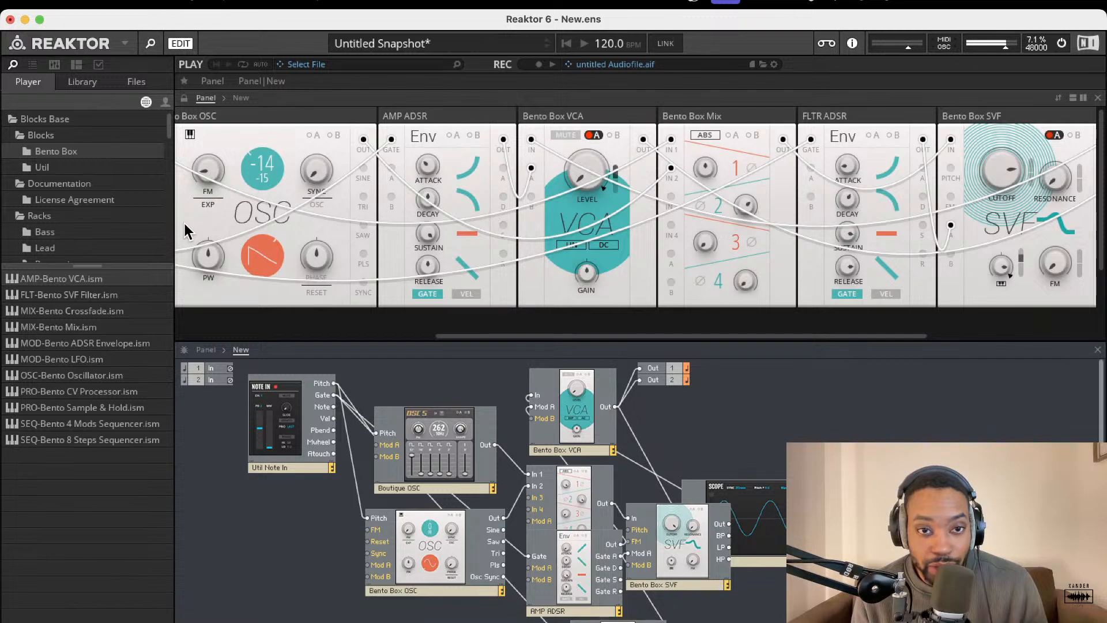
scroll(873, 125, "right", 5)
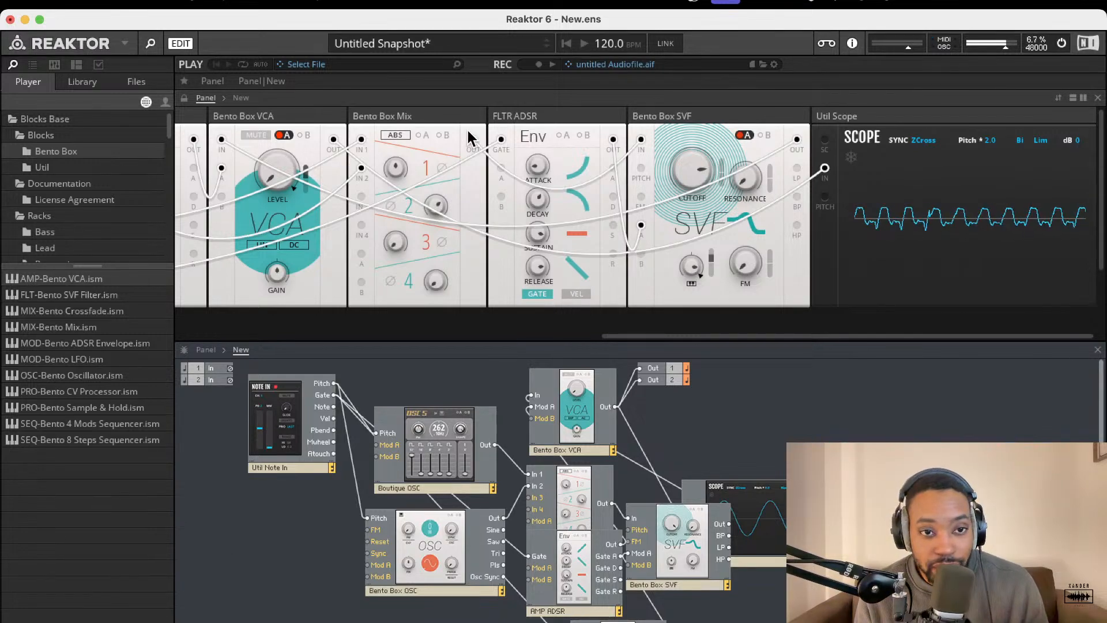
scroll(433, 172, "left", 4)
scroll(429, 172, "left", 15)
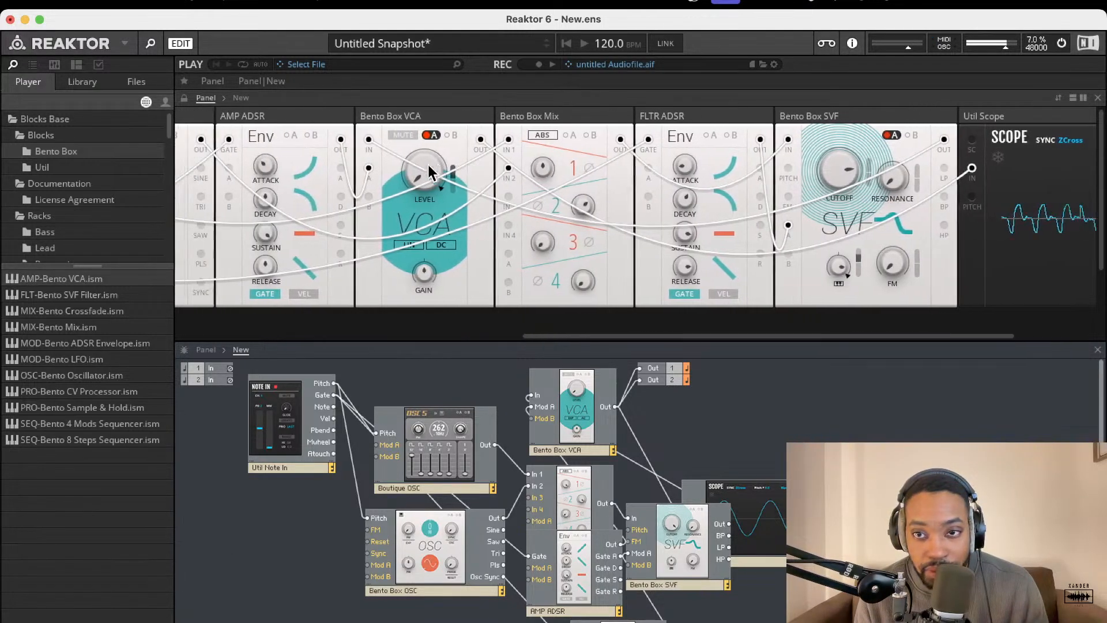
scroll(428, 166, "left", 8)
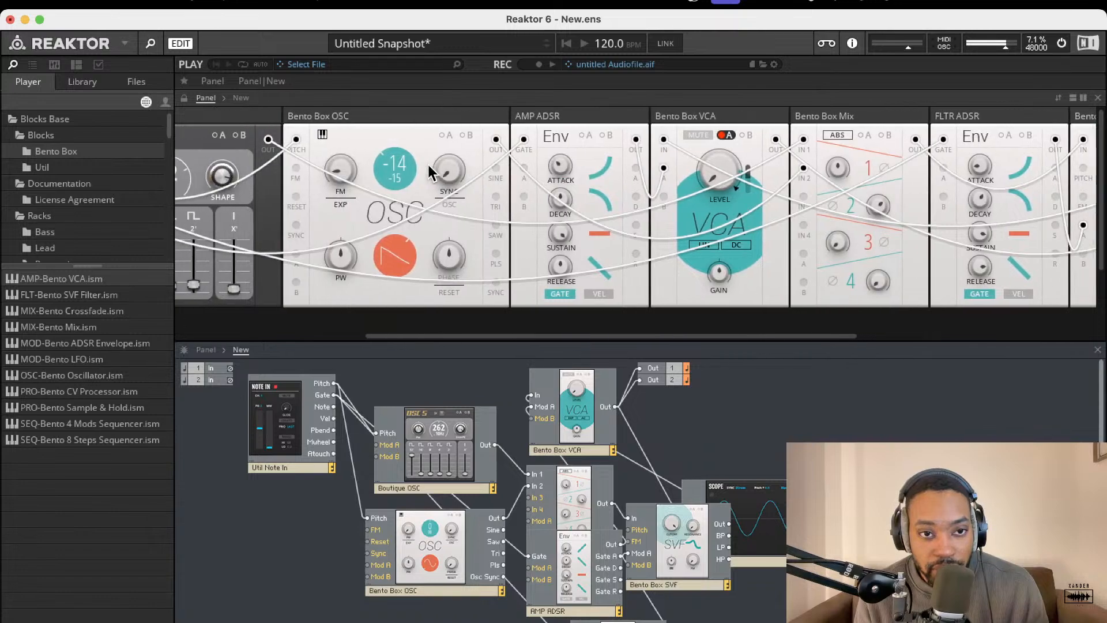
scroll(428, 165, "right", 13)
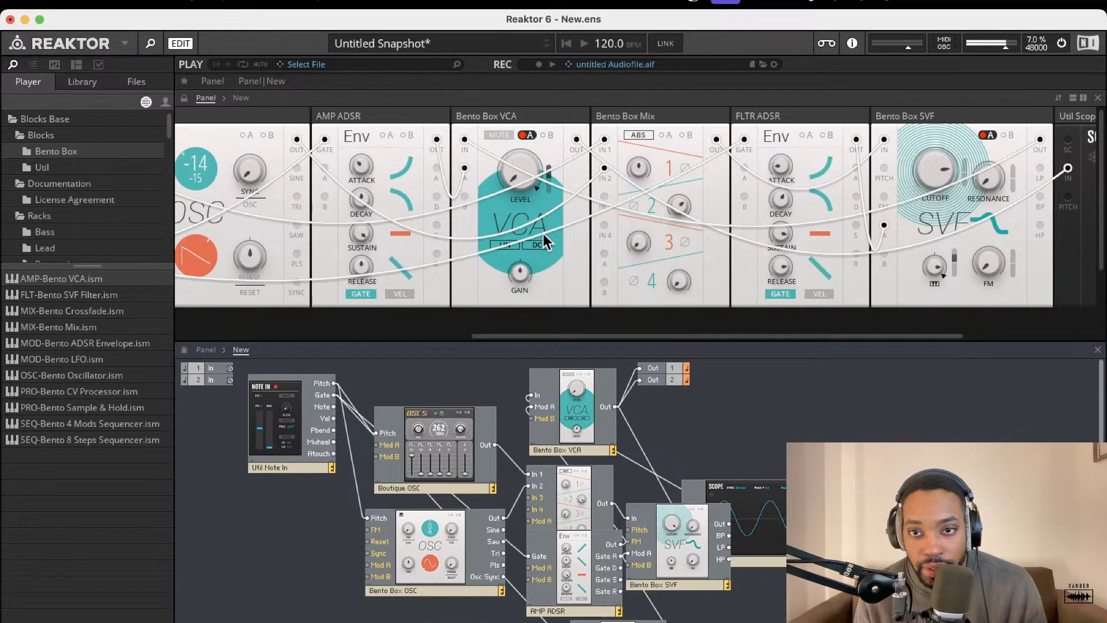
Step: Experiment with the Note In block's glide time, trying 0.00 ms and ending at 105 ms
scroll(543, 234, "left", 20)
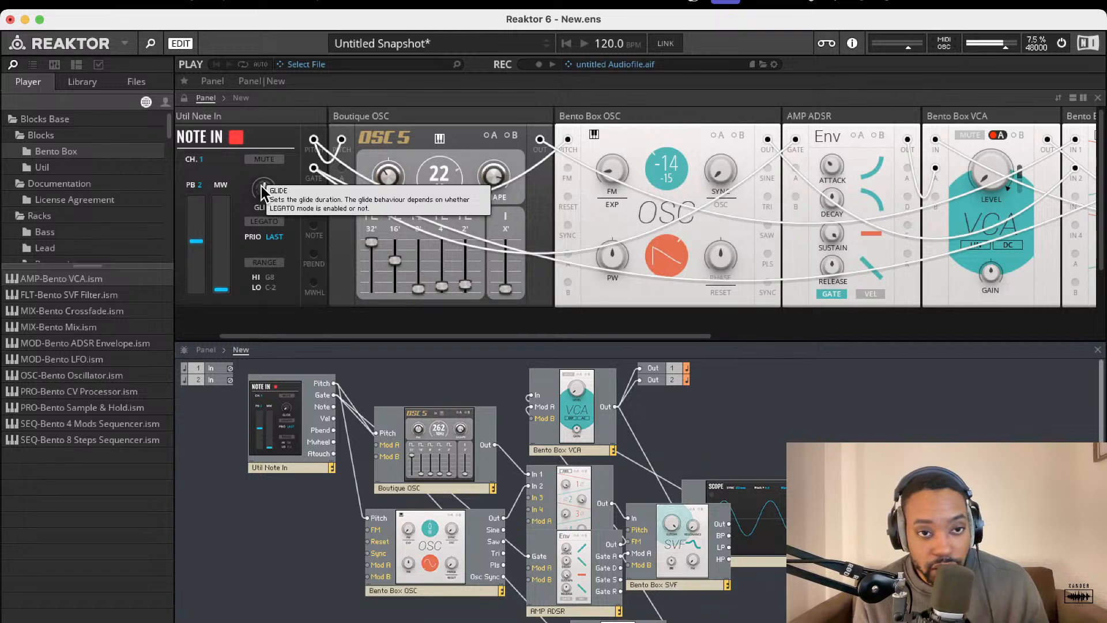
left_click_drag(264, 192, 266, 209)
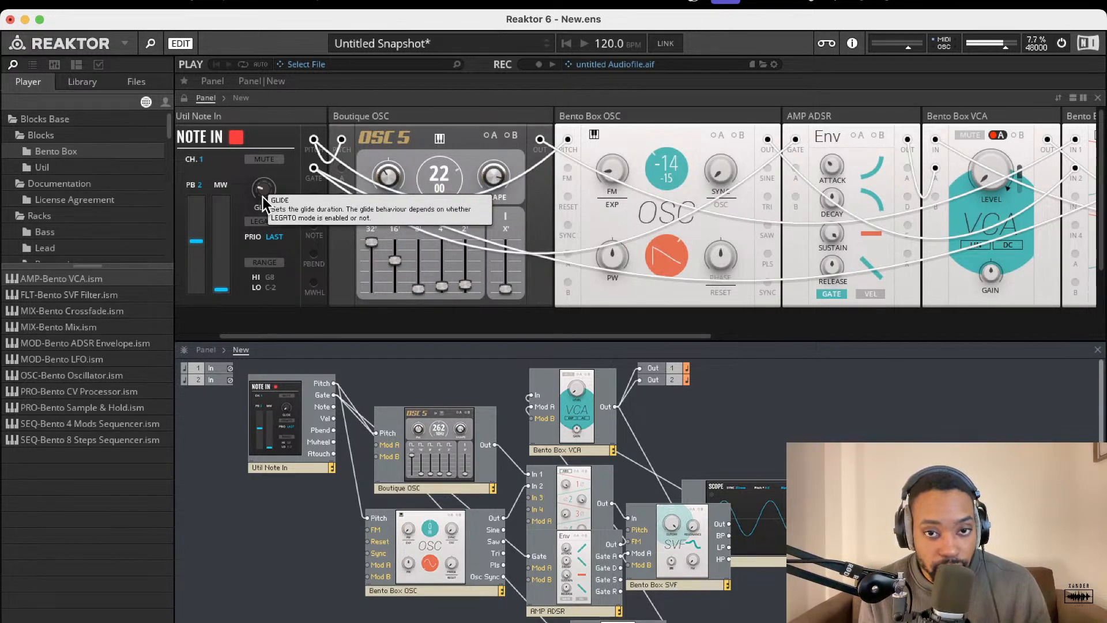
scroll(262, 196, "down", 3)
scroll(86, 184, "down", 1)
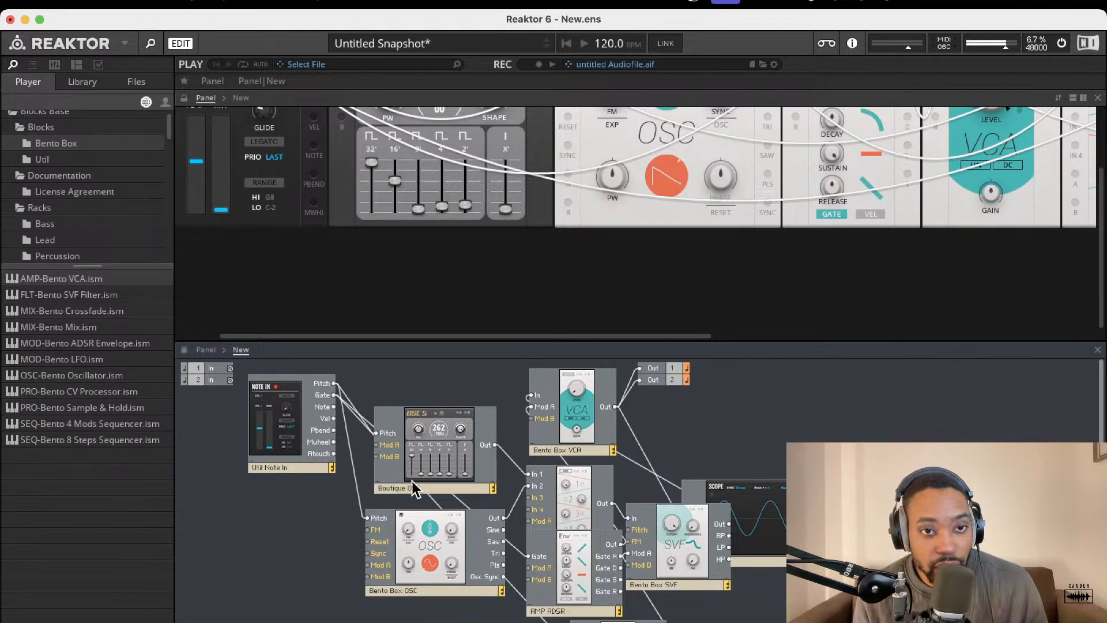
scroll(297, 210, "up", 1)
mouse_move(262, 152)
scroll(263, 140, "down", 6)
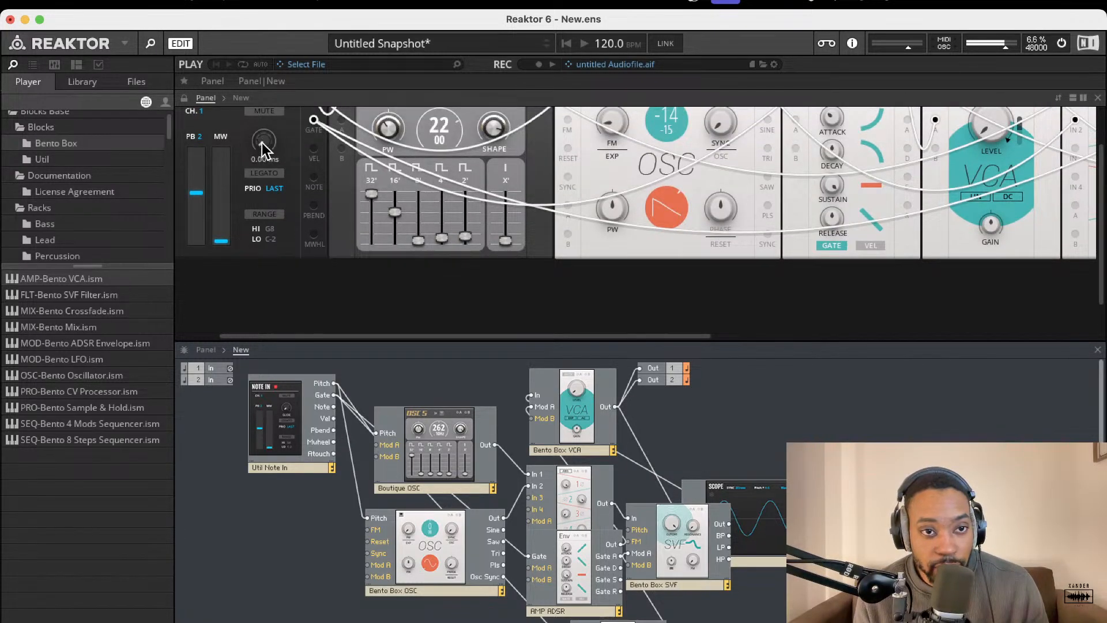
scroll(264, 141, "up", 3)
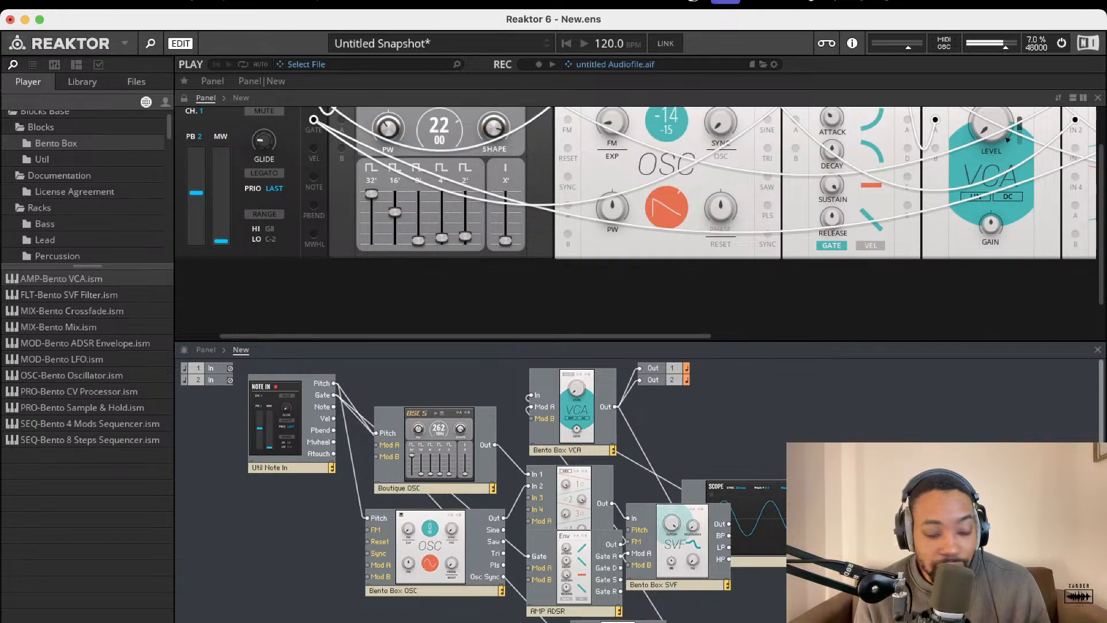
Step: Add a Rounds Reverb block from the Blocks Primes library to the structure, beside the Bento Box VCA
scroll(56, 174, "up", 1)
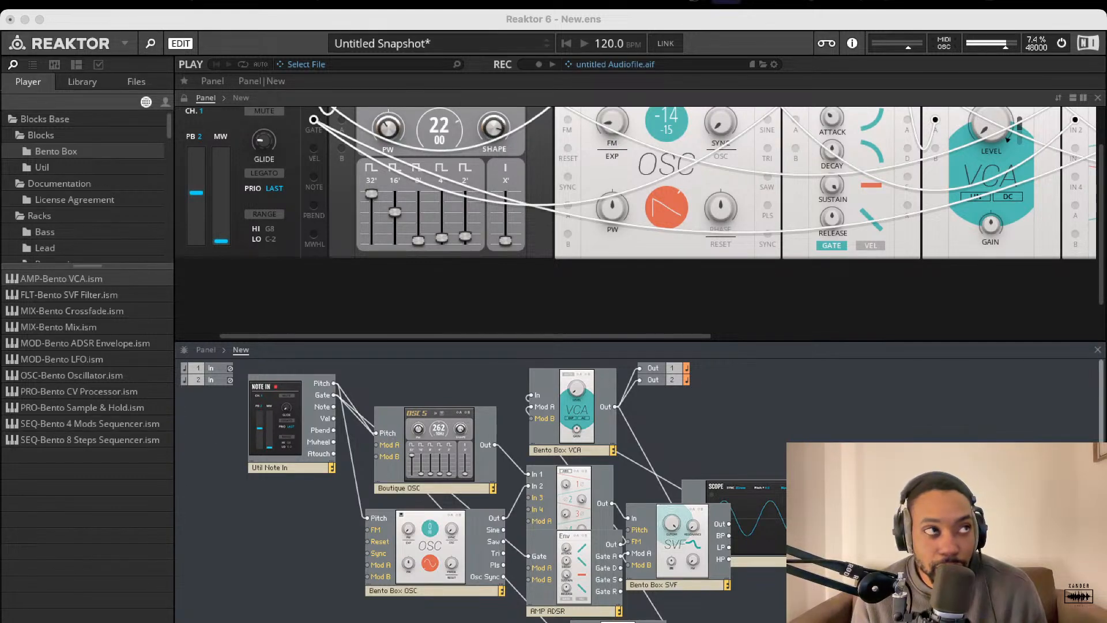
scroll(807, 288, "up", 2)
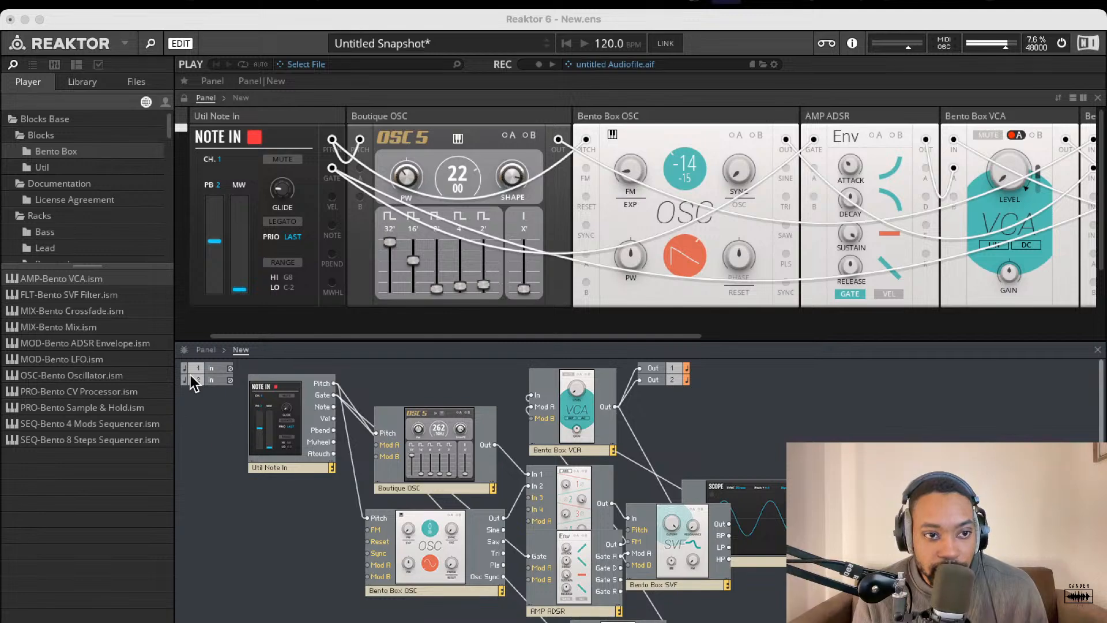
left_click(56, 167)
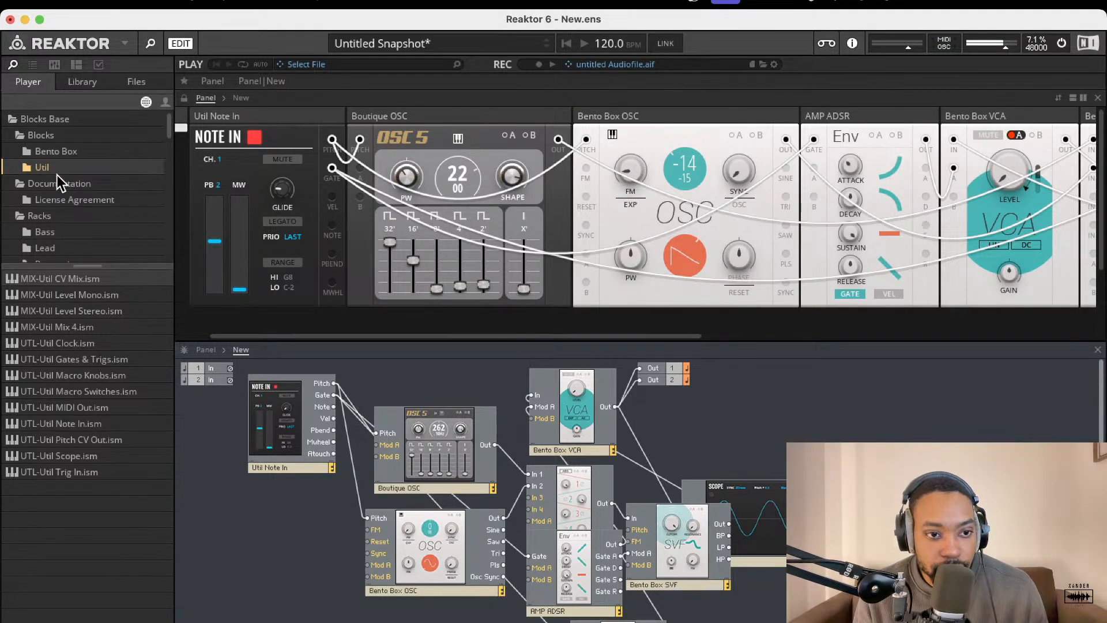
left_click(55, 152)
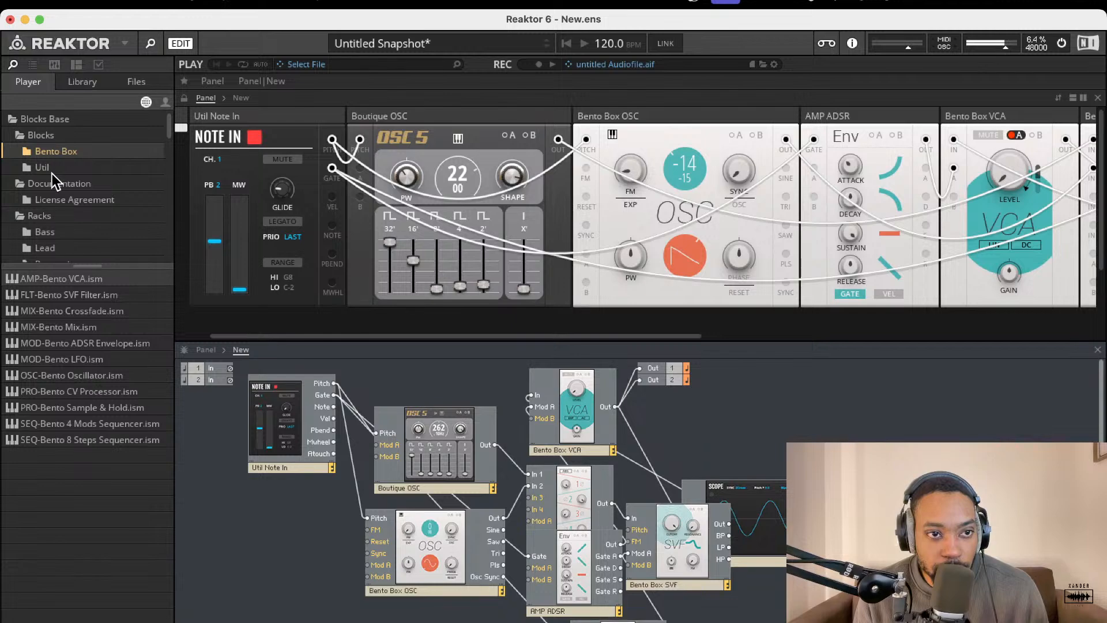
left_click(50, 167)
scroll(52, 191, "down", 3)
scroll(52, 192, "up", 4)
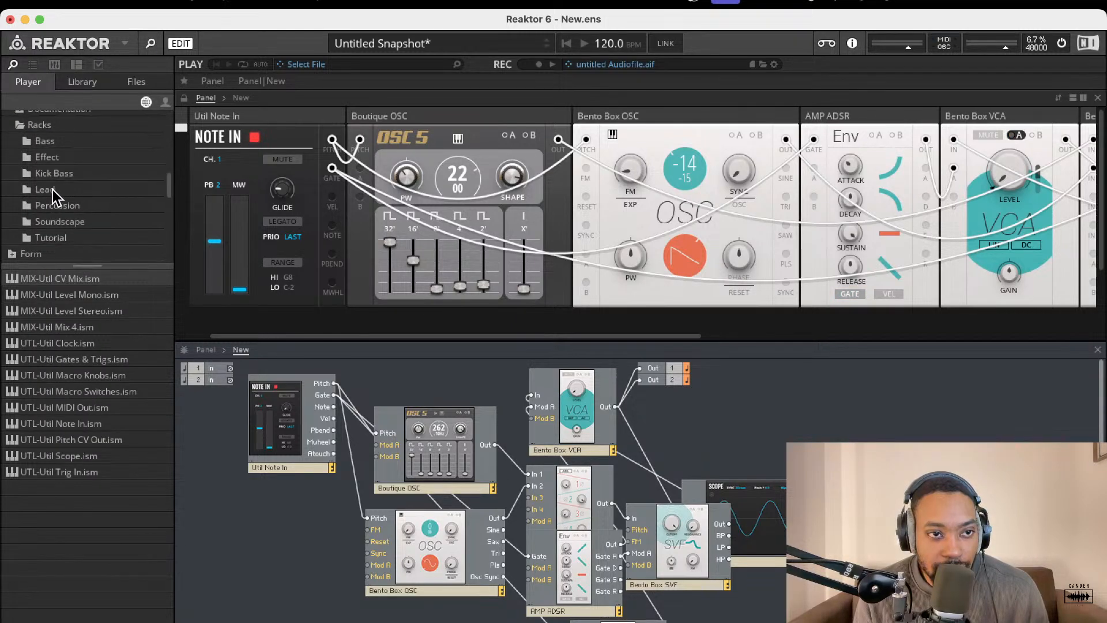
scroll(52, 193, "up", 5)
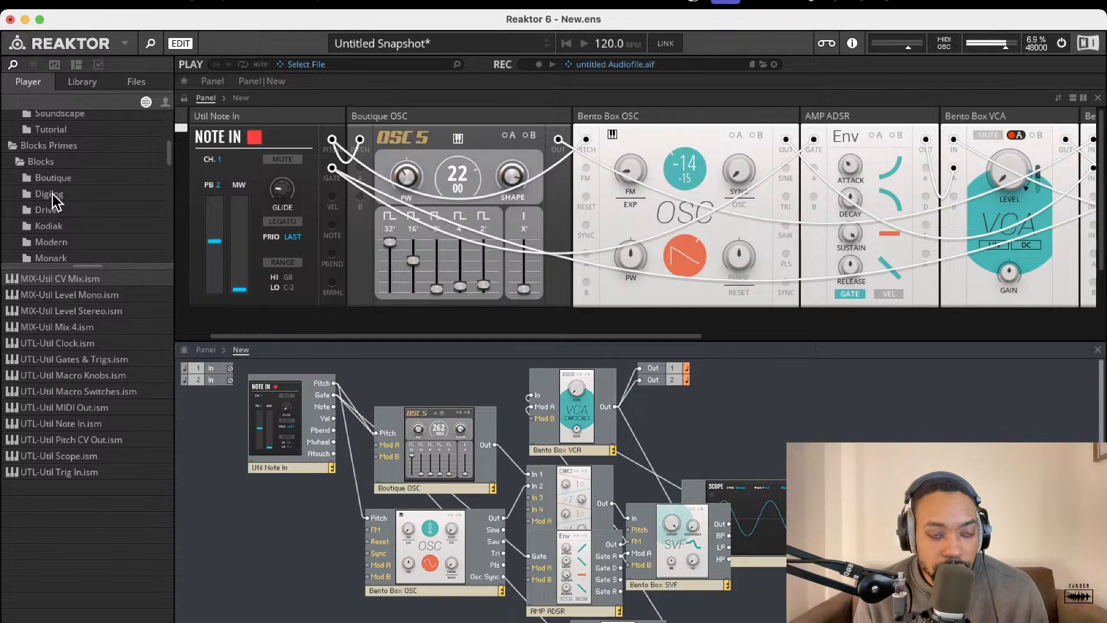
scroll(53, 193, "up", 5)
scroll(53, 194, "up", 4)
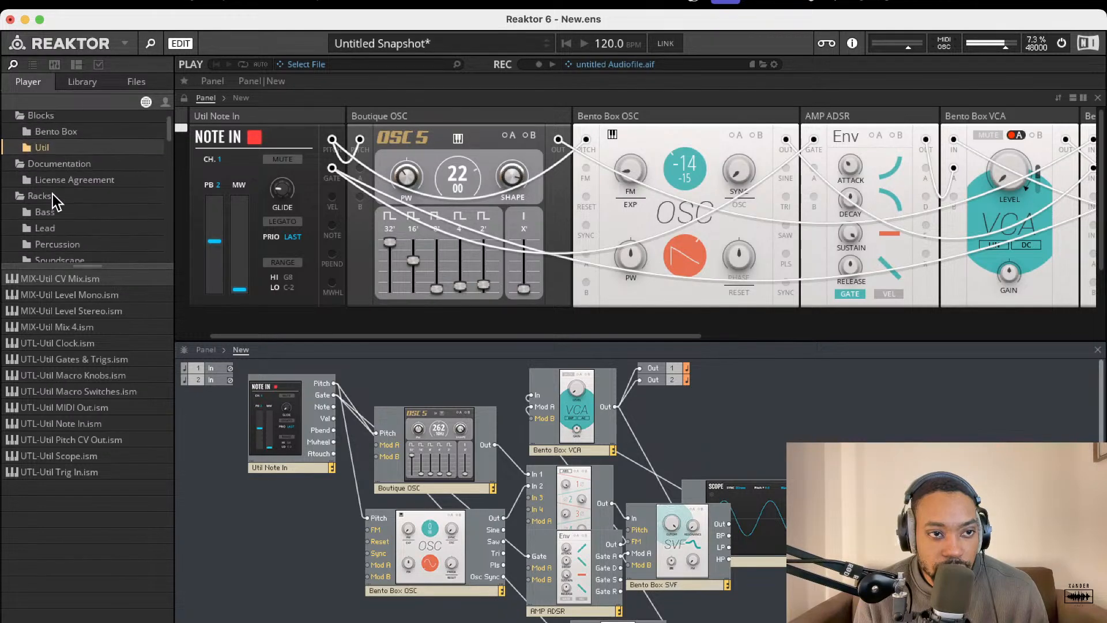
scroll(55, 196, "down", 5)
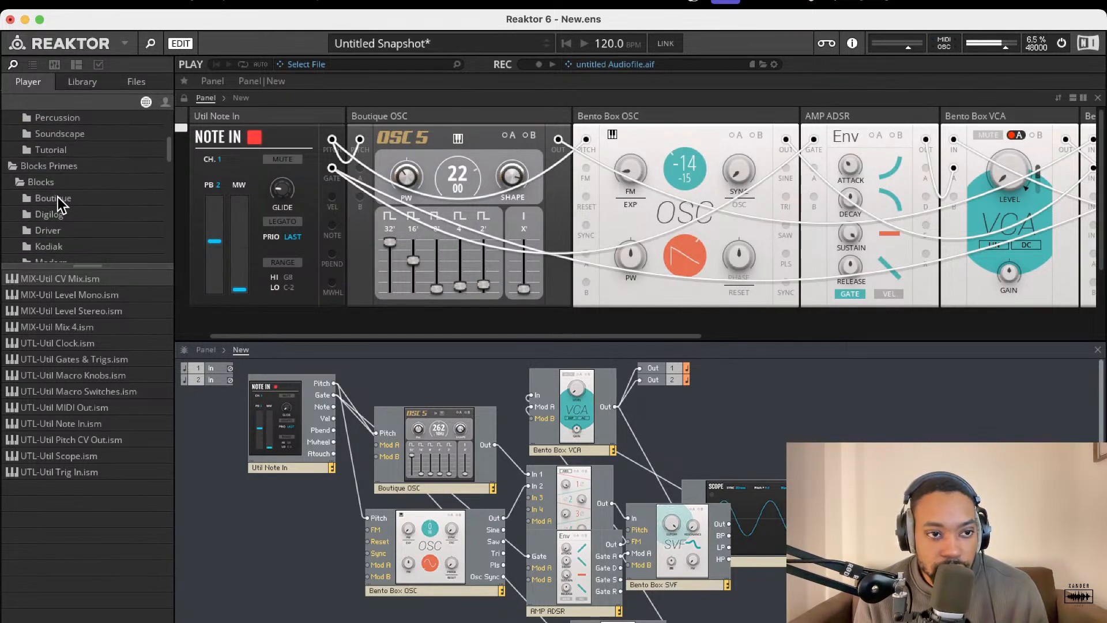
left_click(57, 199)
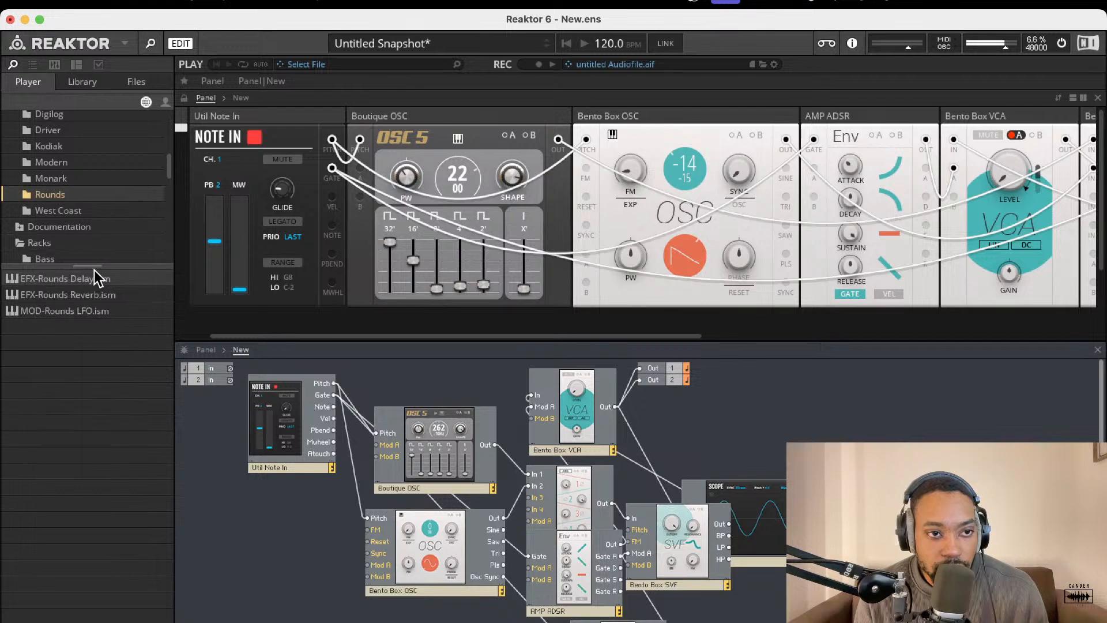
left_click_drag(64, 301, 715, 421)
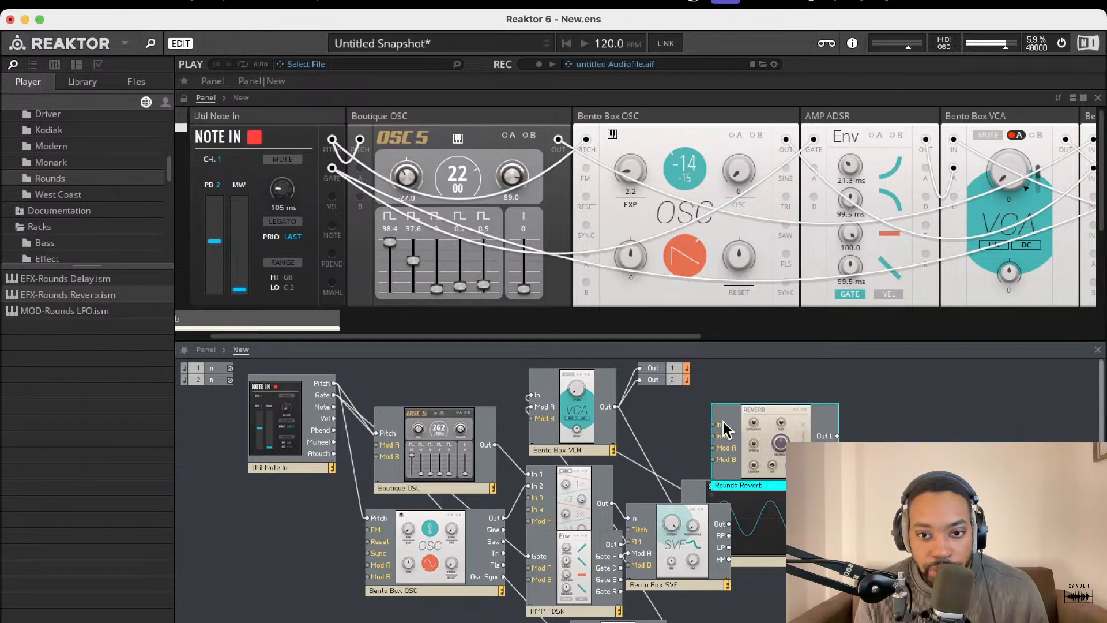
Step: Wire the VCA's output into the Rounds Reverb's In L and In R, and the reverb's left and right outputs to main outputs 1 and 2
mouse_move(615, 407)
left_mouse_down()
mouse_move(715, 424)
mouse_move(633, 424)
mouse_move(616, 407)
left_mouse_up()
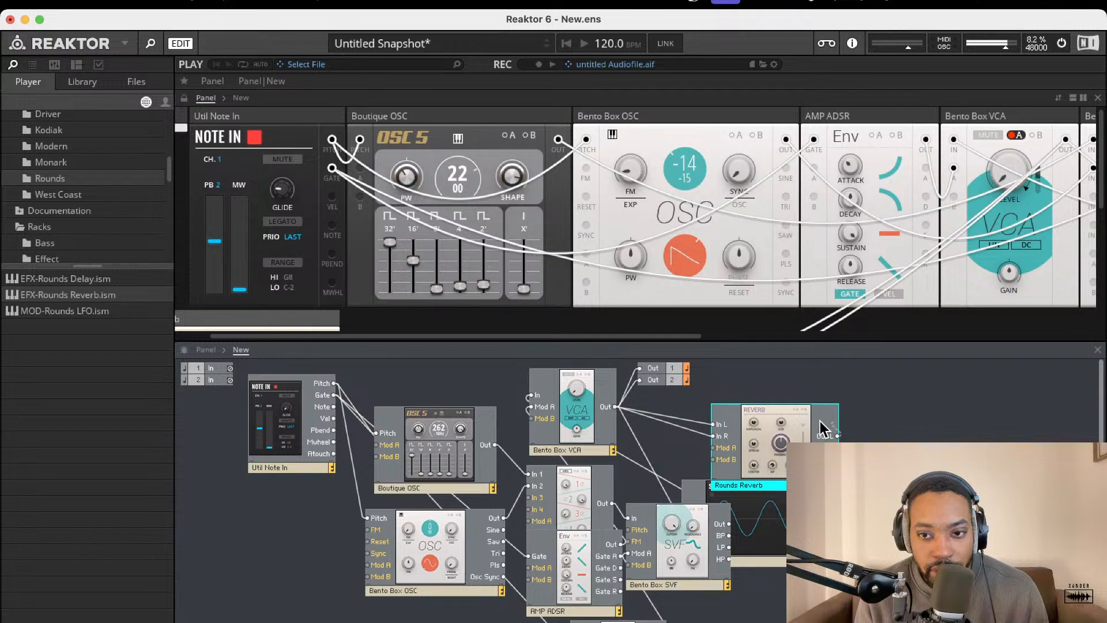
left_click_drag(837, 436, 638, 371)
left_click_drag(837, 447, 639, 380)
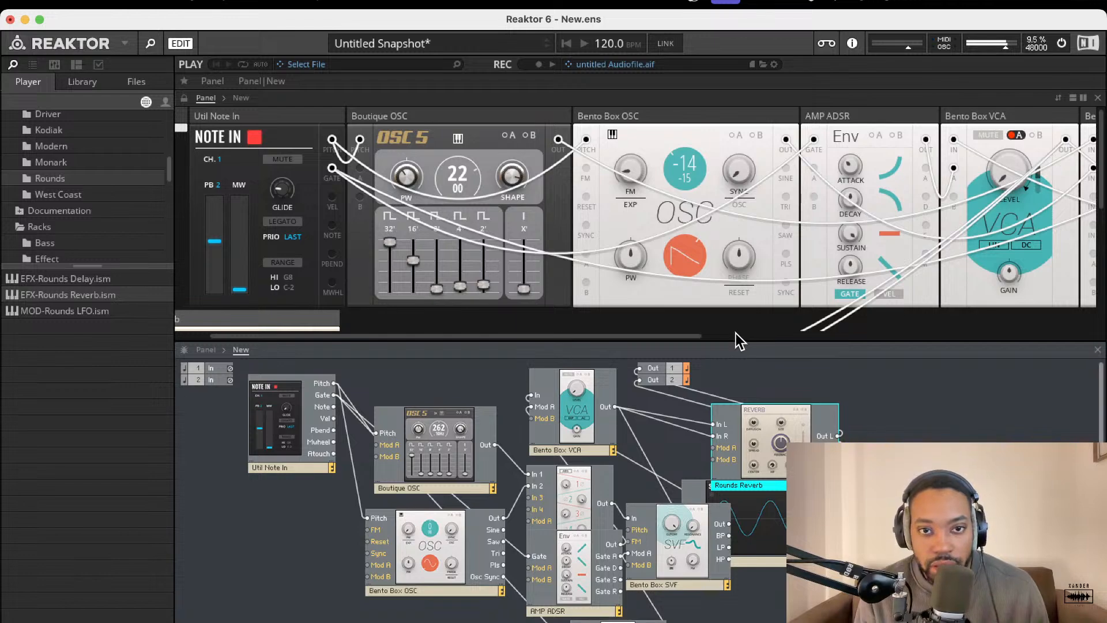
scroll(736, 333, "down", 4)
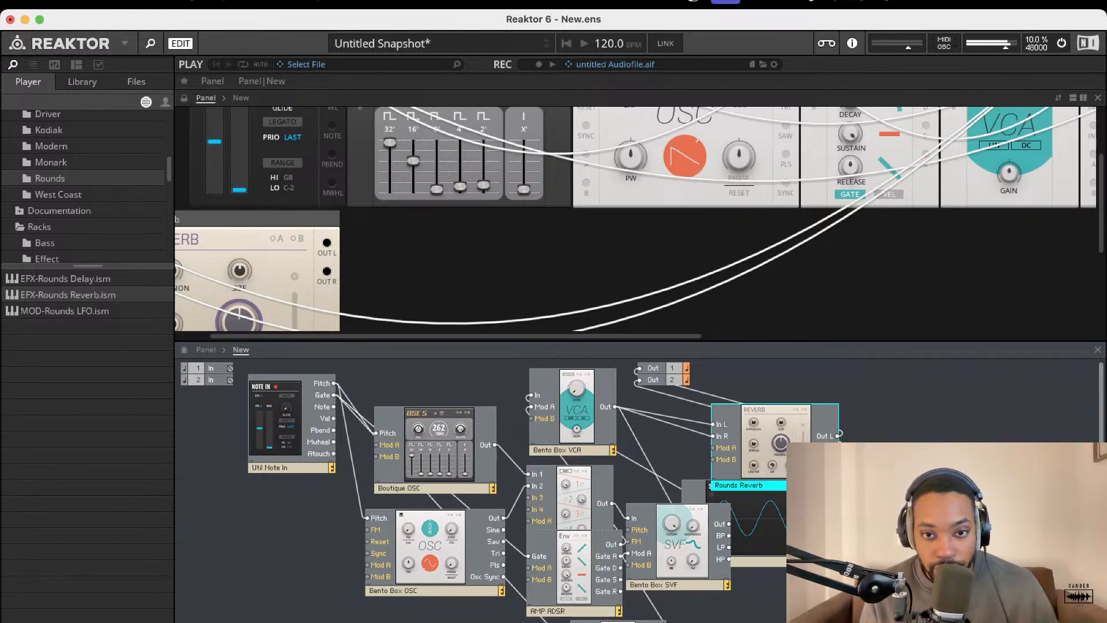
scroll(262, 280, "down", 3)
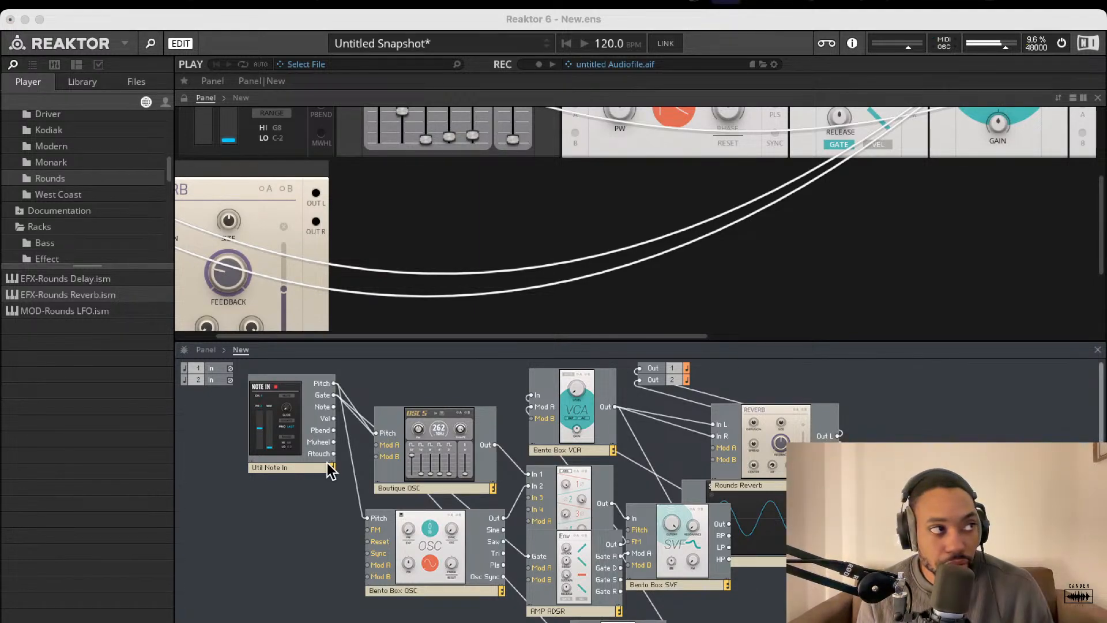
scroll(777, 226, "up", 5)
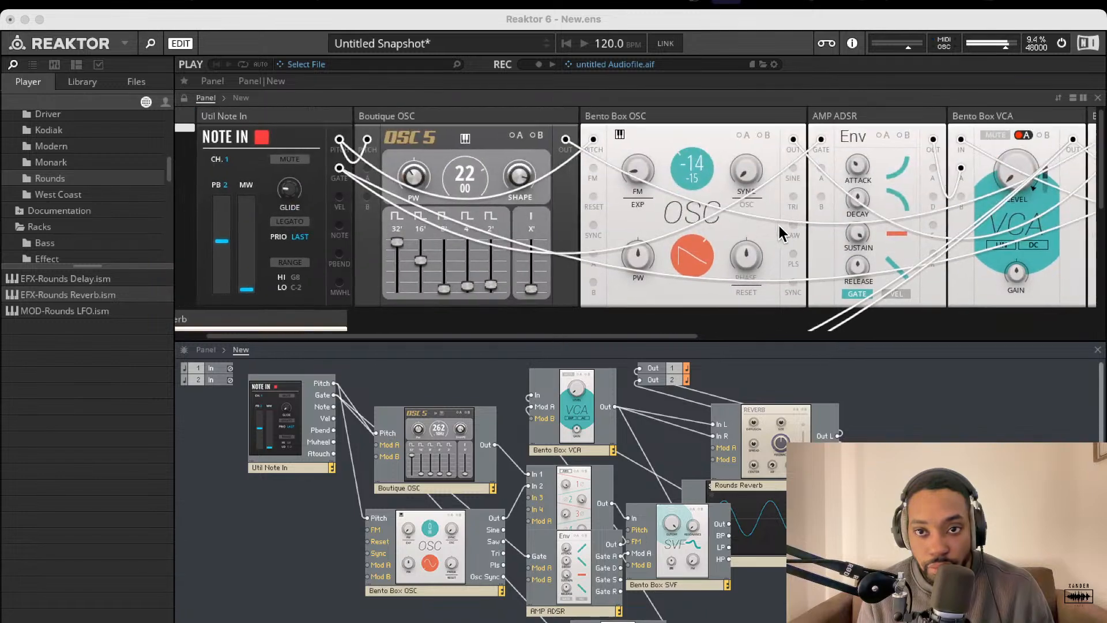
scroll(775, 223, "right", 2)
scroll(772, 224, "left", 3)
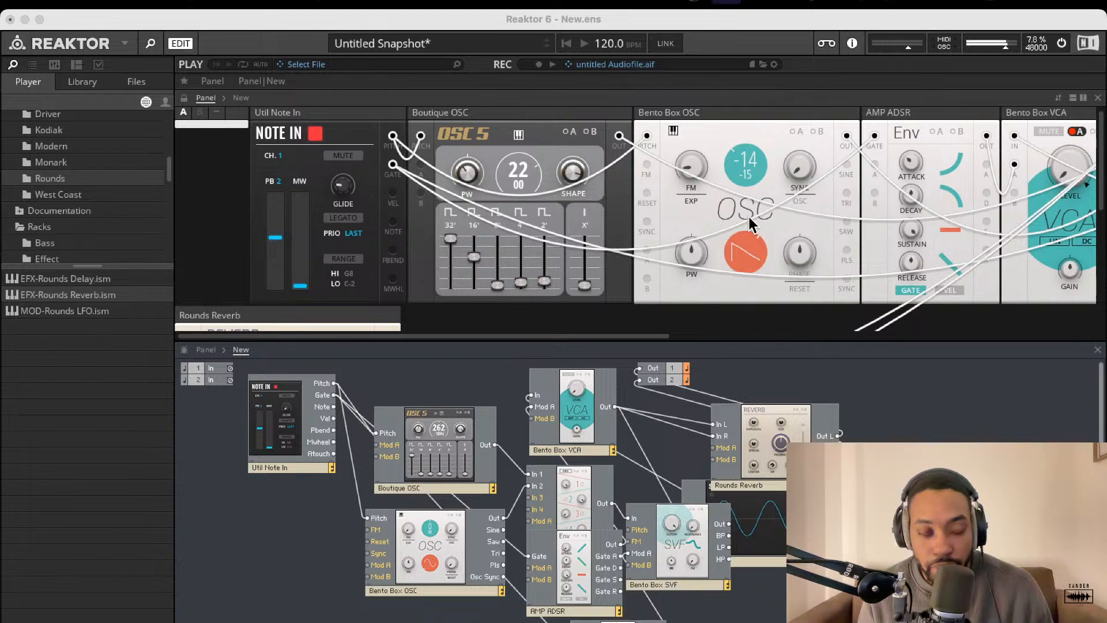
scroll(729, 219, "right", 5)
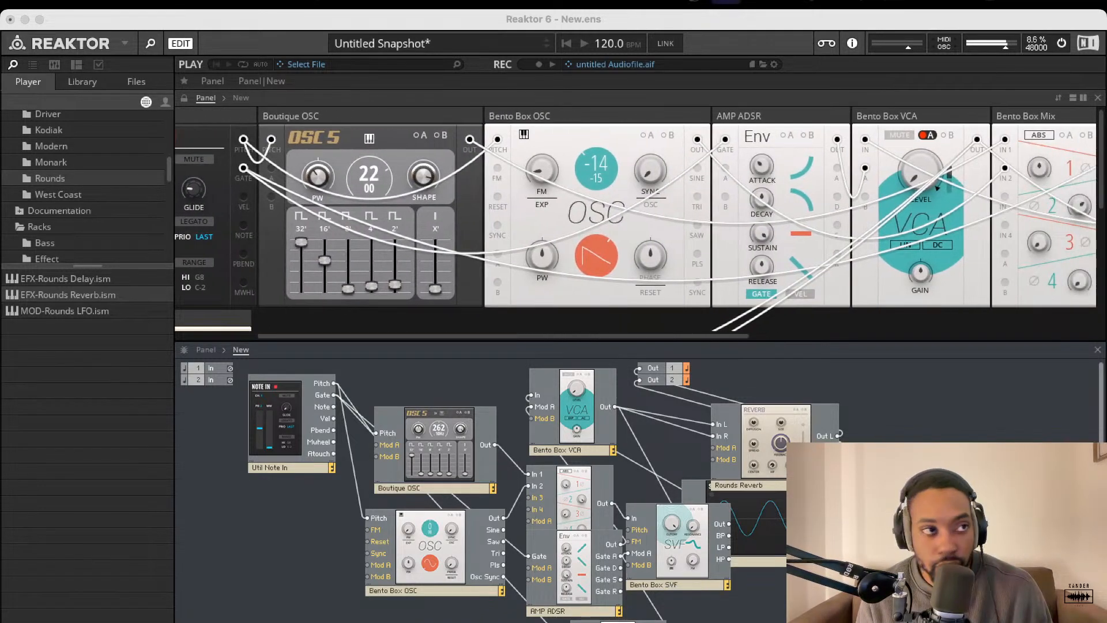